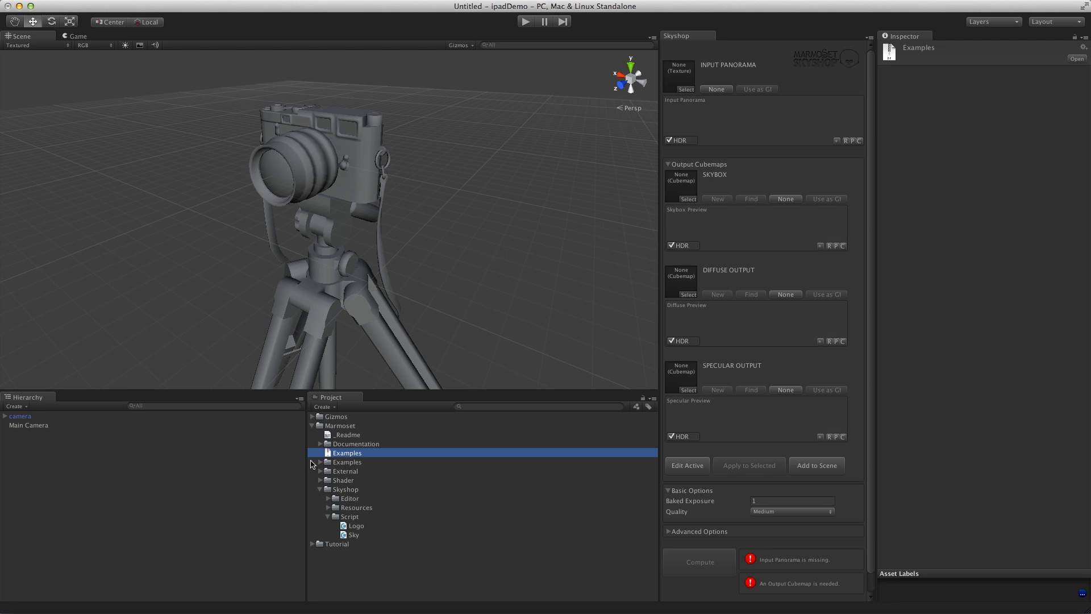
Examine the contents of the Marmoset Shader folder, then collapse the Script, Skyshop and Shader folders.
{"action": "left_click", "coordinate": [321, 480]}
{"action": "scroll", "coordinate": [341, 499], "scroll_direction": "down", "scroll_amount": 3}
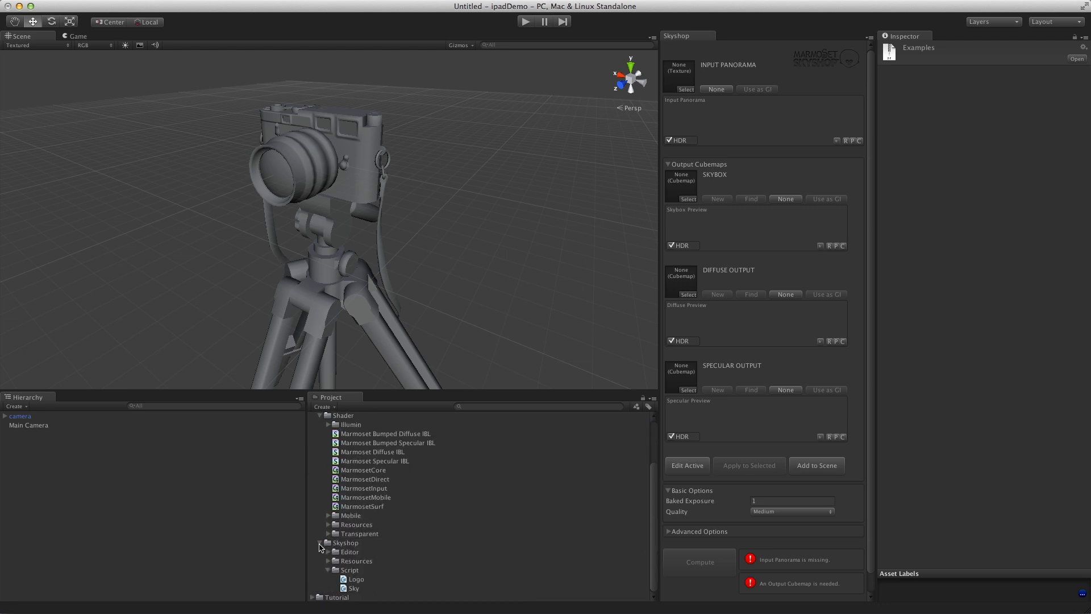
{"action": "left_click", "coordinate": [328, 570]}
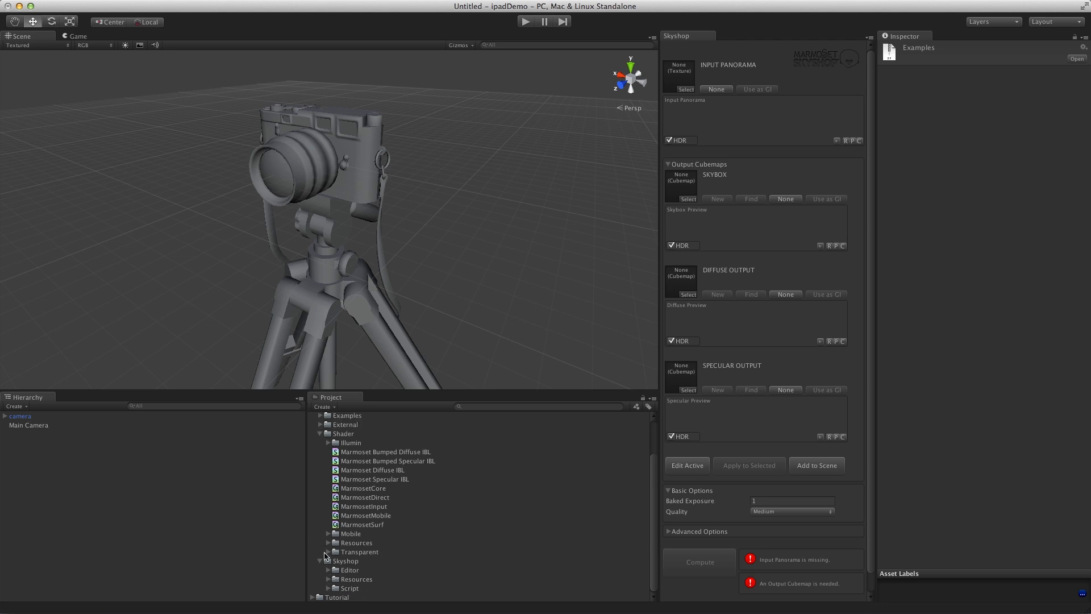
{"action": "left_click", "coordinate": [321, 560]}
{"action": "left_click", "coordinate": [320, 461]}
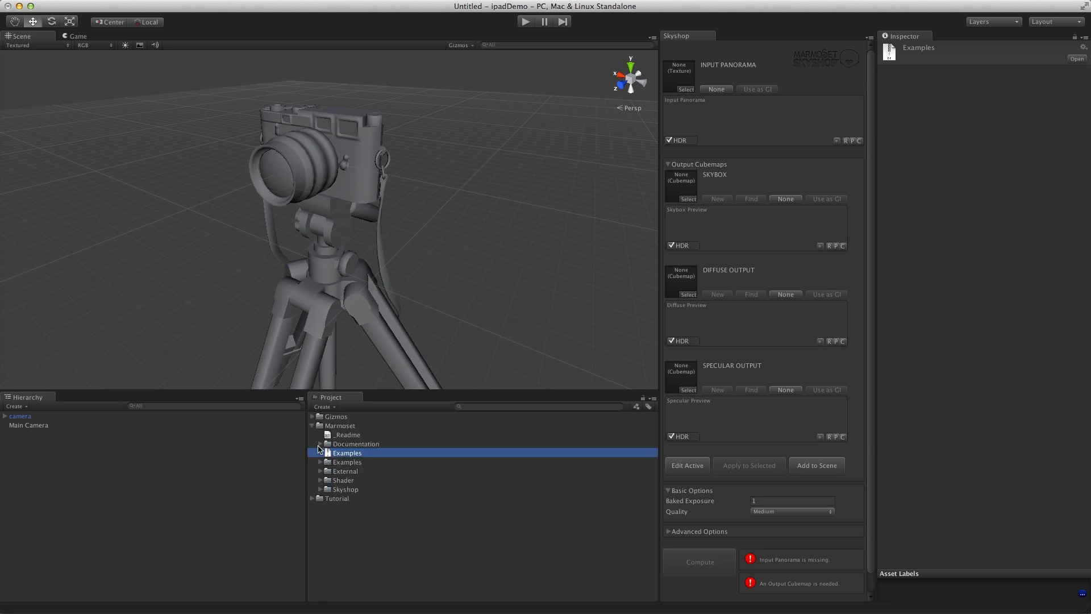
Look through the HDR, Mipmapped Gloss and Skyshop reference texts in the Marmoset Documentation folder, then collapse it.
{"action": "left_click", "coordinate": [320, 444]}
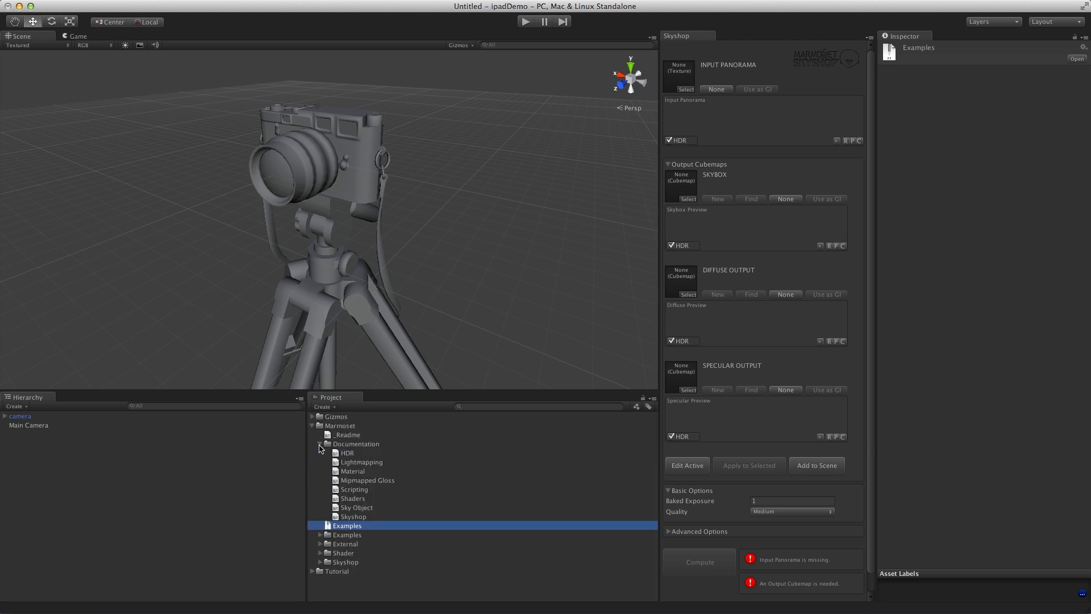
{"action": "left_click", "coordinate": [348, 454]}
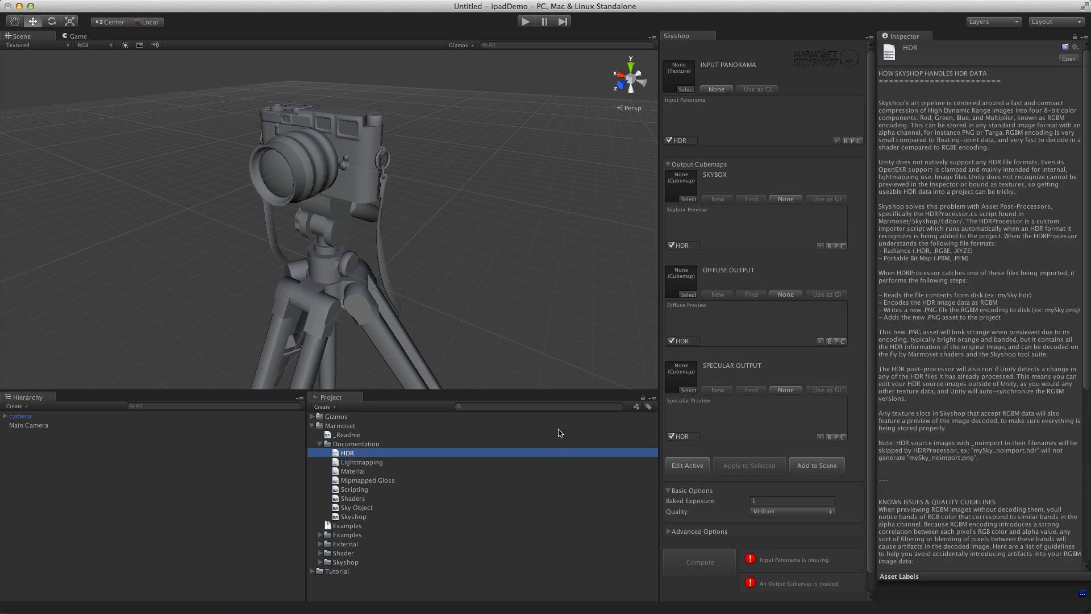
{"action": "left_click", "coordinate": [372, 481]}
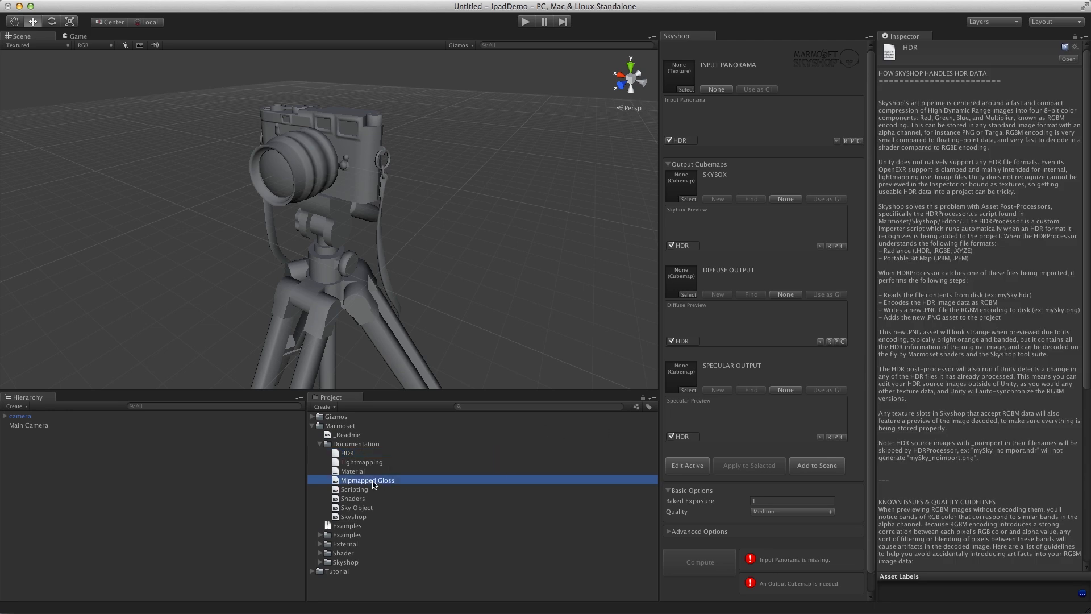
{"action": "left_click", "coordinate": [353, 517]}
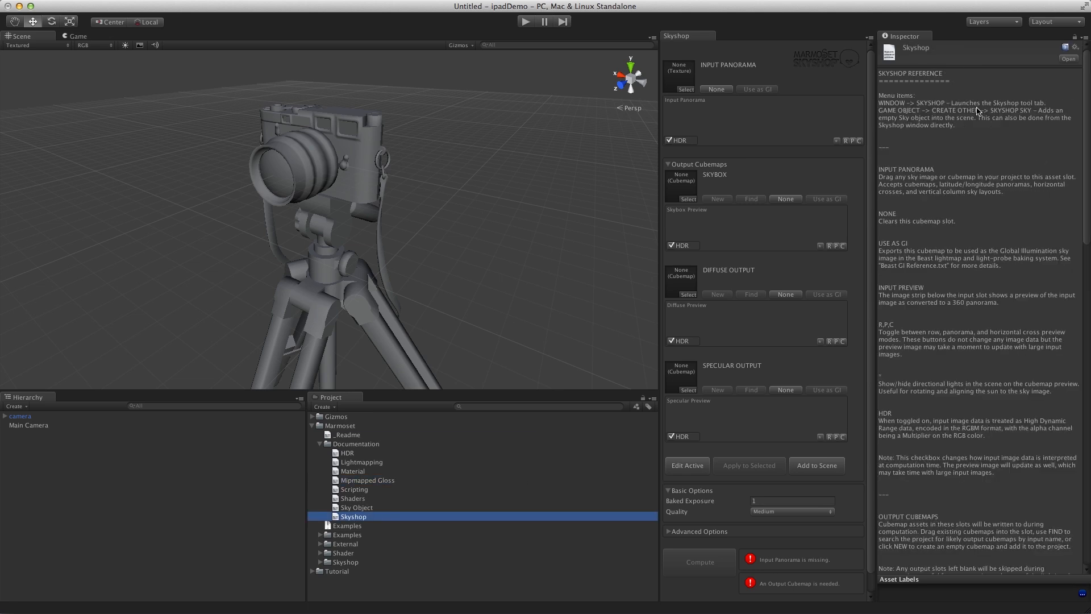
{"action": "scroll", "coordinate": [959, 390], "scroll_direction": "down", "scroll_amount": 2}
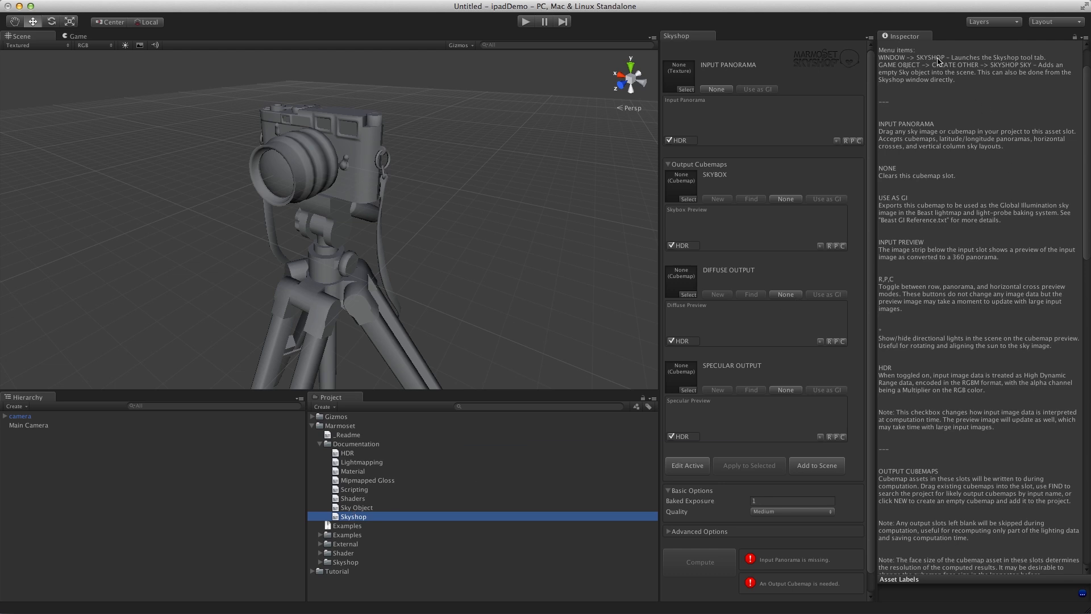
{"action": "scroll", "coordinate": [958, 290], "scroll_direction": "up", "scroll_amount": 2}
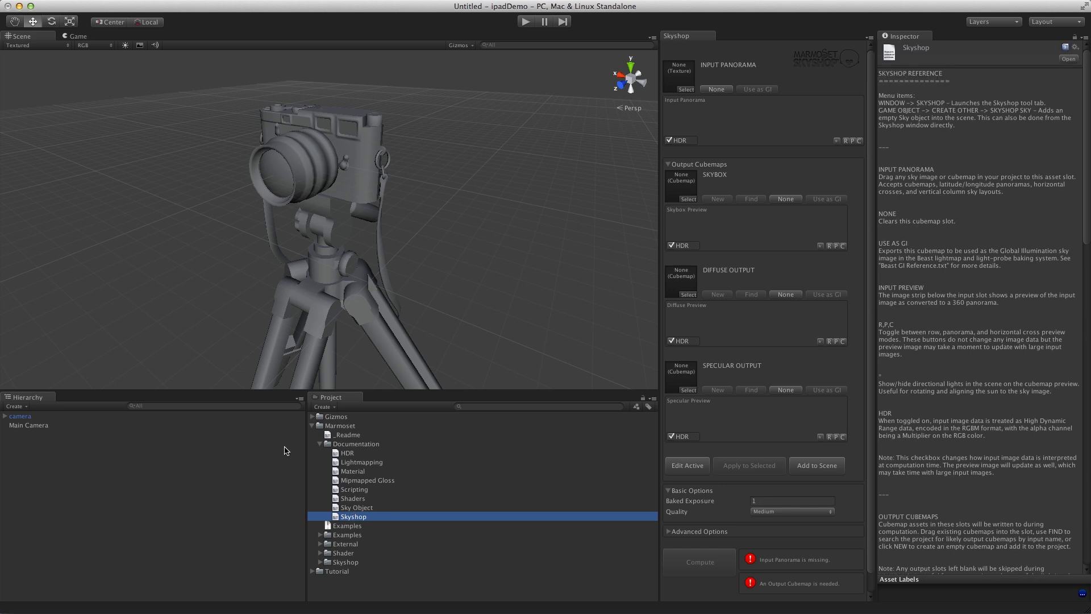
{"action": "left_click", "coordinate": [320, 444]}
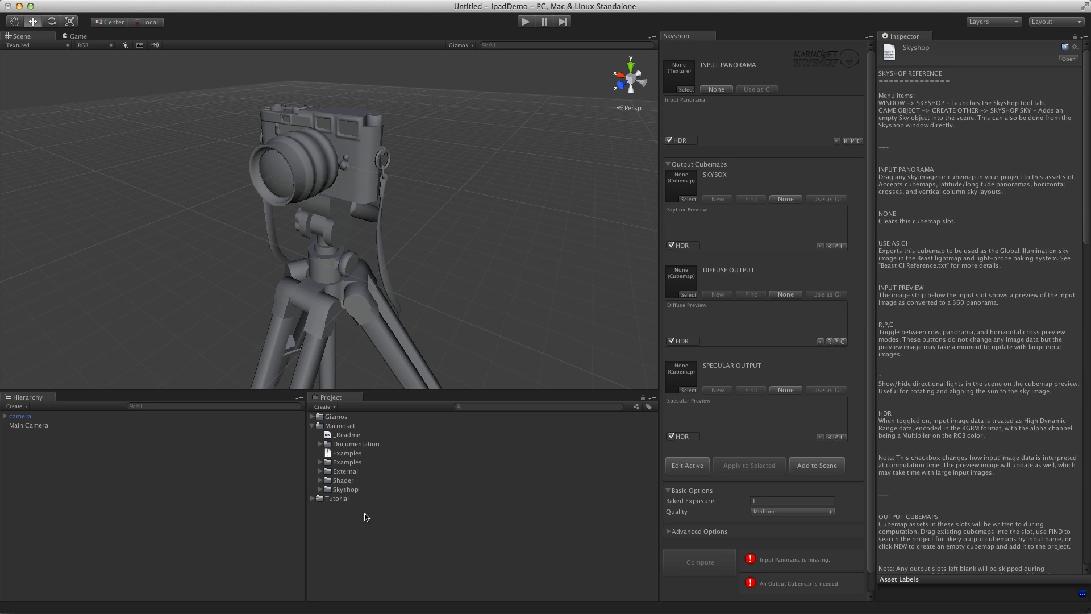
Inspect the austria HDR source file and its encoded texture in the Tutorial project's Skies folder.
{"action": "left_click", "coordinate": [313, 499]}
{"action": "left_click", "coordinate": [320, 526]}
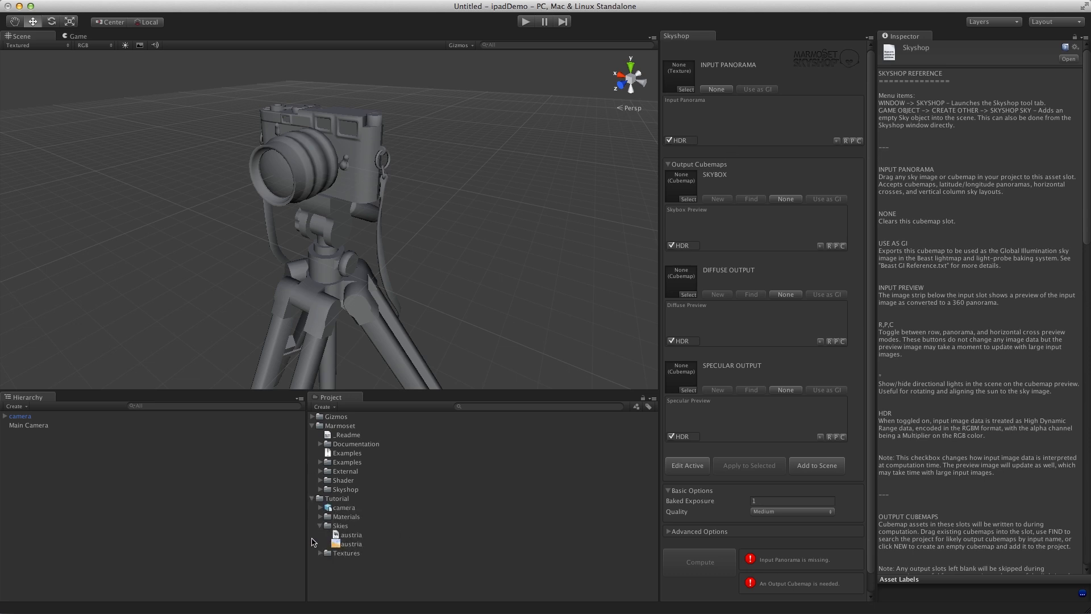
{"action": "left_click", "coordinate": [350, 536]}
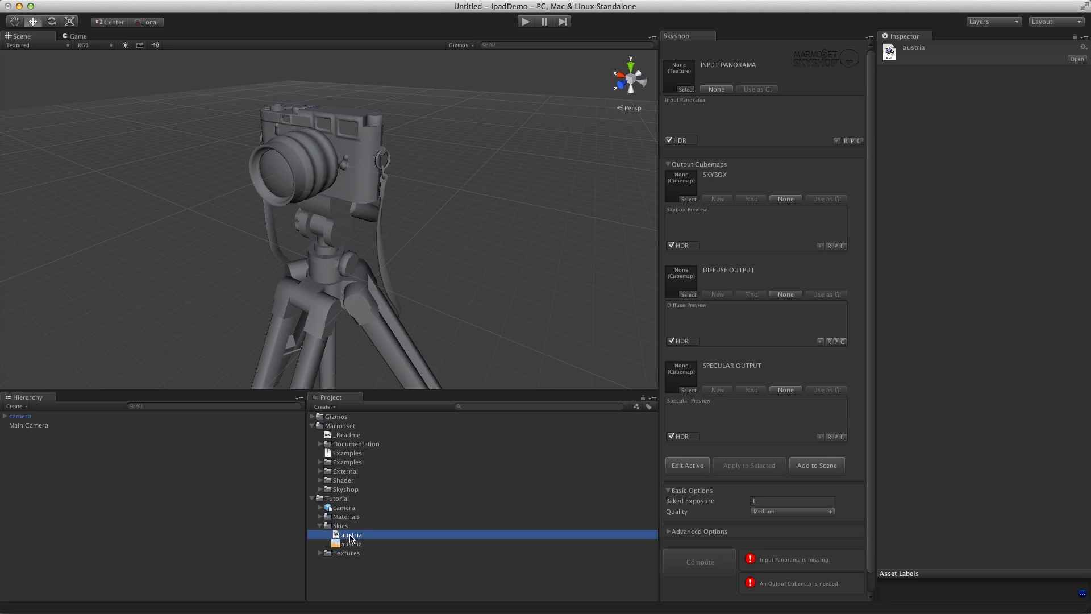
{"action": "left_click", "coordinate": [917, 57]}
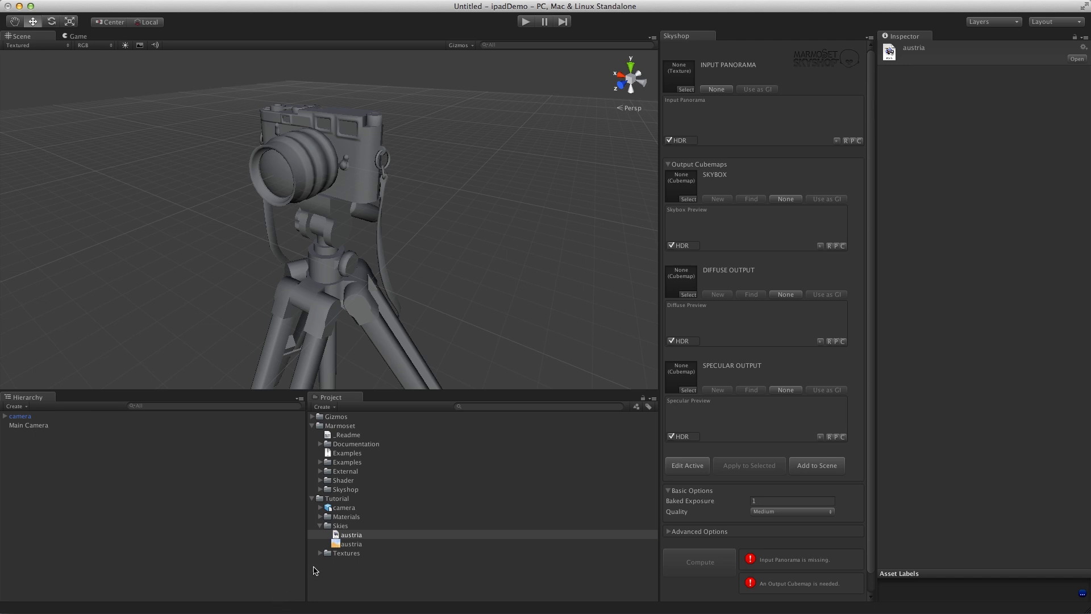
{"action": "left_click", "coordinate": [349, 547]}
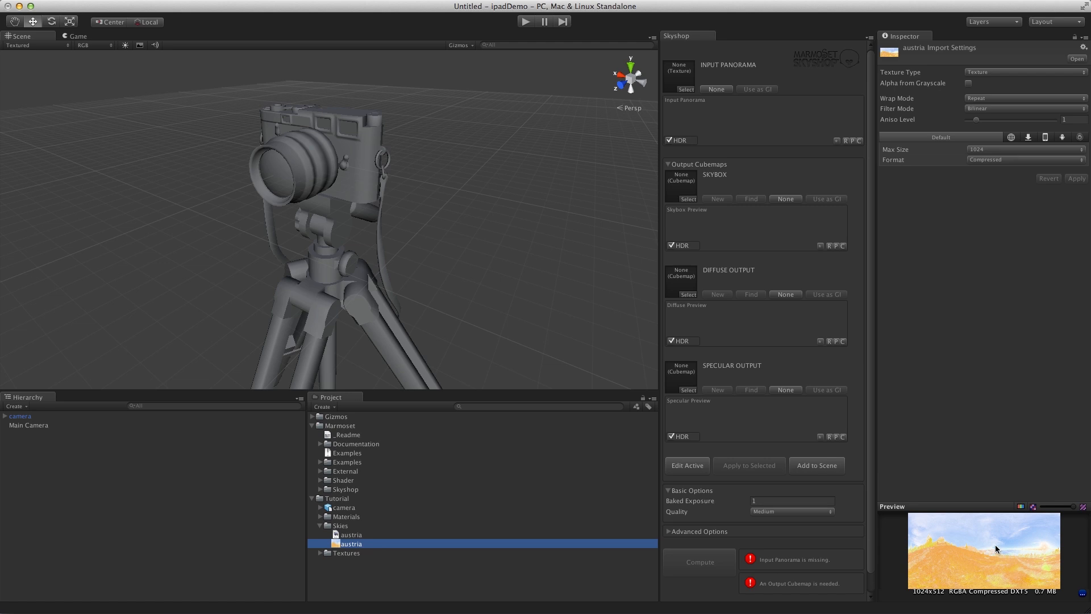
{"action": "left_click", "coordinate": [350, 536]}
Set the austria texture's import format to Truecolor and its max size to 2048, and apply the settings.
{"action": "left_click", "coordinate": [351, 544]}
{"action": "left_click", "coordinate": [979, 164]}
{"action": "left_click", "coordinate": [987, 178]}
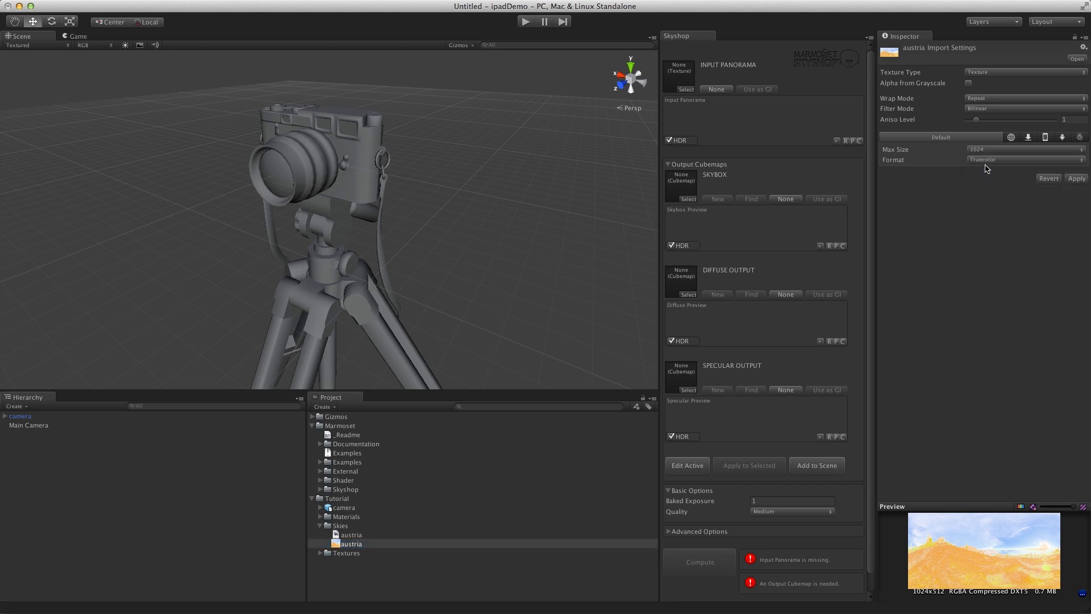
{"action": "left_click", "coordinate": [984, 151]}
{"action": "left_click", "coordinate": [986, 162]}
{"action": "left_click", "coordinate": [1082, 181]}
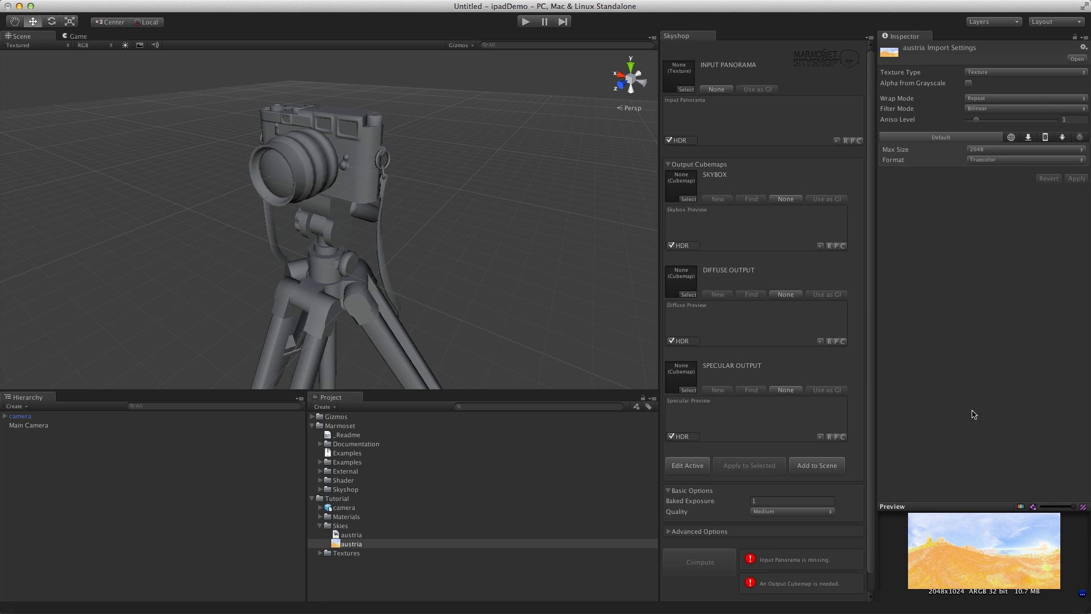
Assign the austria texture as the Skyshop input panorama and preview it as a cross in a widened Skyshop panel.
{"action": "left_click_drag", "start_coordinate": [351, 544], "coordinate": [680, 83]}
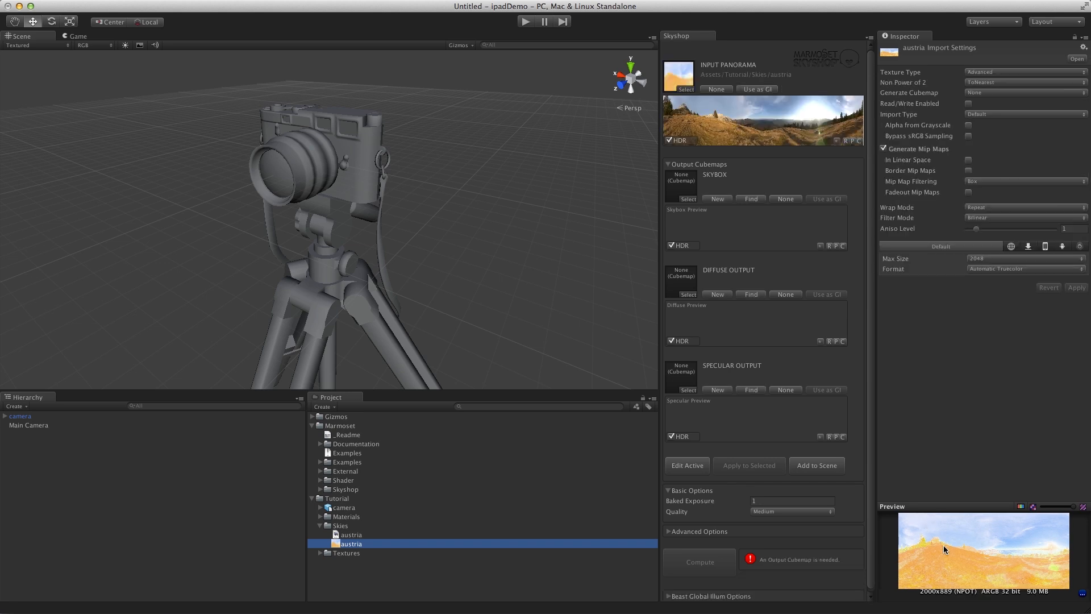
{"action": "left_click", "coordinate": [861, 141]}
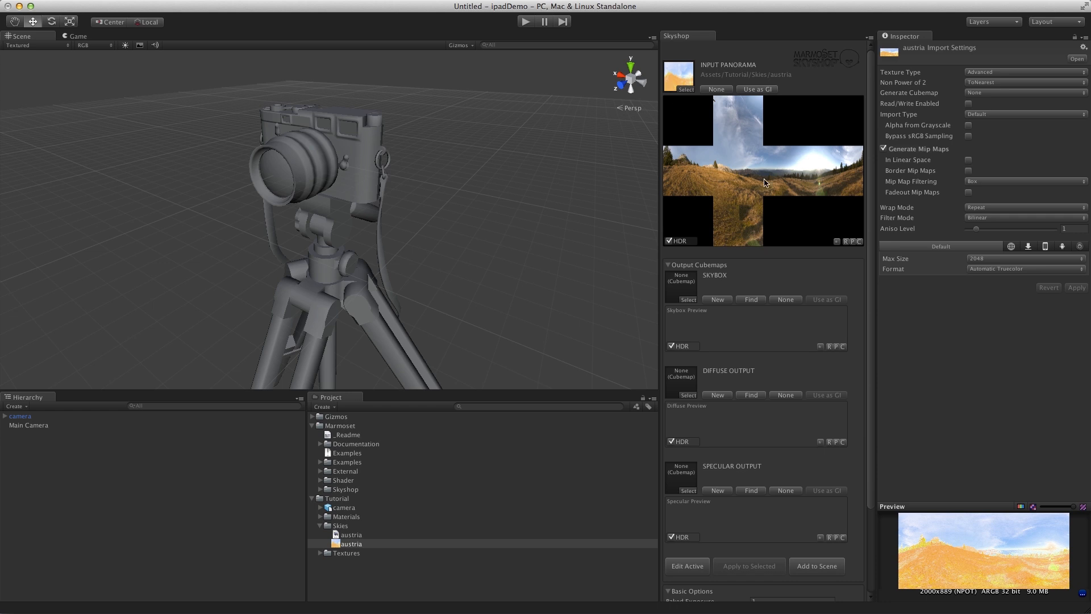
{"action": "left_click_drag", "start_coordinate": [659, 136], "coordinate": [547, 121]}
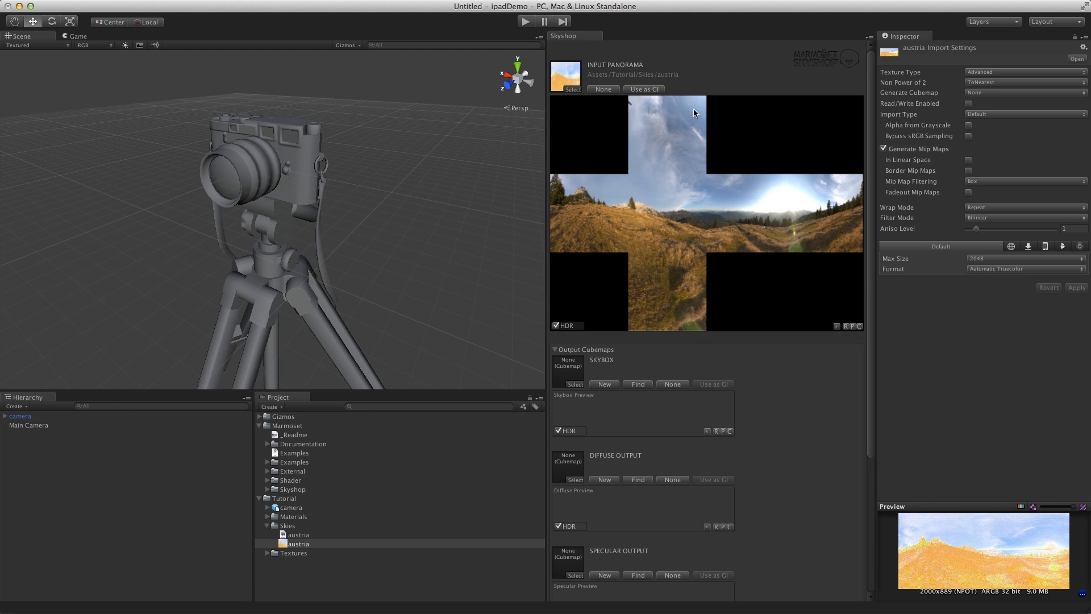
Compare the input panorama preview with HDR off and on, and in the row and full panorama layouts.
{"action": "left_click", "coordinate": [556, 326]}
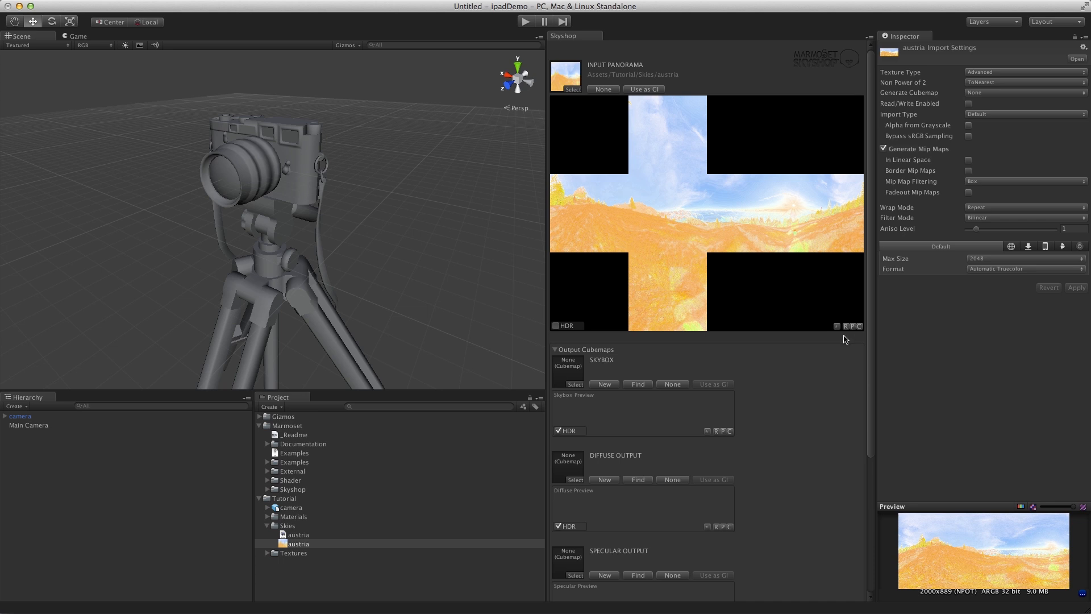
{"action": "left_click", "coordinate": [563, 325]}
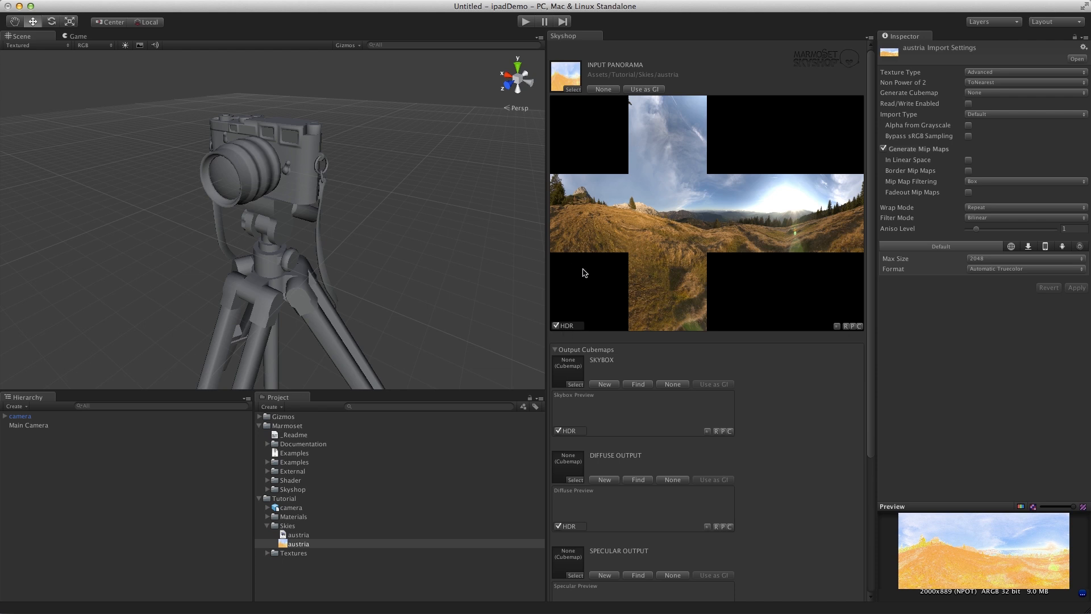
{"action": "left_click", "coordinate": [846, 328]}
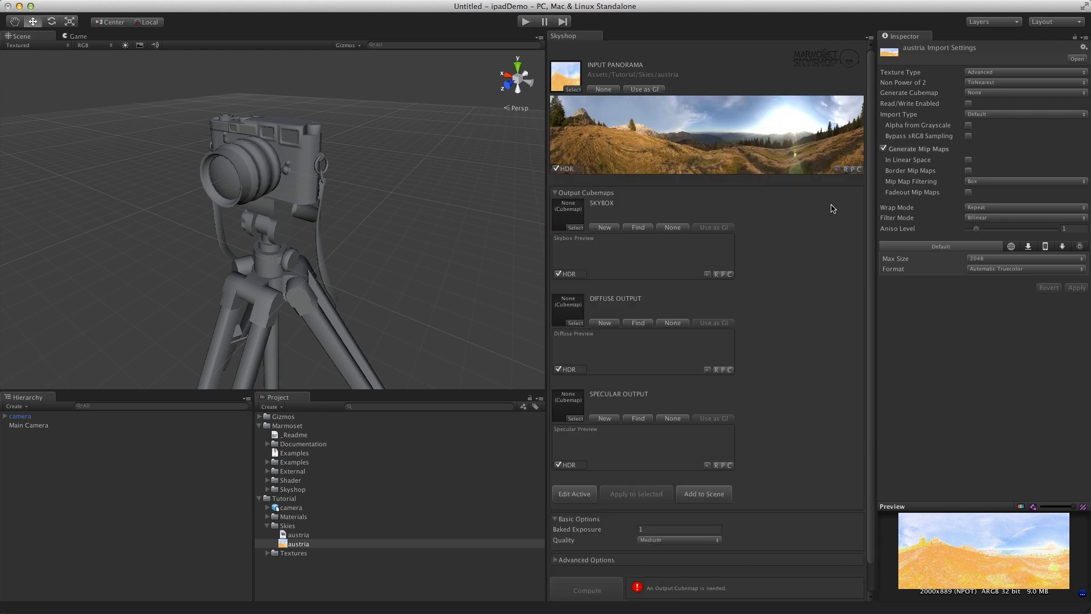
{"action": "left_click", "coordinate": [853, 170]}
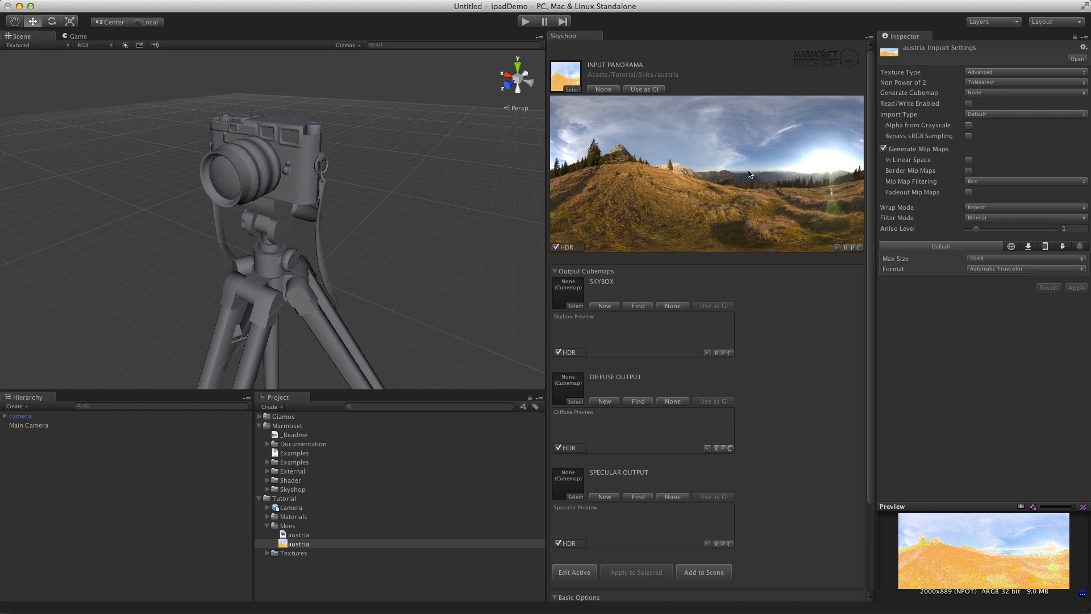
Narrow the Skyshop panel again and create new output cubemaps for the skybox, diffuse and specular slots.
{"action": "scroll", "coordinate": [645, 184], "scroll_direction": "down", "scroll_amount": 3}
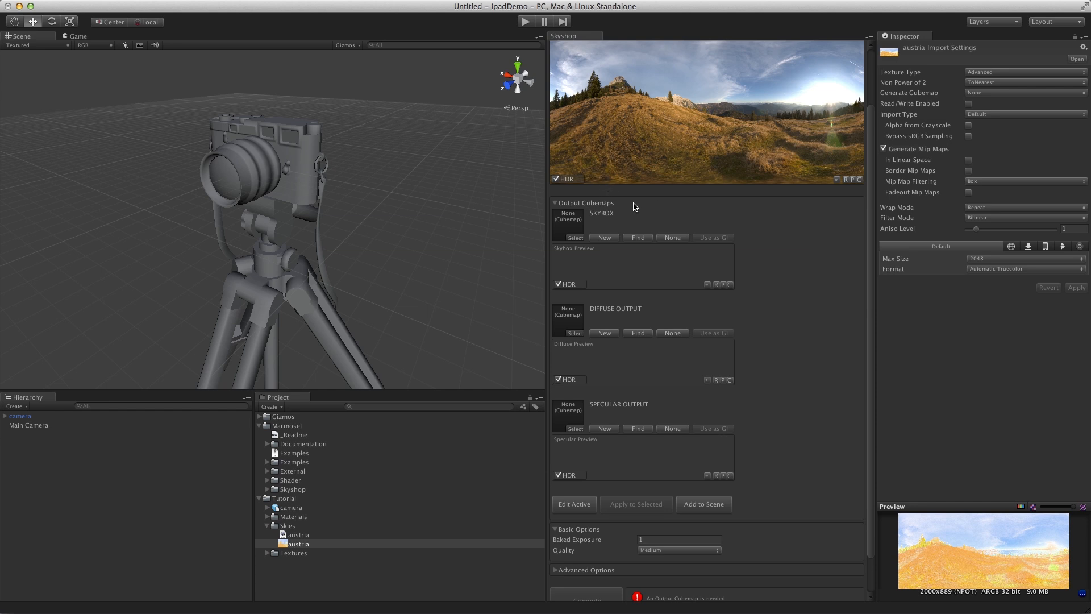
{"action": "left_click_drag", "start_coordinate": [547, 153], "coordinate": [673, 133]}
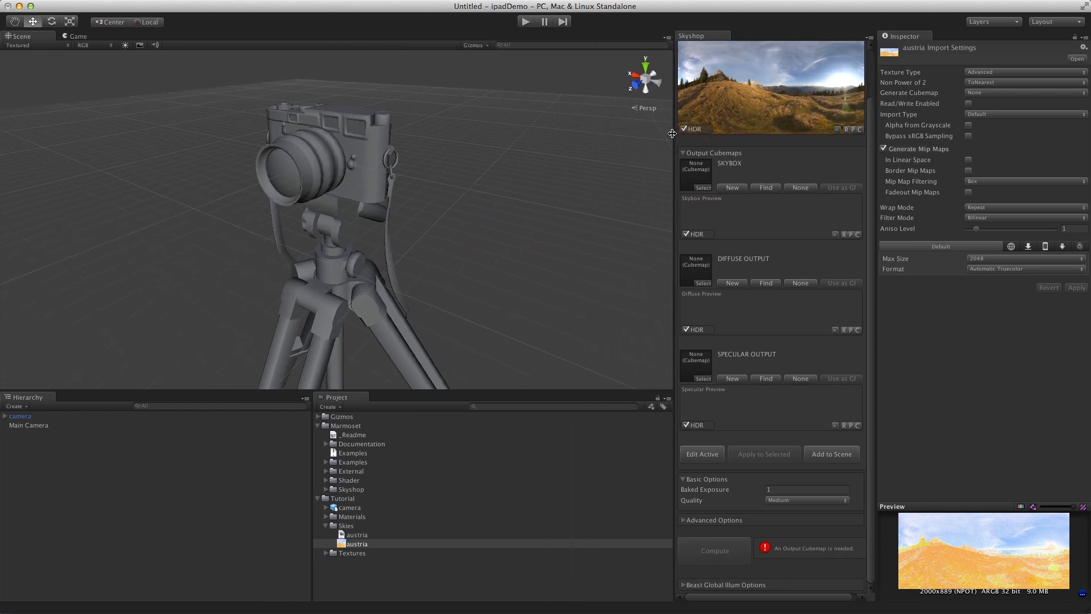
{"action": "left_click", "coordinate": [733, 188]}
{"action": "left_click", "coordinate": [732, 283]}
{"action": "left_click", "coordinate": [733, 379]}
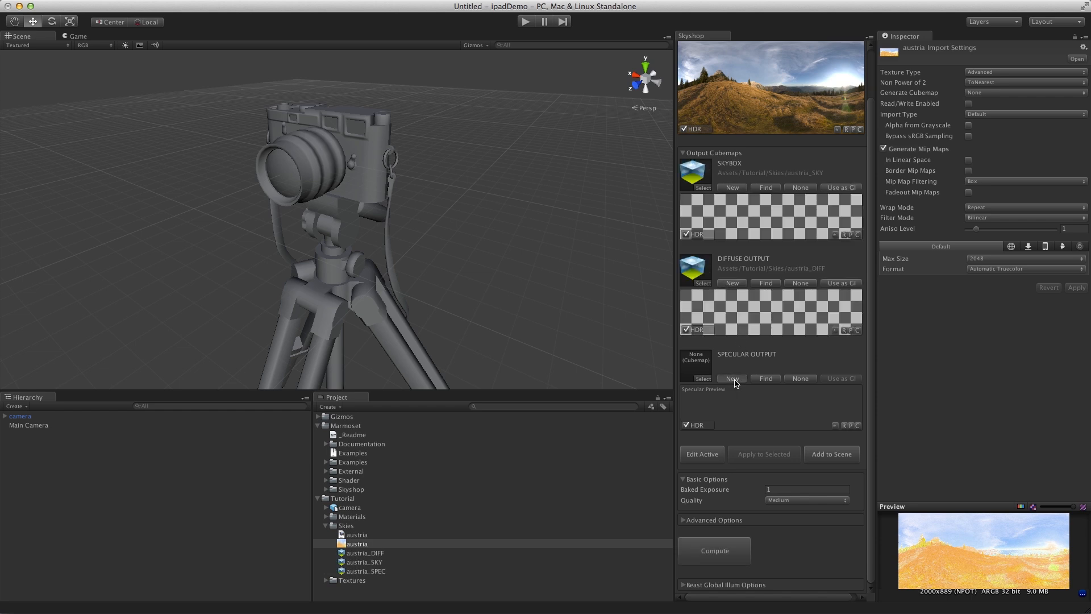
Examine the face size and mipmap settings of the austria_SKY, austria_DIFF and austria_SPEC cubemaps, locating each from its output slot.
{"action": "left_click", "coordinate": [371, 556]}
{"action": "left_click", "coordinate": [370, 563]}
{"action": "left_click", "coordinate": [370, 571]}
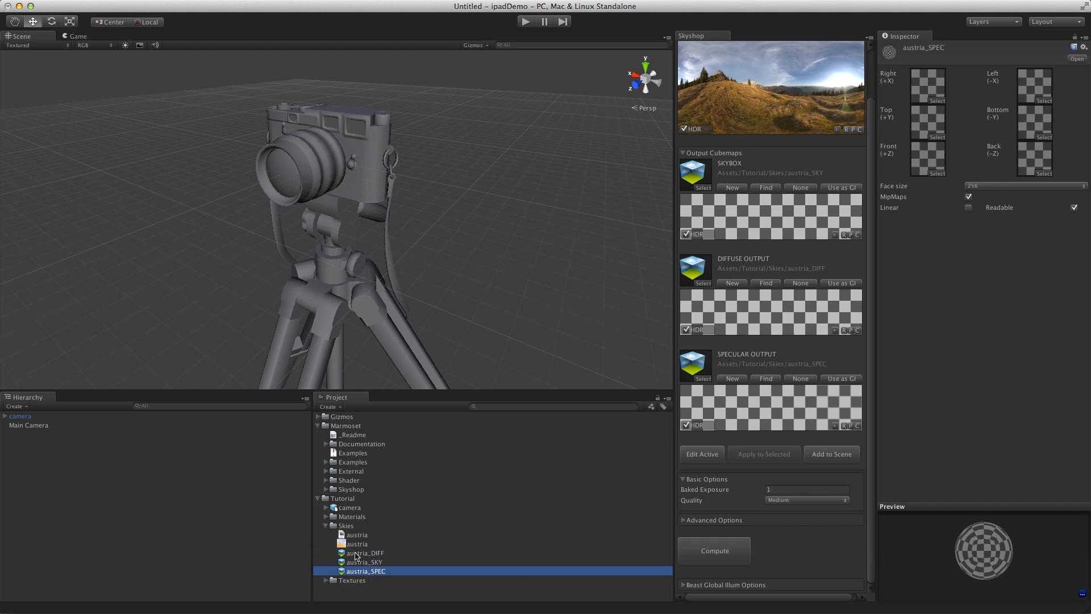
{"action": "left_click", "coordinate": [698, 179]}
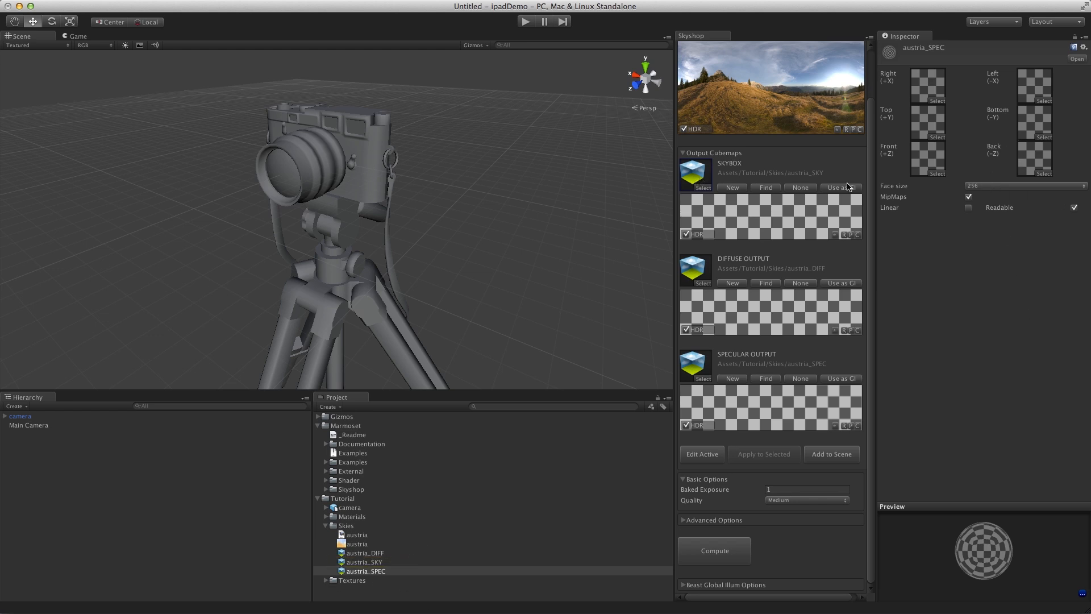
{"action": "left_click", "coordinate": [703, 168]}
{"action": "left_click", "coordinate": [350, 562]}
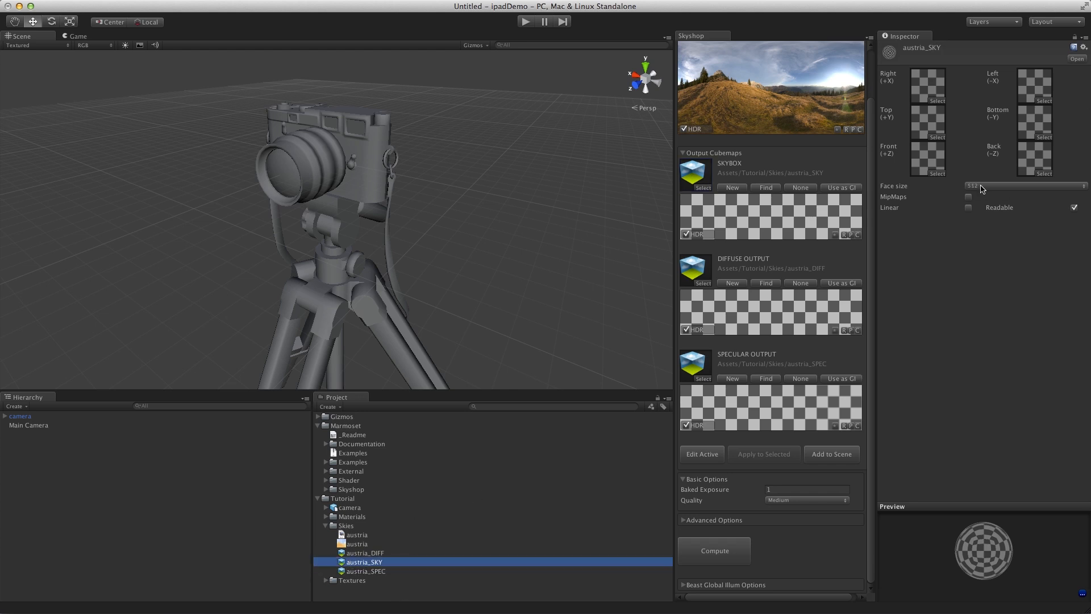
{"action": "left_click", "coordinate": [698, 271]}
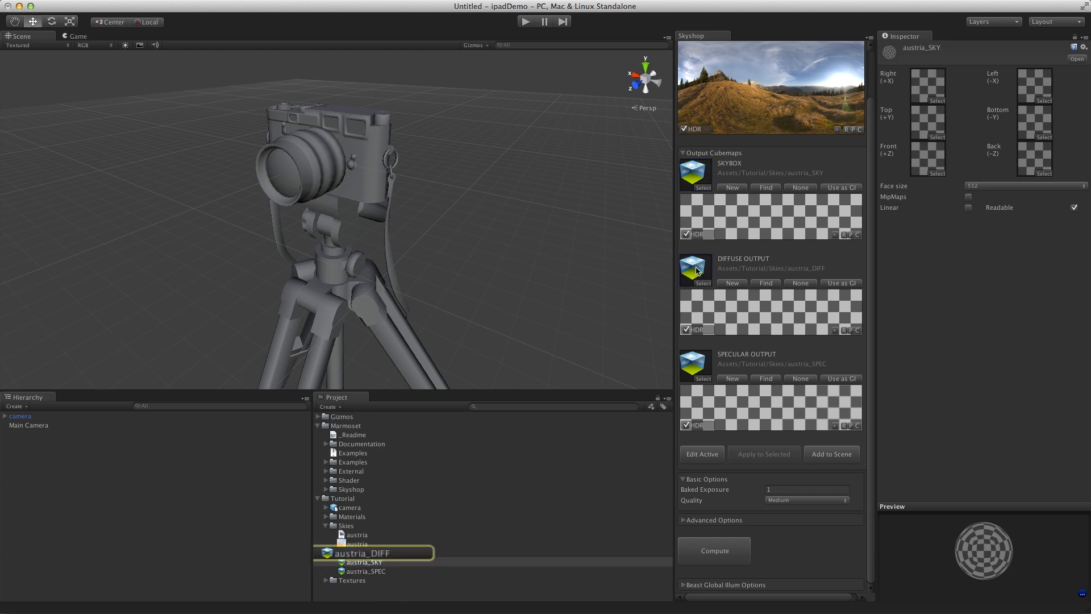
{"action": "left_click", "coordinate": [378, 553]}
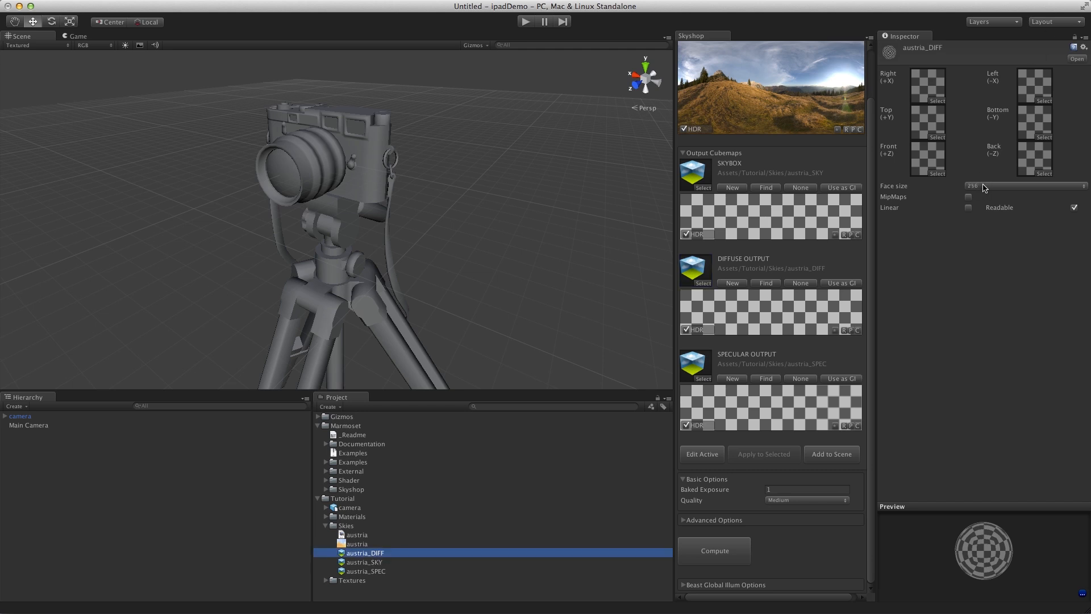
{"action": "left_click", "coordinate": [700, 369]}
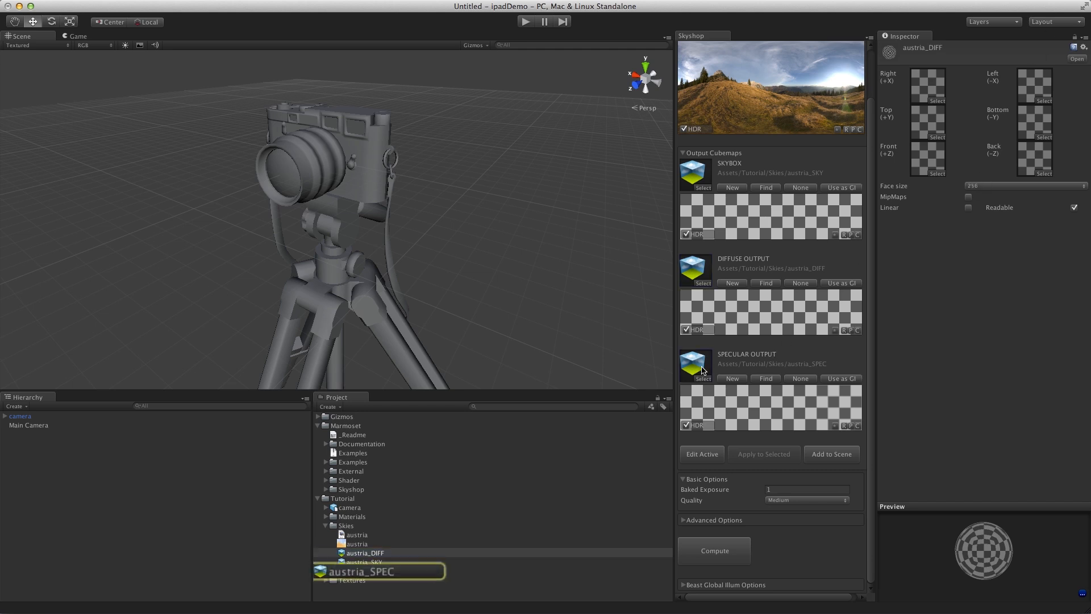
{"action": "left_click", "coordinate": [370, 572]}
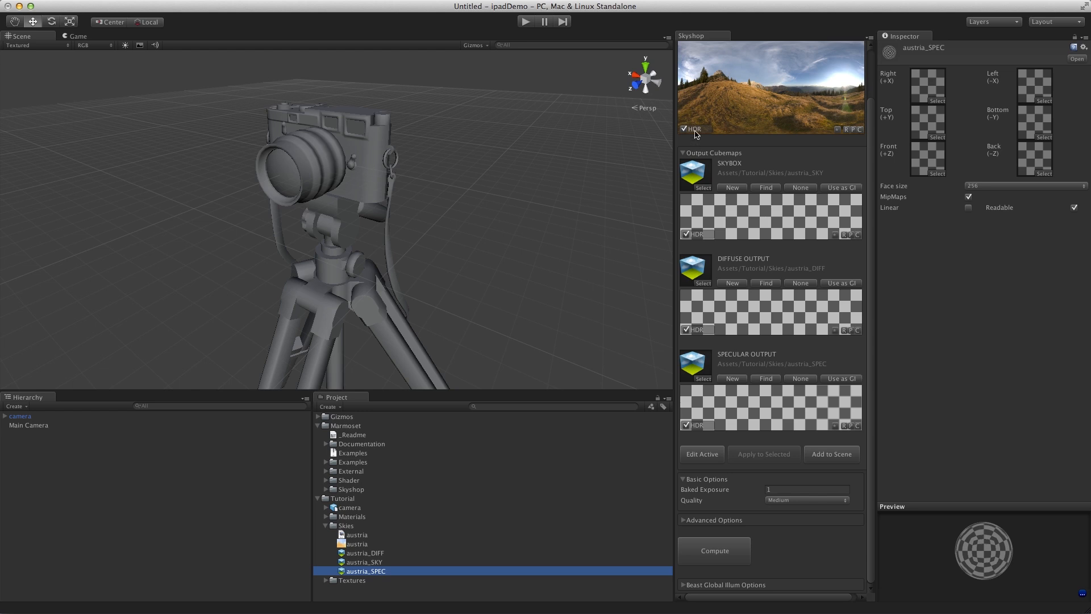
Set the Skyshop cubemap computation quality to Low.
{"action": "left_click", "coordinate": [779, 501]}
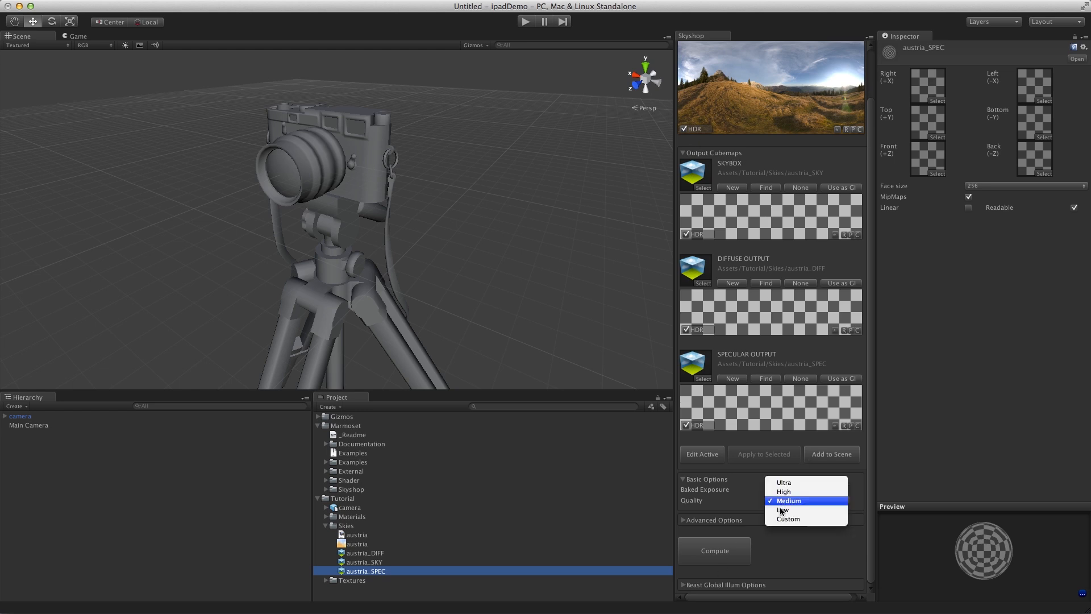
{"action": "left_click", "coordinate": [782, 510]}
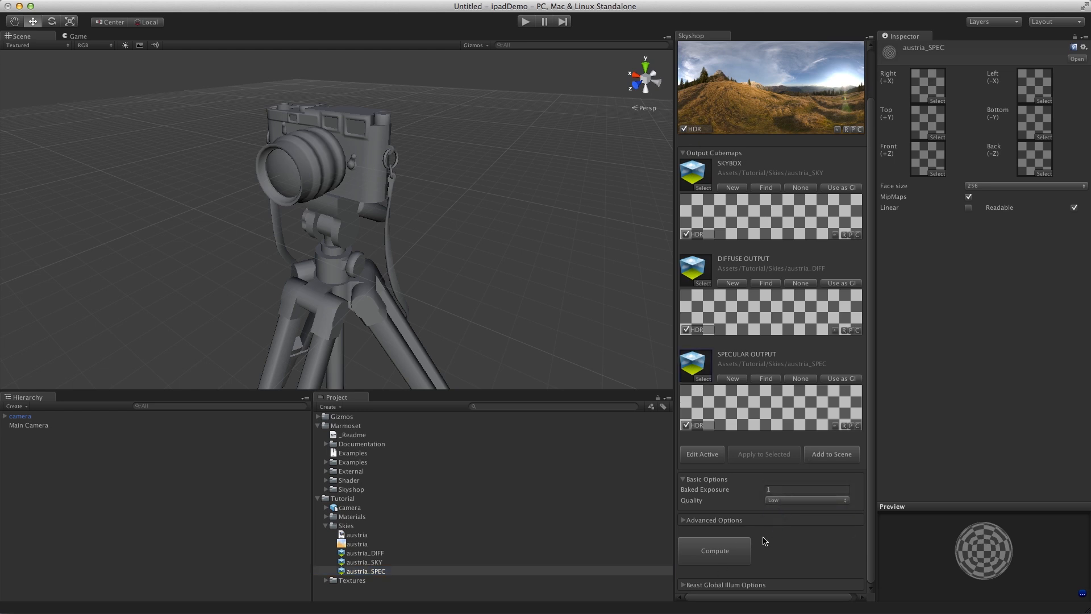
Compute the skybox, diffuse and specular cubemaps from the input panorama.
{"action": "left_click", "coordinate": [717, 554]}
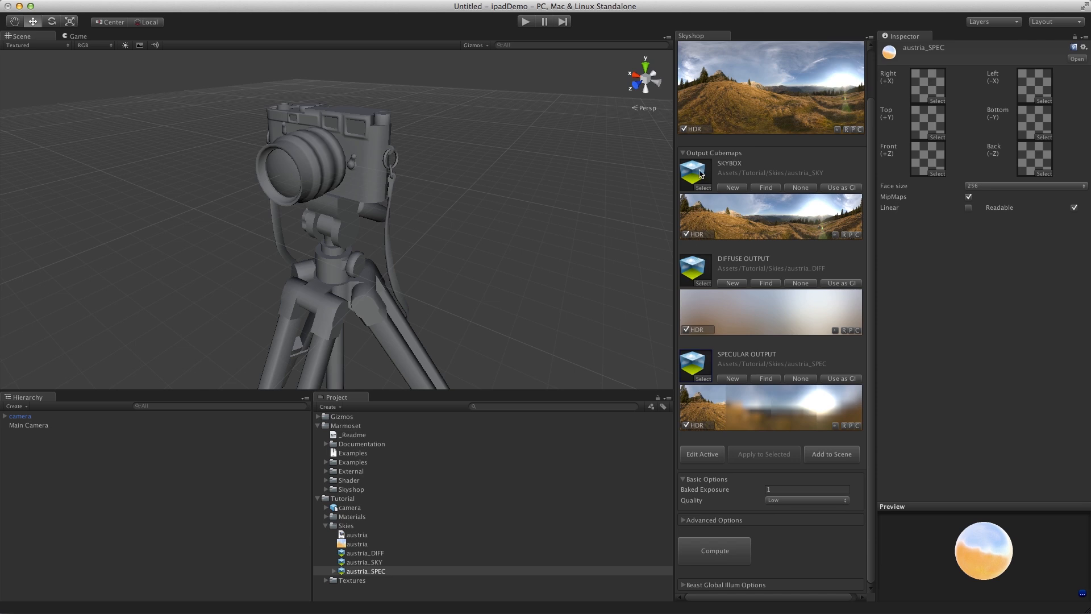
Try the austria_SKY cubemap as the diffuse output and assign austria_DIFF back to that slot.
{"action": "left_click", "coordinate": [360, 563]}
{"action": "left_click_drag", "start_coordinate": [344, 566], "coordinate": [704, 274]}
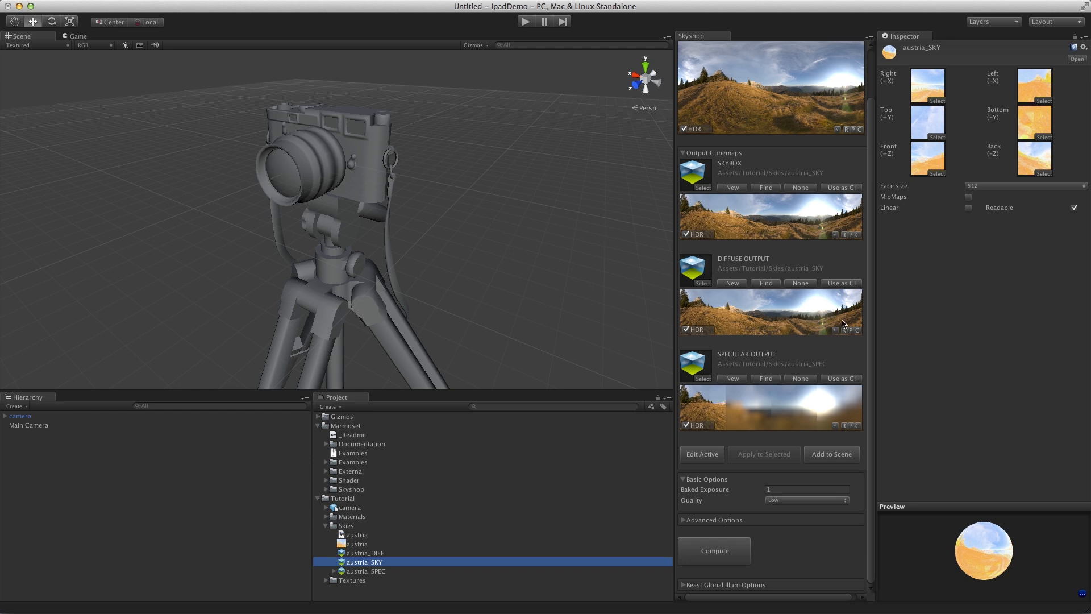
{"action": "left_click_drag", "start_coordinate": [365, 552], "coordinate": [698, 271]}
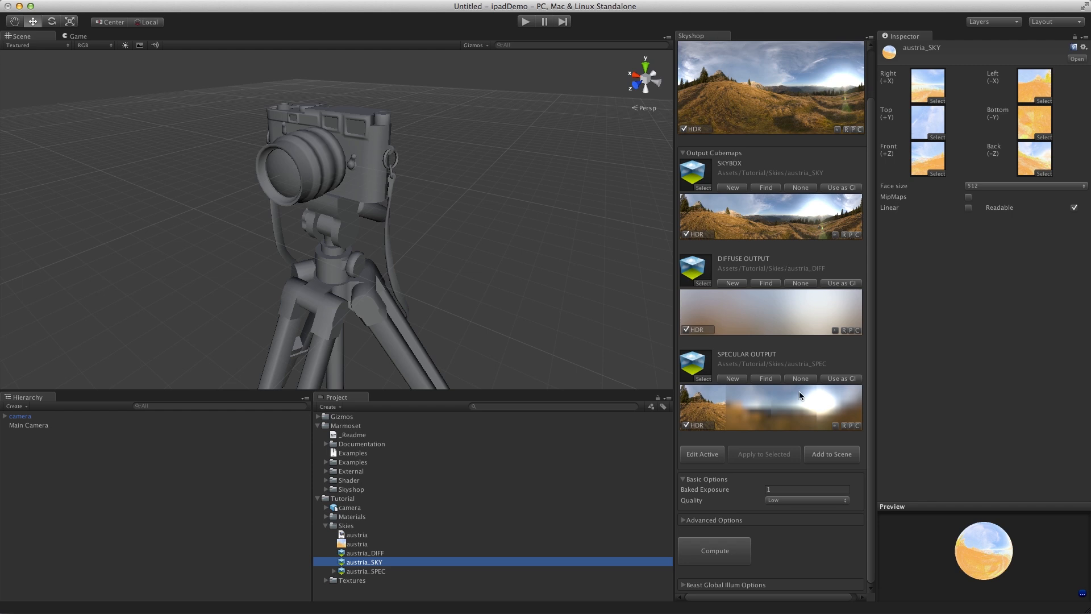
Add the computed sky to the scene and move the Sky object clear of the camera model.
{"action": "left_click", "coordinate": [832, 454]}
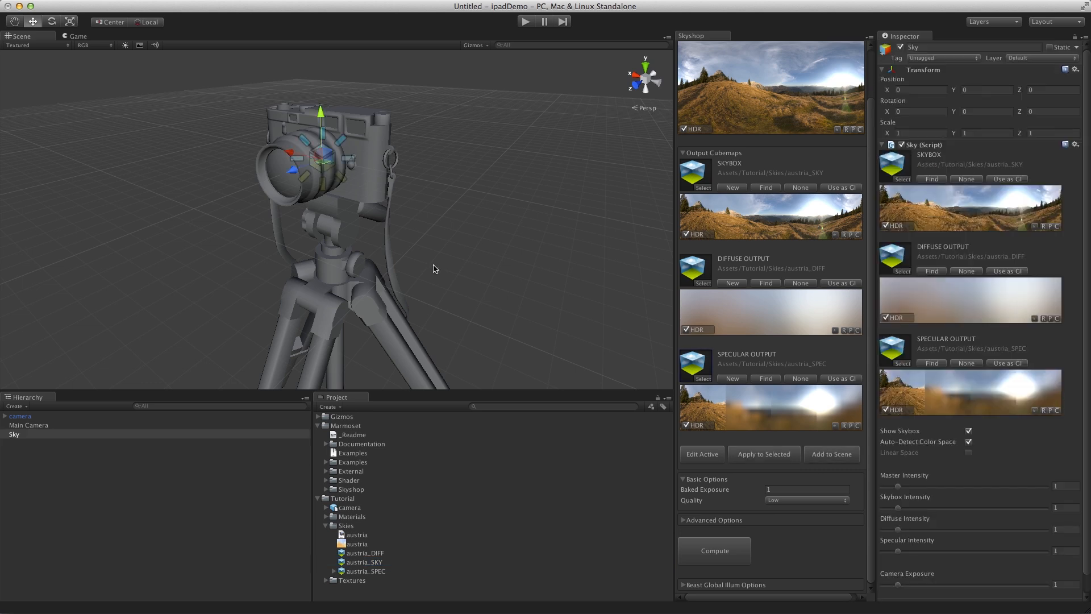
{"action": "left_click_drag", "start_coordinate": [320, 156], "coordinate": [522, 178]}
{"action": "left_click", "coordinate": [493, 278]}
{"action": "left_click_drag", "start_coordinate": [493, 279], "coordinate": [430, 260], "text": "alt"}
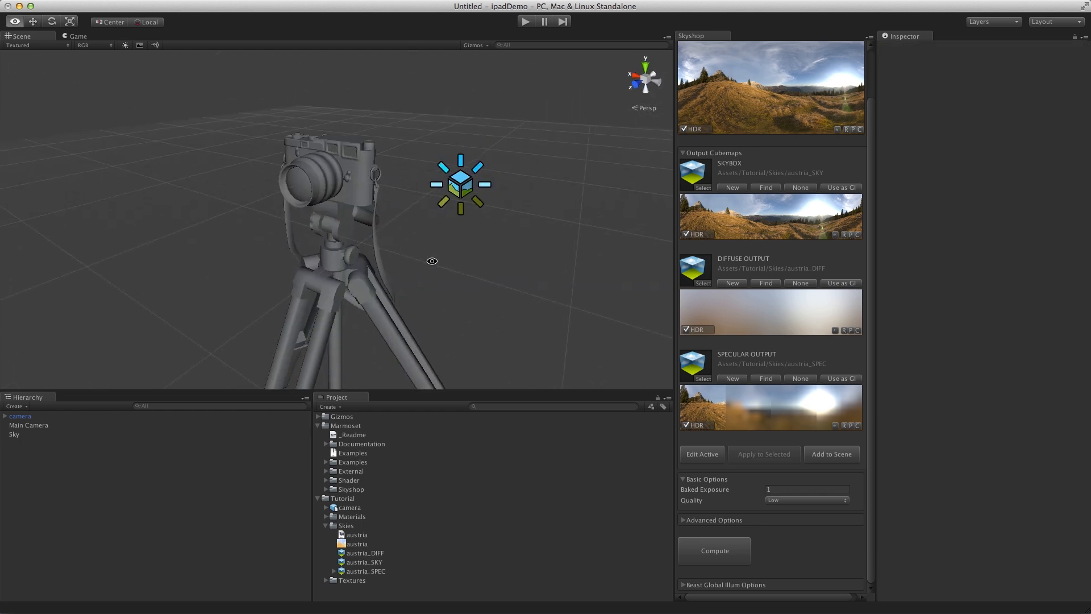
Show the skybox in the scene view and view the camera model against it from several angles.
{"action": "left_click", "coordinate": [140, 45]}
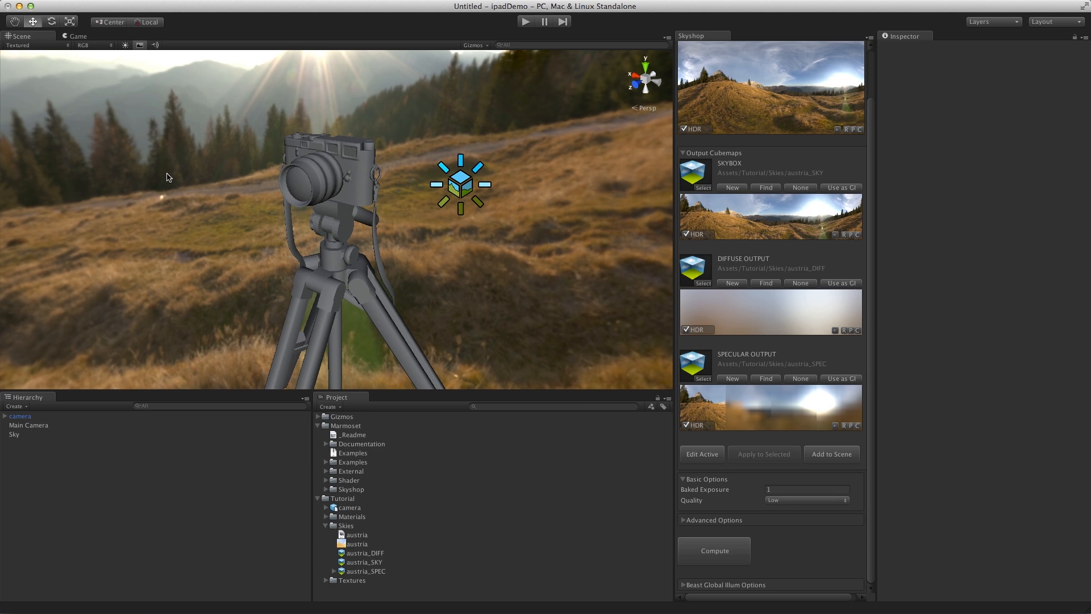
{"action": "left_click_drag", "start_coordinate": [437, 262], "coordinate": [463, 247], "text": "alt"}
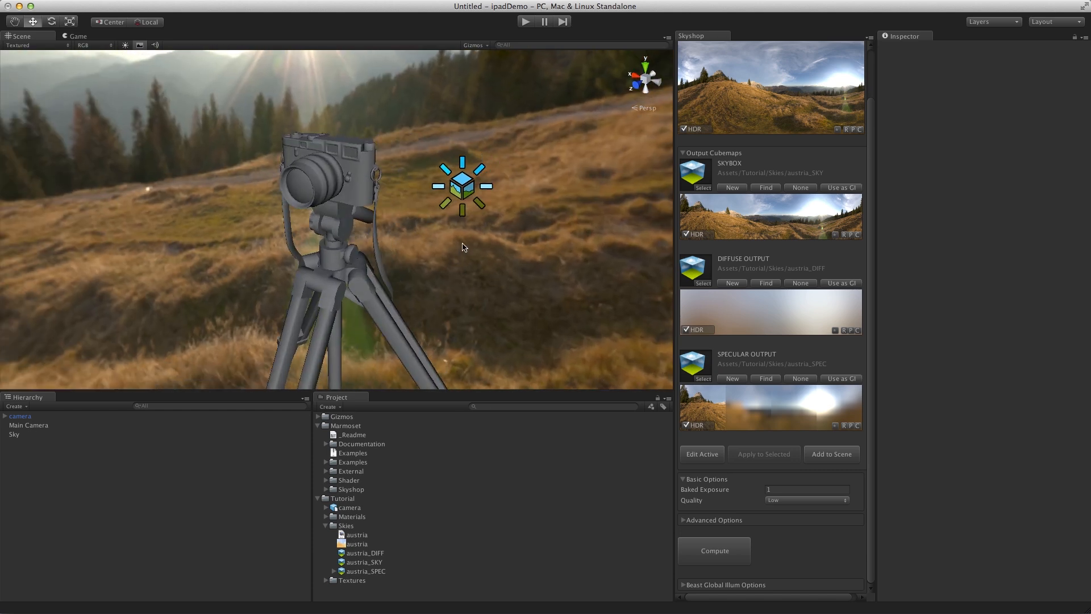
{"action": "mouse_move", "coordinate": [390, 191]}
{"action": "left_mouse_down", "text": "alt"}
{"action": "mouse_move", "coordinate": [432, 233]}
{"action": "mouse_move", "coordinate": [402, 188]}
{"action": "left_mouse_up", "text": "alt"}
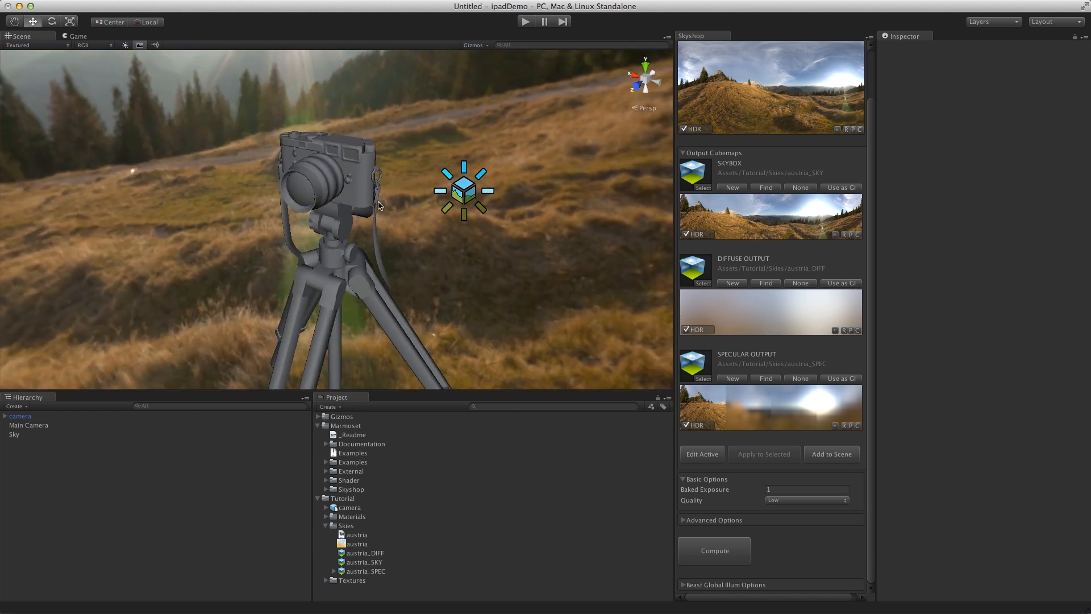
{"action": "scroll", "coordinate": [801, 285], "scroll_direction": "up", "scroll_amount": 3}
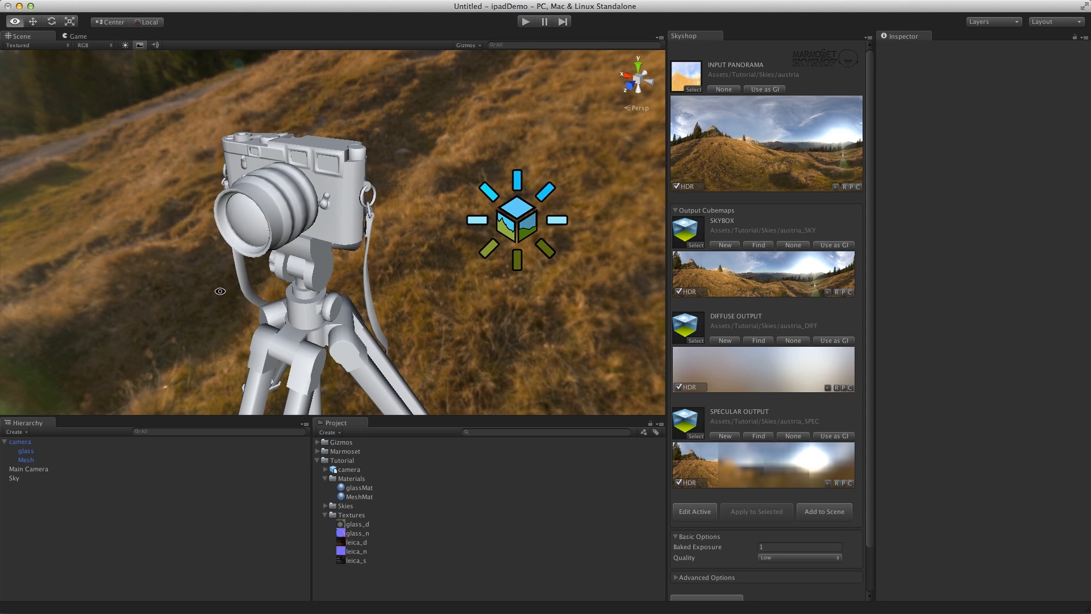
{"action": "left_click_drag", "start_coordinate": [219, 290], "coordinate": [546, 267], "text": "alt"}
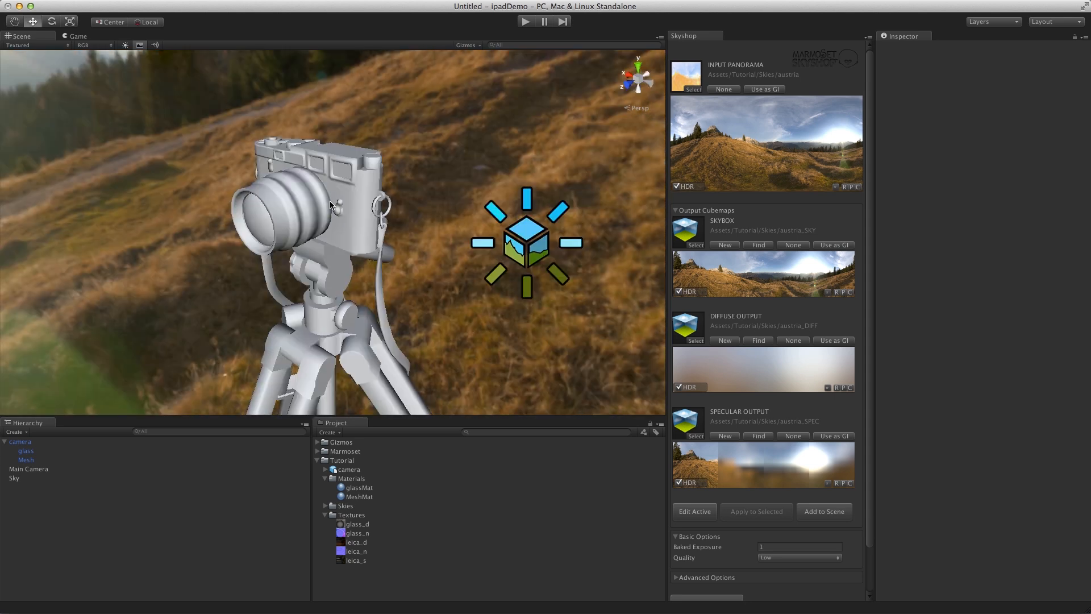
Assign the Marmoset Bumped Specular IBL shader to the MeshMat material of the camera body mesh.
{"action": "left_click", "coordinate": [310, 193]}
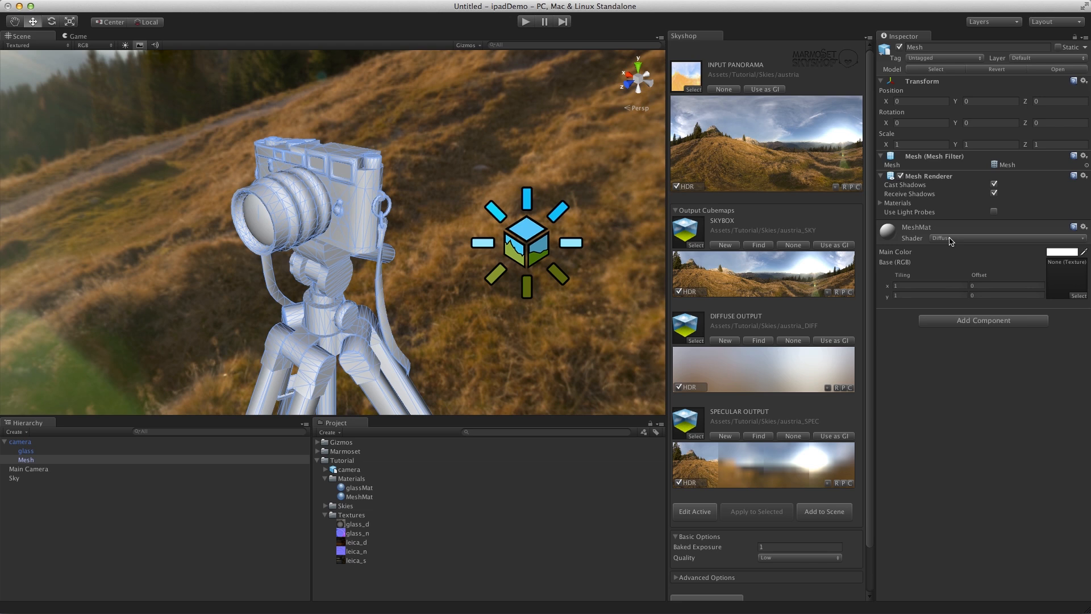
{"action": "left_click", "coordinate": [950, 239]}
{"action": "mouse_move", "coordinate": [960, 351]}
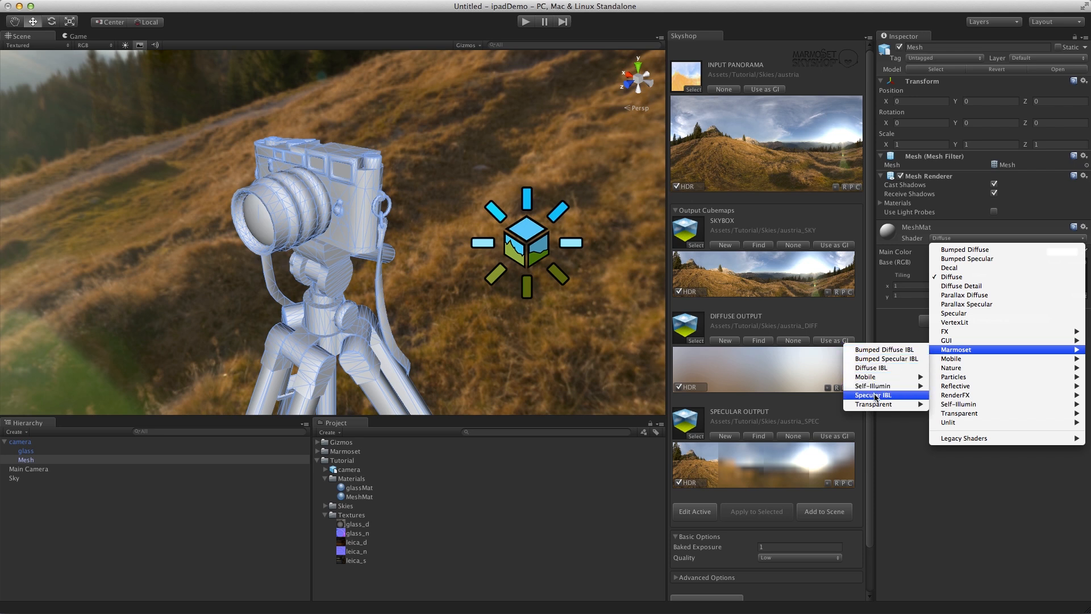
{"action": "mouse_move", "coordinate": [873, 389]}
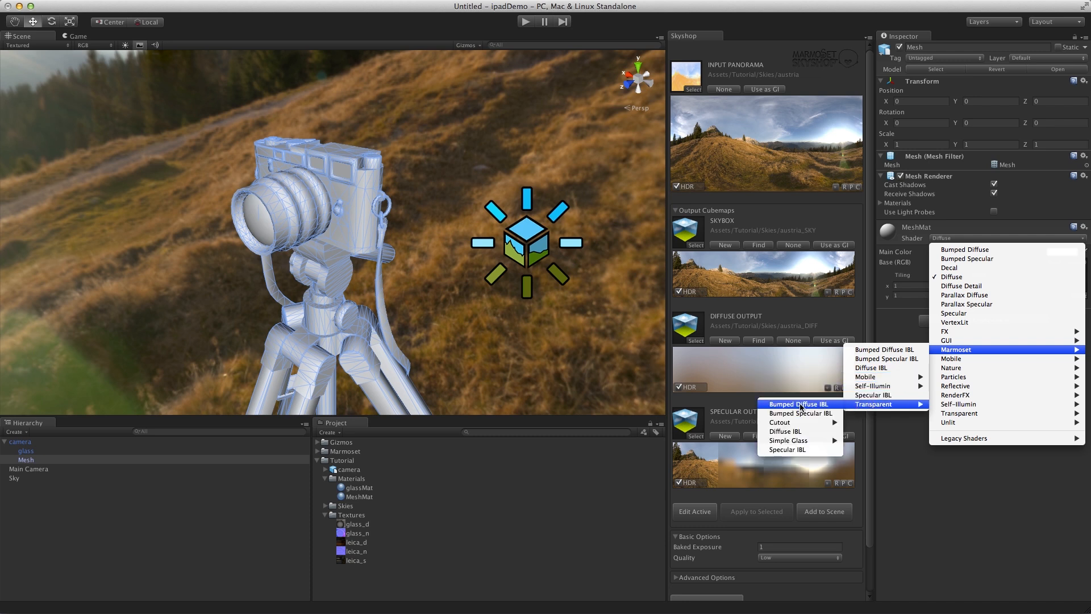
{"action": "mouse_move", "coordinate": [790, 424]}
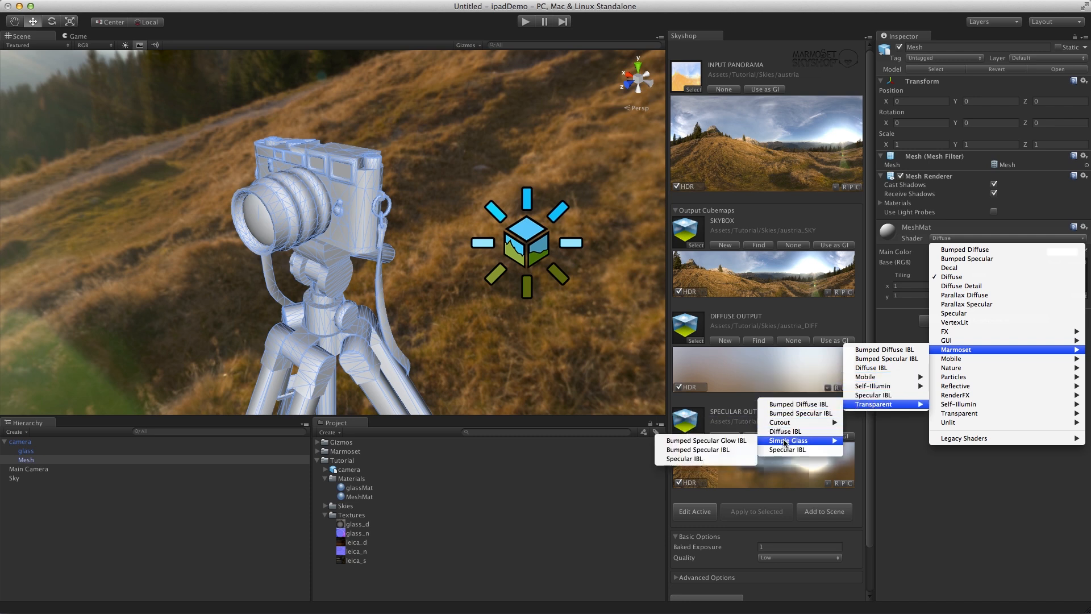
{"action": "left_click", "coordinate": [891, 360]}
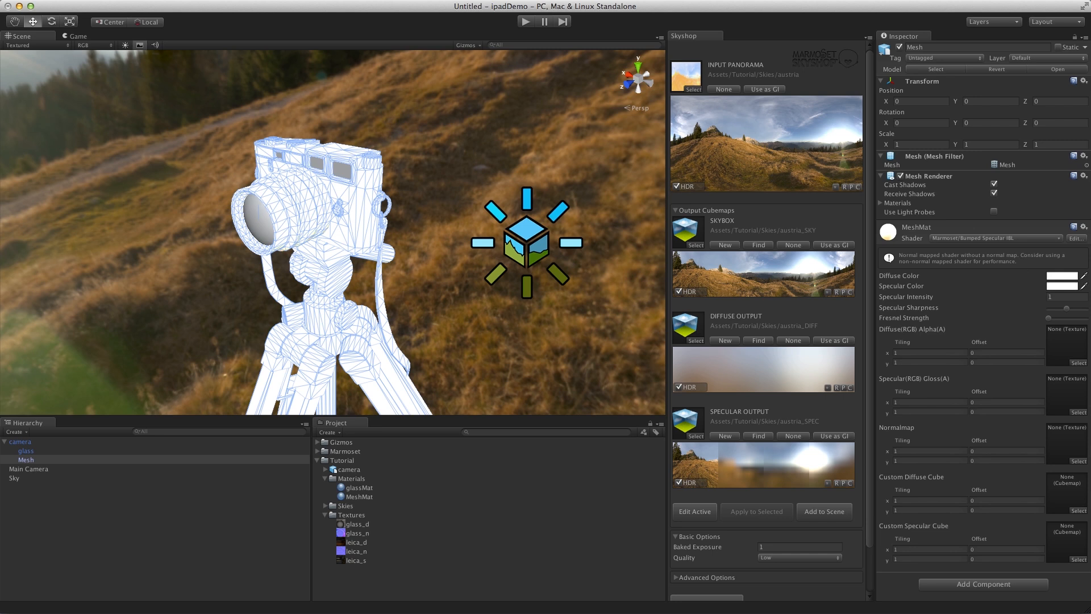
Assign leica_d as the diffuse texture, leica_s as the specular texture and leica_n as the normal map of MeshMat.
{"action": "left_click_drag", "start_coordinate": [358, 543], "coordinate": [1054, 344]}
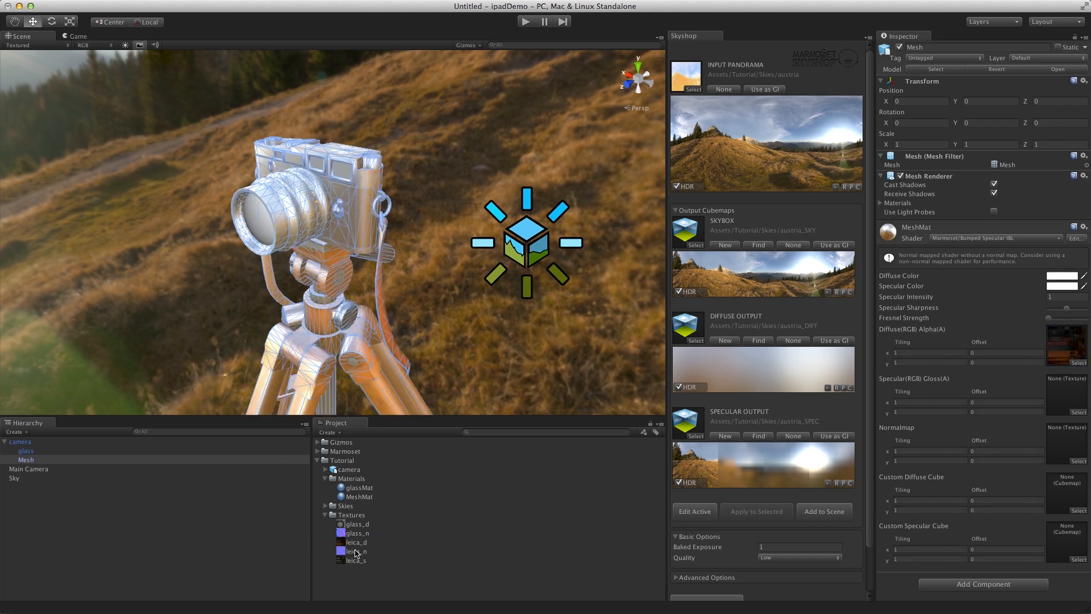
{"action": "mouse_move", "coordinate": [354, 560]}
{"action": "left_mouse_down"}
{"action": "mouse_move", "coordinate": [1085, 362]}
{"action": "mouse_move", "coordinate": [1067, 395]}
{"action": "left_mouse_up"}
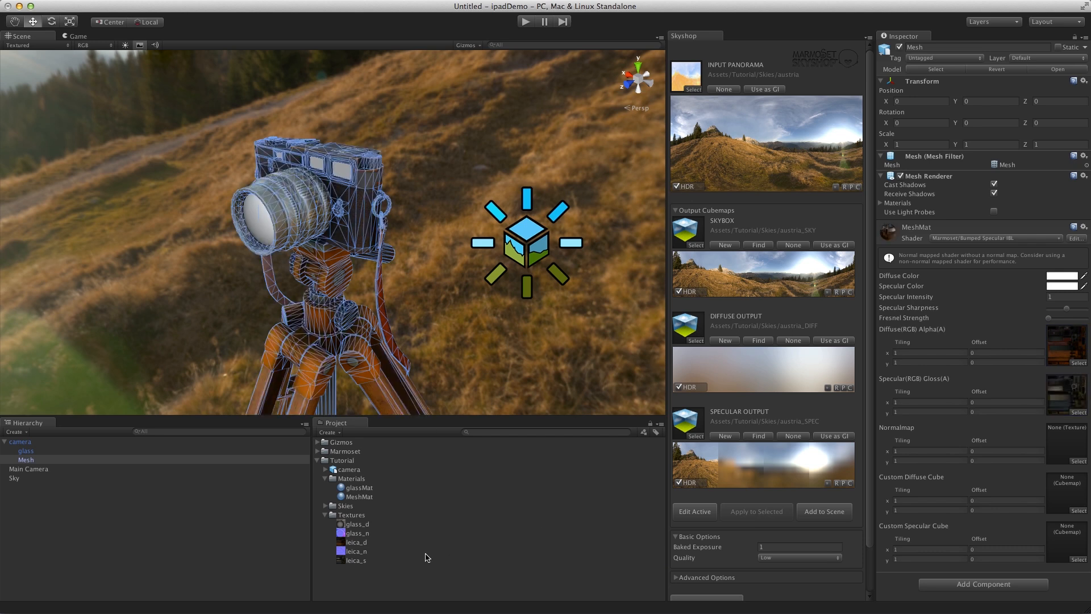
{"action": "left_click_drag", "start_coordinate": [348, 552], "coordinate": [1069, 429]}
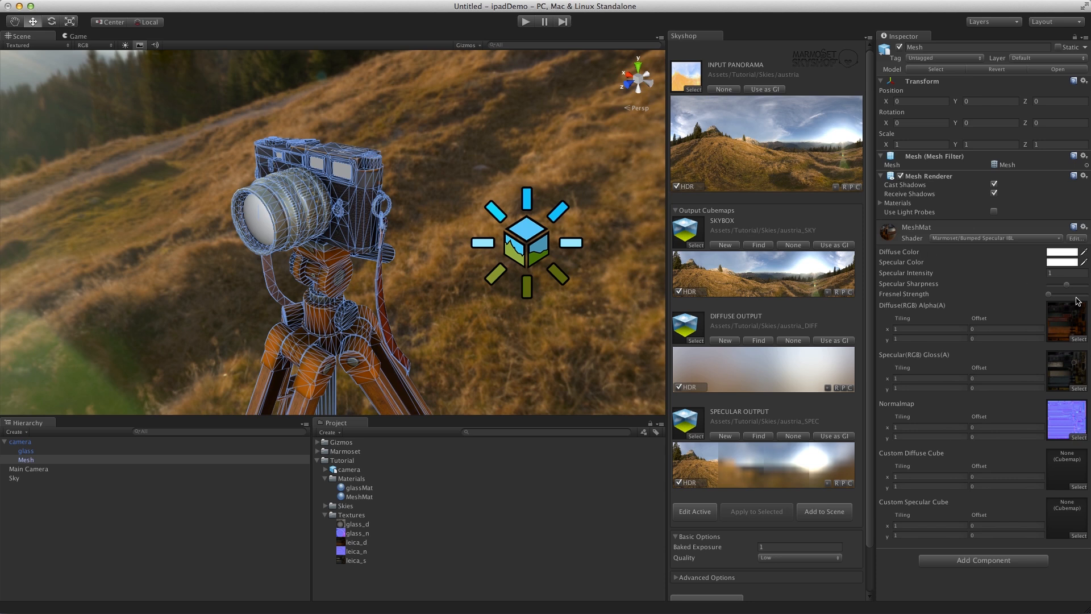
Try a specular intensity of 10 with slightly lower sharpness on MeshMat, and return the intensity to 1.
{"action": "left_click_drag", "start_coordinate": [1066, 285], "coordinate": [1062, 284]}
{"action": "type", "text": "0"}
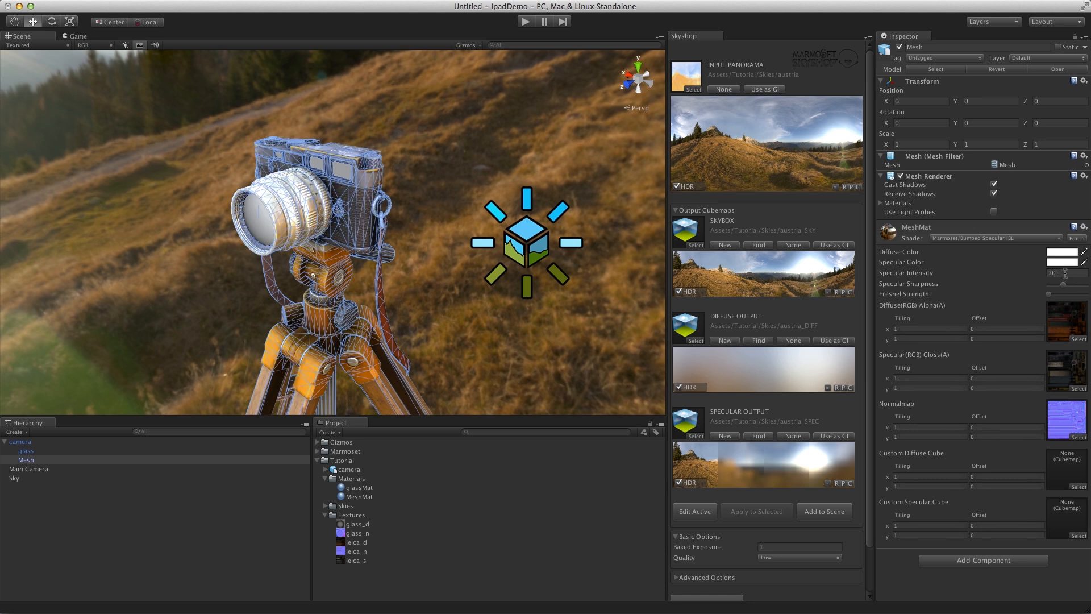
{"action": "key", "text": "BackSpace"}
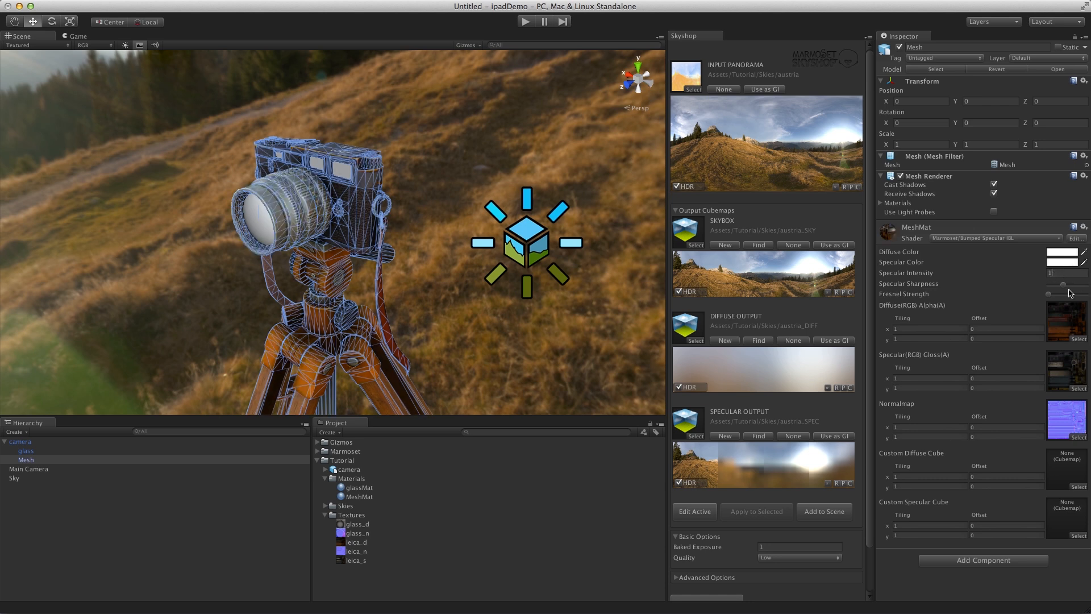
Raise MeshMat's specular sharpness to the high end and its Fresnel strength past halfway, checking the effect on the camera lens.
{"action": "left_click_drag", "start_coordinate": [1065, 285], "coordinate": [1089, 285]}
{"action": "right_click_drag", "start_coordinate": [243, 233], "coordinate": [325, 116], "text": "alt"}
{"action": "middle_click_drag", "start_coordinate": [325, 116], "coordinate": [363, 170], "text": "alt"}
{"action": "mouse_move", "coordinate": [1089, 291]}
{"action": "left_mouse_down"}
{"action": "mouse_move", "coordinate": [1043, 289]}
{"action": "mouse_move", "coordinate": [1076, 291]}
{"action": "left_mouse_up"}
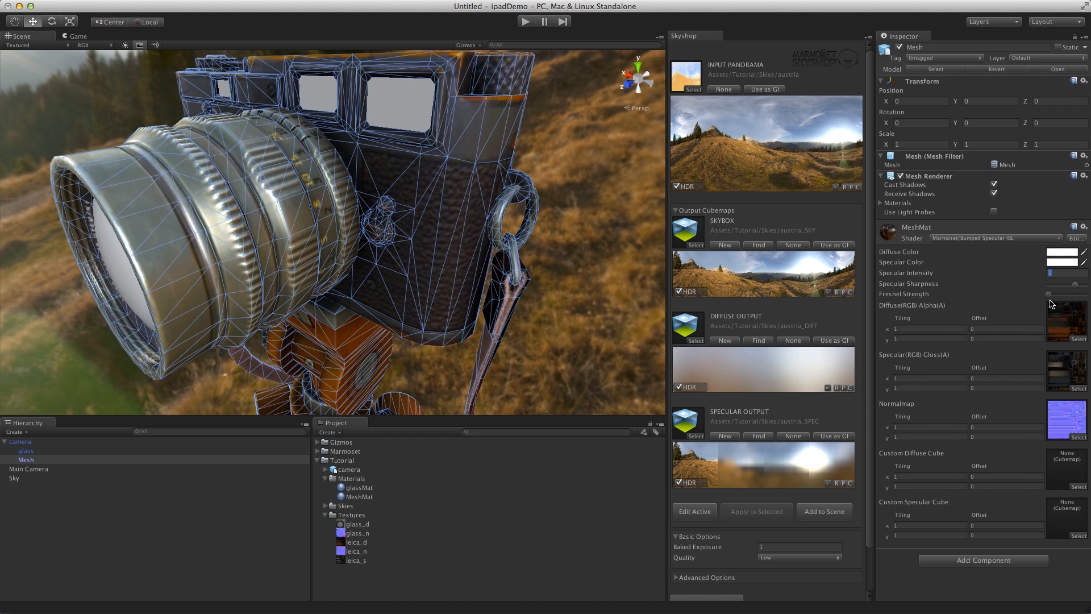
{"action": "mouse_move", "coordinate": [1049, 294]}
{"action": "left_mouse_down"}
{"action": "mouse_move", "coordinate": [1084, 294]}
{"action": "mouse_move", "coordinate": [1063, 294]}
{"action": "mouse_move", "coordinate": [1072, 294]}
{"action": "left_mouse_up"}
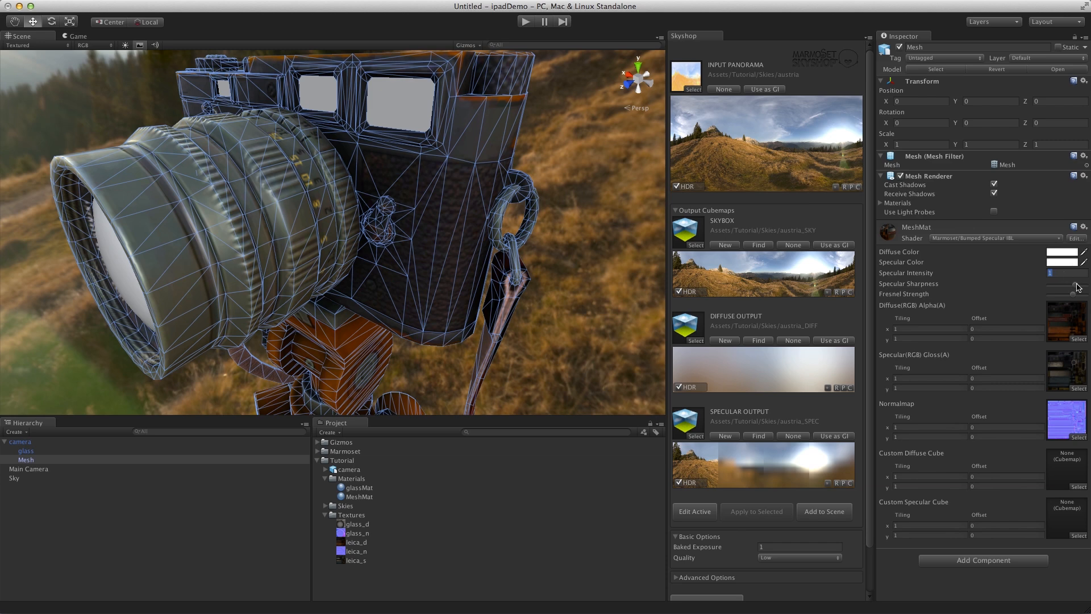
{"action": "left_click_drag", "start_coordinate": [409, 171], "coordinate": [183, 78], "text": "alt"}
{"action": "left_click", "coordinate": [287, 174]}
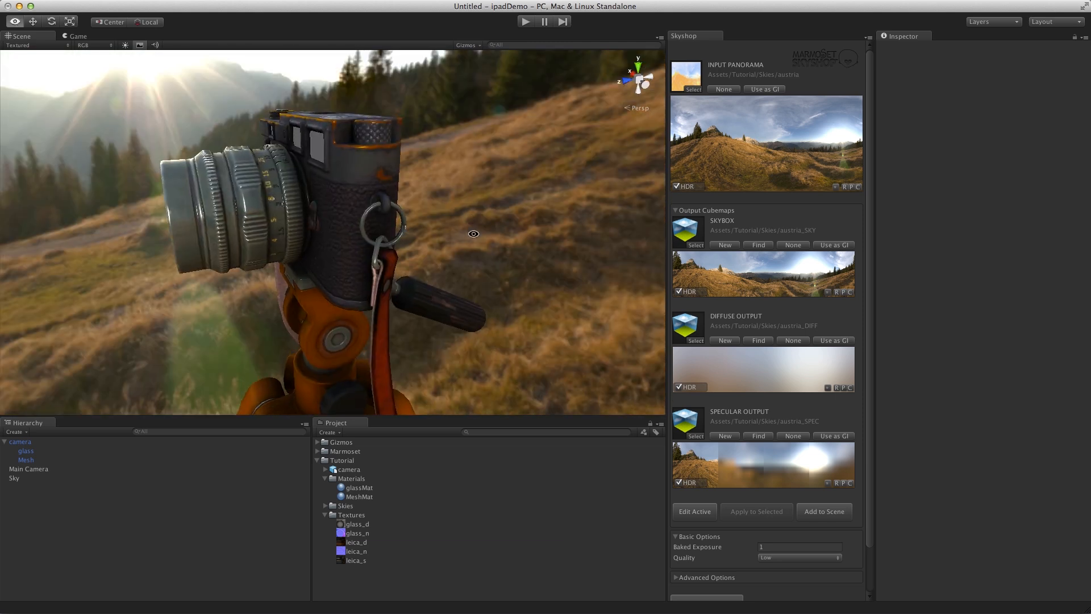
Turn on scene lighting in the scene view and check the camera model from above.
{"action": "left_click", "coordinate": [124, 45]}
{"action": "left_click_drag", "start_coordinate": [164, 110], "coordinate": [364, 245], "text": "alt"}
{"action": "left_click", "coordinate": [370, 245]}
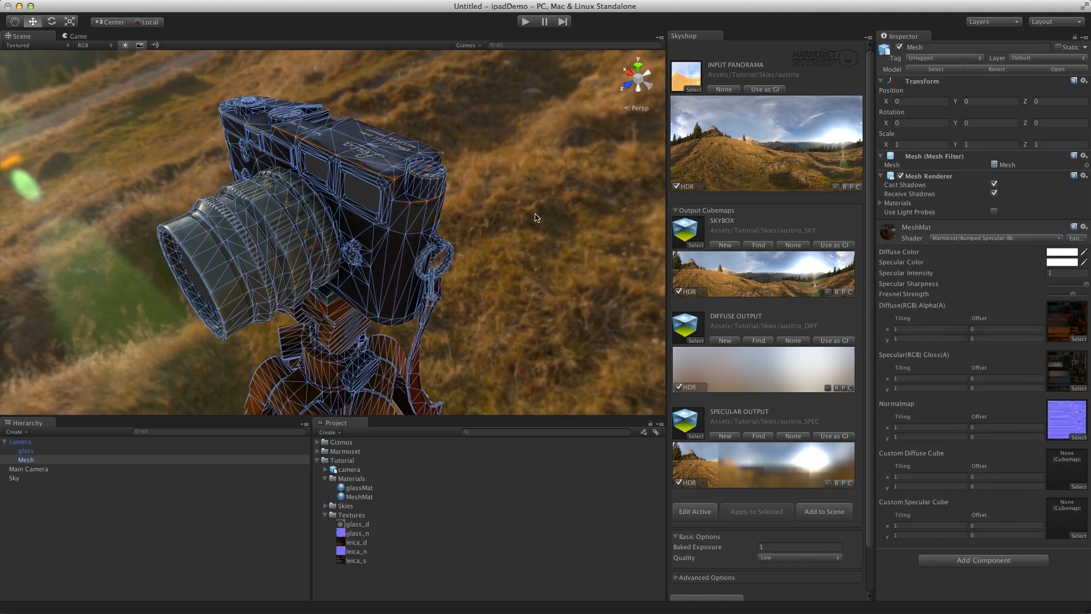
{"action": "left_click", "coordinate": [514, 238]}
{"action": "left_click_drag", "start_coordinate": [514, 245], "coordinate": [340, 263], "text": "alt"}
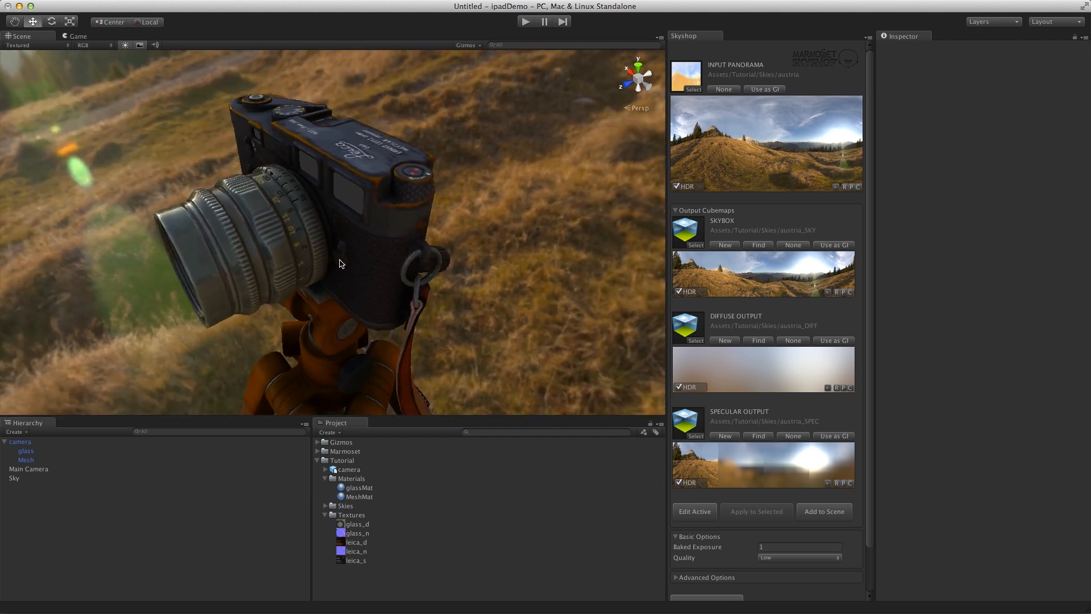
Set all five glass and leica textures to Truecolor format with a maximum size of 2048 and apply the import settings.
{"action": "left_click", "coordinate": [356, 562]}
{"action": "left_click", "coordinate": [358, 524], "text": "shift"}
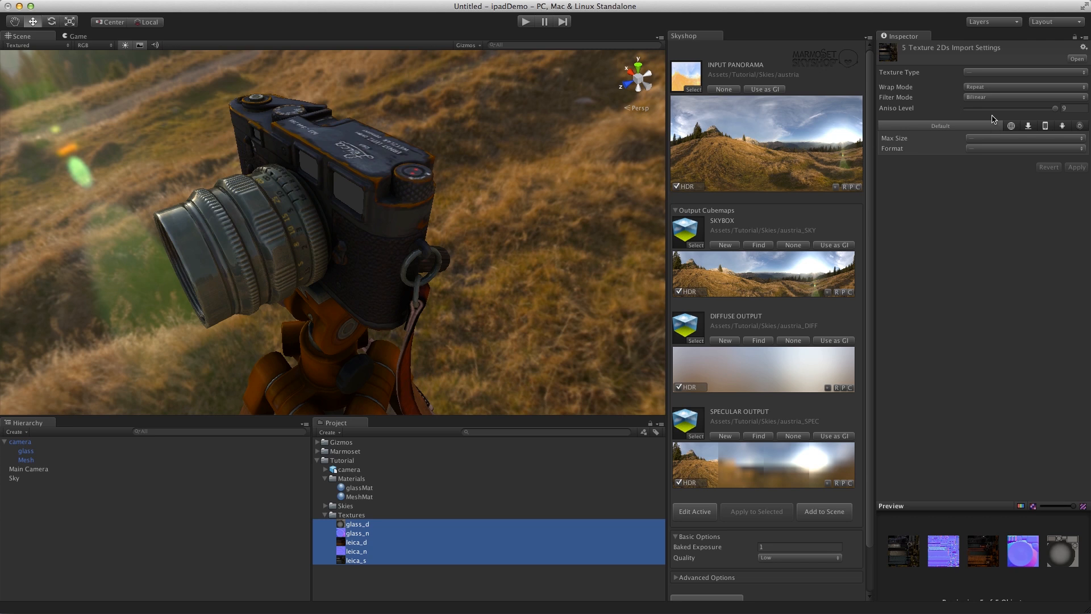
{"action": "left_click", "coordinate": [982, 149]}
{"action": "left_click", "coordinate": [984, 167]}
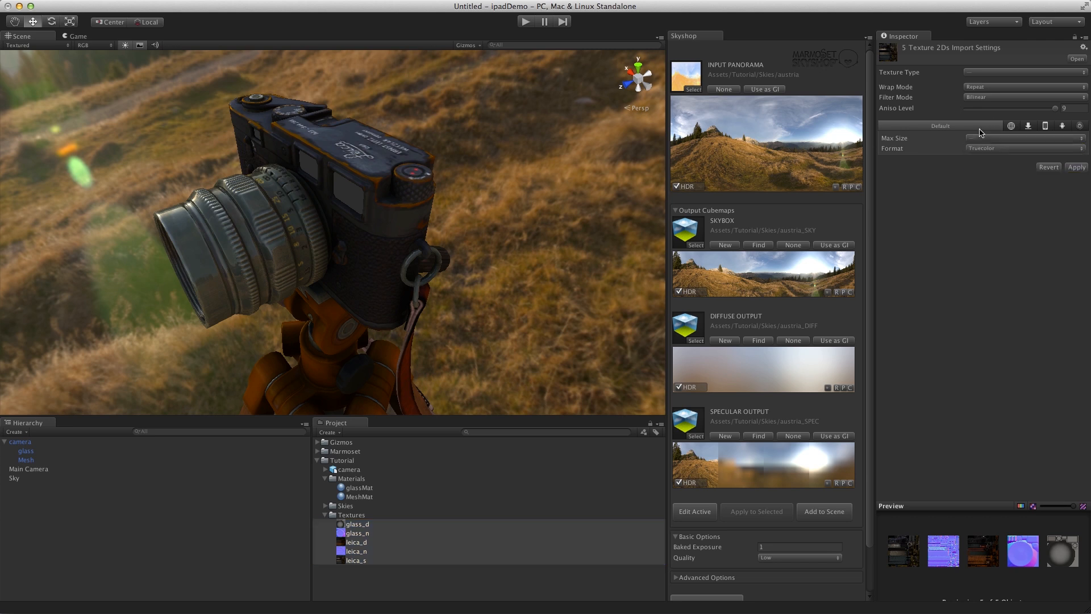
{"action": "left_click", "coordinate": [978, 139]}
{"action": "left_click", "coordinate": [981, 148]}
{"action": "left_click", "coordinate": [1077, 170]}
Reduce the Fresnel strength of the camera body's MeshMat material to its minimum.
{"action": "left_click_drag", "start_coordinate": [427, 179], "coordinate": [336, 196], "text": "alt"}
{"action": "right_click_drag", "start_coordinate": [336, 196], "coordinate": [401, 242], "text": "alt"}
{"action": "left_click_drag", "start_coordinate": [402, 242], "coordinate": [202, 207], "text": "alt"}
{"action": "scroll", "coordinate": [202, 207], "scroll_direction": "down", "scroll_amount": 4}
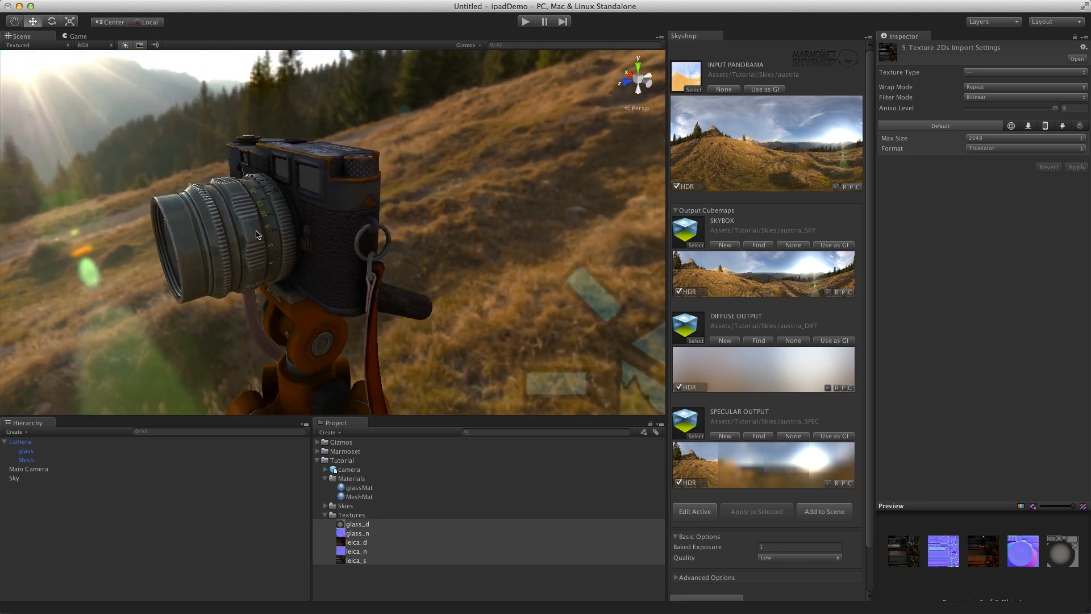
{"action": "double_click", "coordinate": [211, 227]}
{"action": "left_click_drag", "start_coordinate": [1076, 297], "coordinate": [1009, 297]}
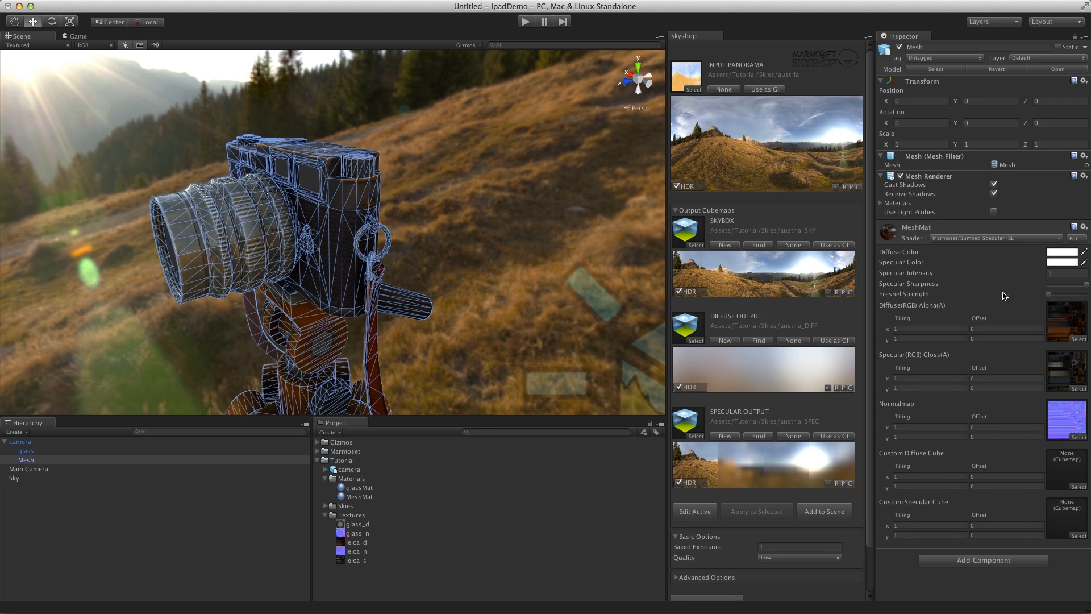
{"action": "left_click", "coordinate": [415, 147]}
Assign the Marmoset Transparent Simple Glass Bumped Specular IBL shader to the lens glass material glassMat.
{"action": "left_click_drag", "start_coordinate": [227, 250], "coordinate": [364, 230], "text": "alt"}
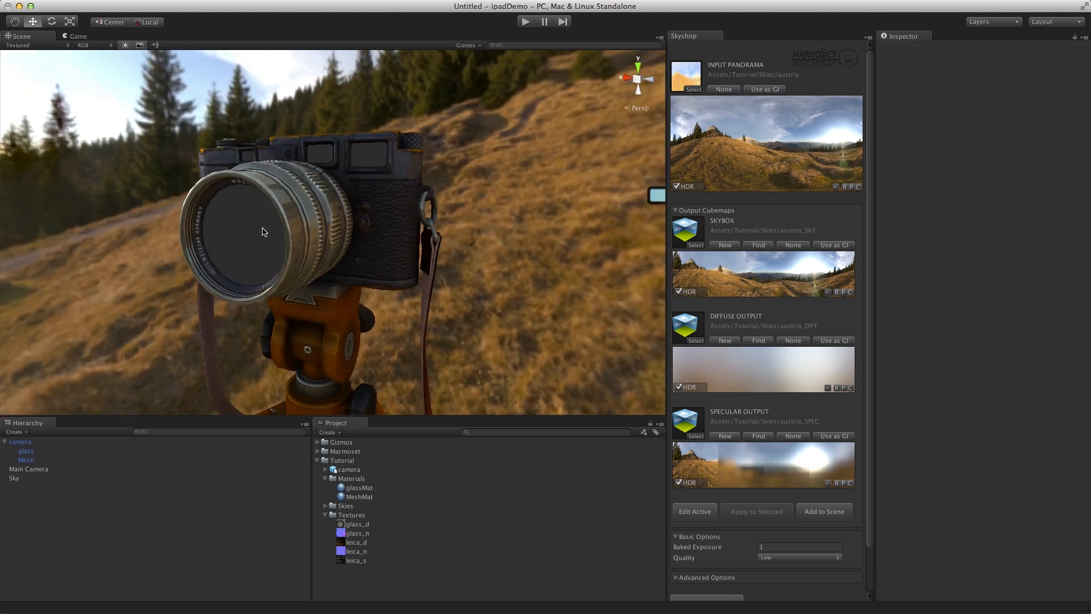
{"action": "left_click", "coordinate": [230, 238]}
{"action": "left_click", "coordinate": [230, 238]}
{"action": "left_click", "coordinate": [952, 238]}
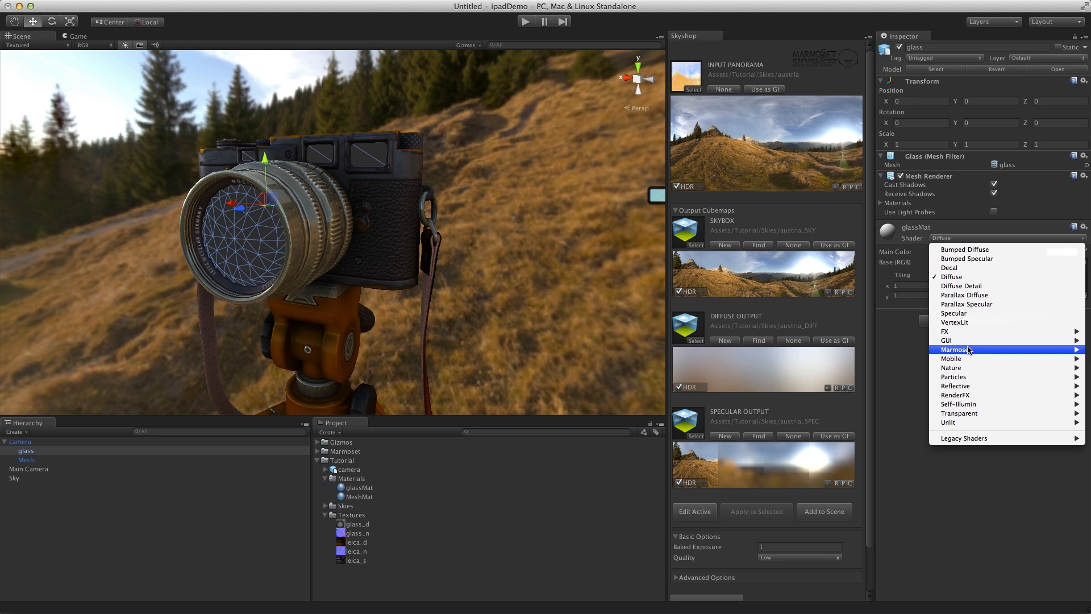
{"action": "mouse_move", "coordinate": [966, 349]}
{"action": "mouse_move", "coordinate": [892, 404]}
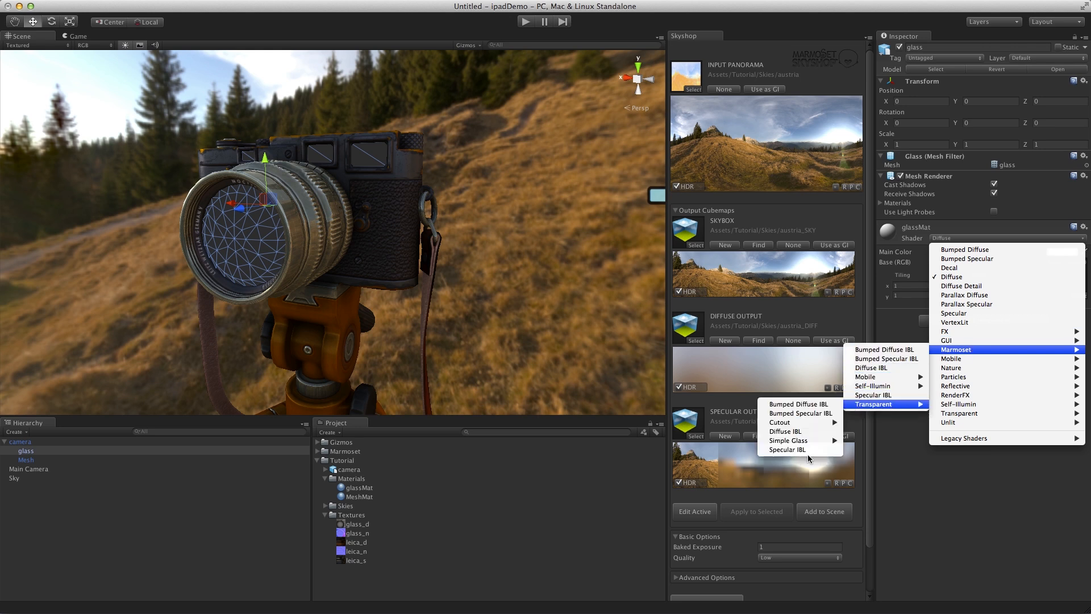
{"action": "mouse_move", "coordinate": [807, 440]}
{"action": "left_click", "coordinate": [710, 449]}
Assign glass_d as the diffuse texture and glass_n as the normal map of glassMat.
{"action": "left_click_drag", "start_coordinate": [518, 236], "coordinate": [380, 241], "text": "alt"}
{"action": "left_click", "coordinate": [359, 523]}
{"action": "left_click_drag", "start_coordinate": [358, 527], "coordinate": [1068, 344]}
{"action": "left_click_drag", "start_coordinate": [358, 536], "coordinate": [1068, 449]}
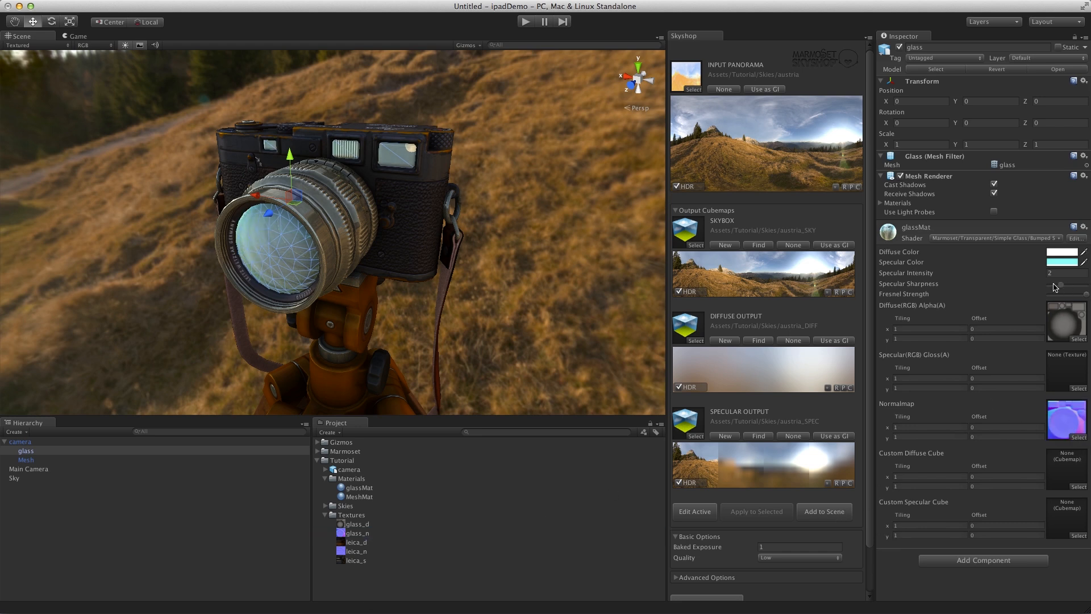
Lower glassMat's Fresnel strength slightly and set the alpha of its diffuse color to 66.
{"action": "left_click_drag", "start_coordinate": [335, 251], "coordinate": [327, 218], "text": "alt"}
{"action": "left_click_drag", "start_coordinate": [303, 193], "coordinate": [507, 261], "text": "alt"}
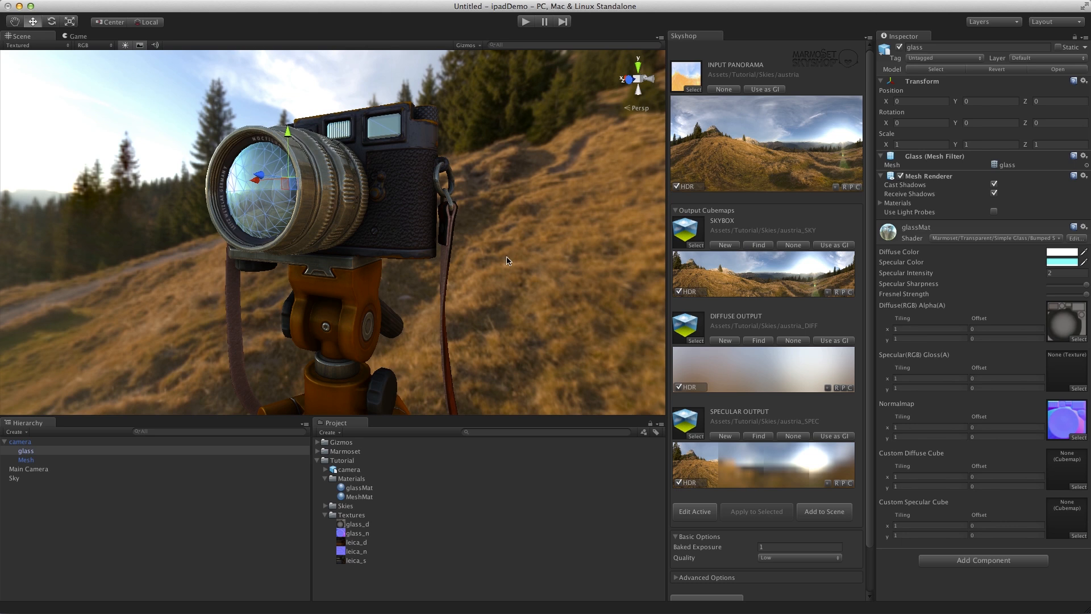
{"action": "left_click_drag", "start_coordinate": [1086, 294], "coordinate": [1077, 294]}
{"action": "left_click", "coordinate": [1062, 252]}
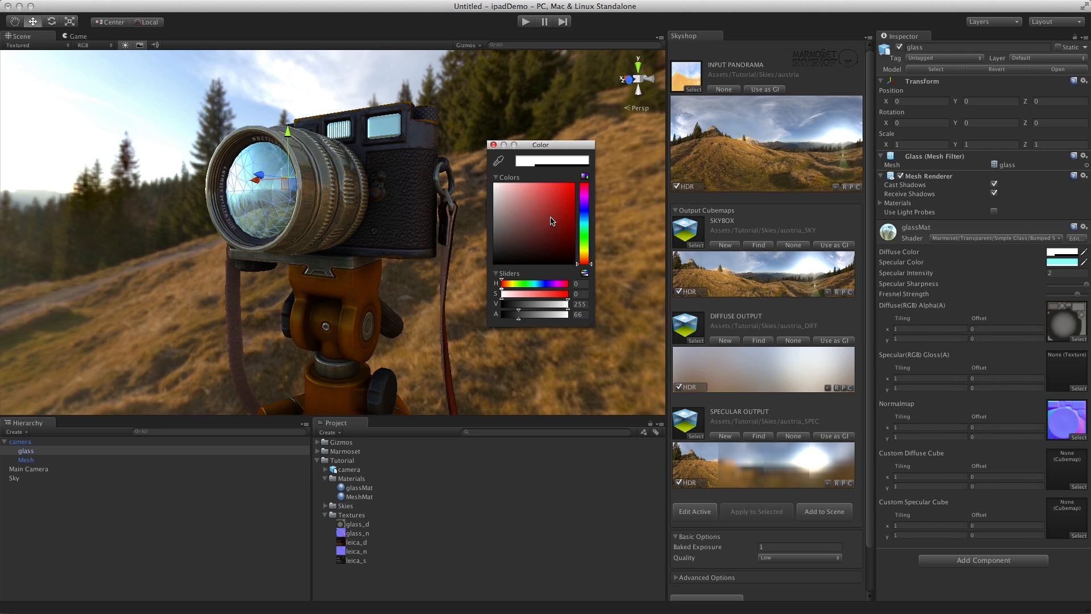
{"action": "left_click", "coordinate": [493, 145]}
Set the specular intensity of glassMat to 1.
{"action": "left_click_drag", "start_coordinate": [500, 170], "coordinate": [319, 235], "text": "alt"}
{"action": "left_click", "coordinate": [467, 178]}
{"action": "left_click", "coordinate": [314, 252]}
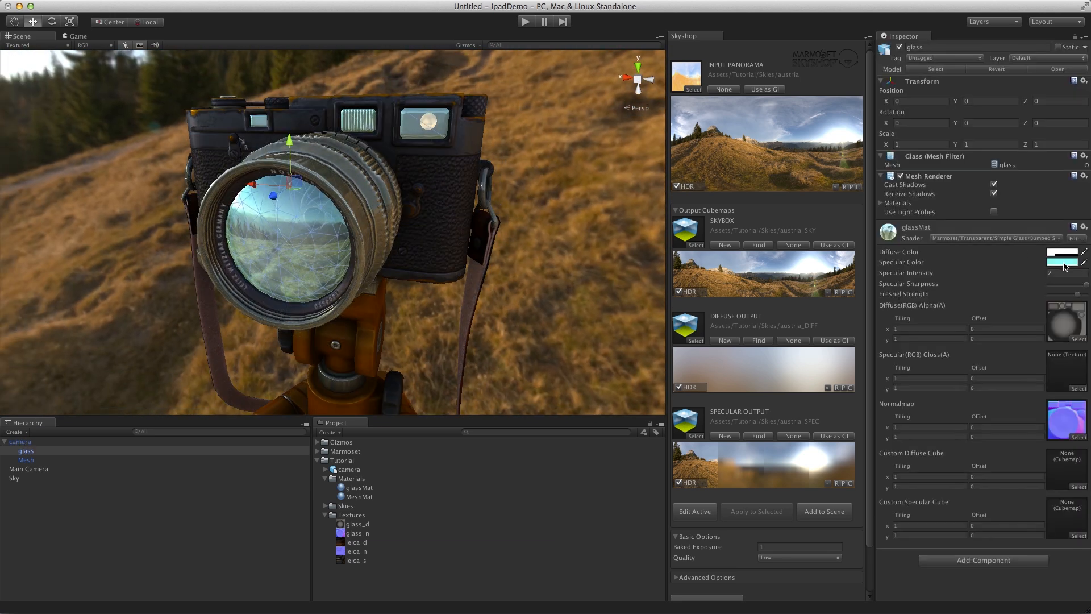
{"action": "type", "text": "1"}
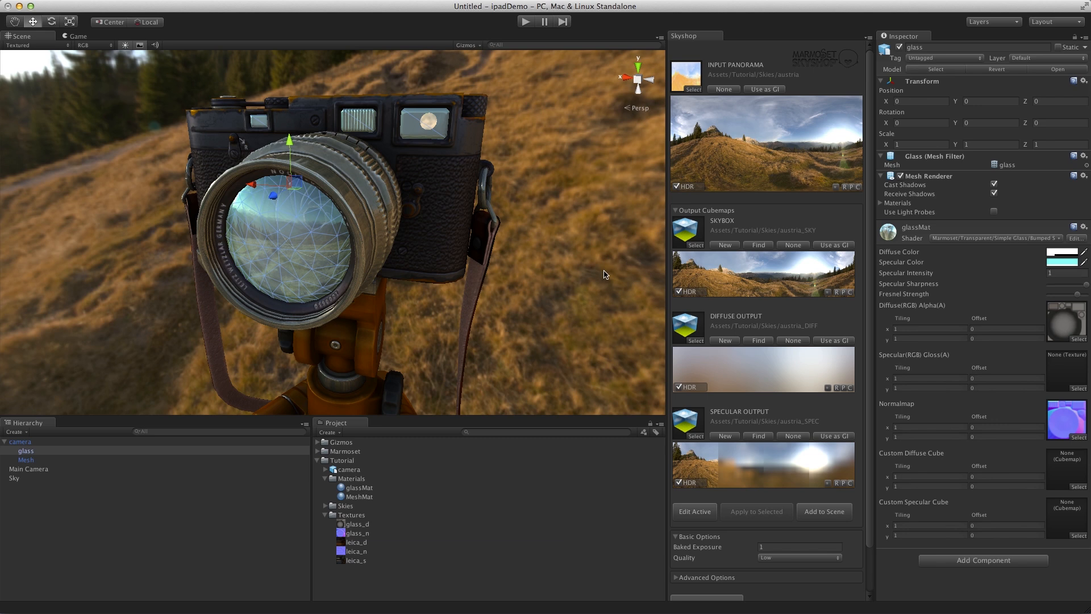
{"action": "left_click", "coordinate": [604, 274]}
Tint glassMat's diffuse color light red, with hue 0, saturation 166 and value 255.
{"action": "left_click_drag", "start_coordinate": [604, 274], "coordinate": [293, 225], "text": "alt"}
{"action": "left_click", "coordinate": [299, 226]}
{"action": "left_click", "coordinate": [304, 196]}
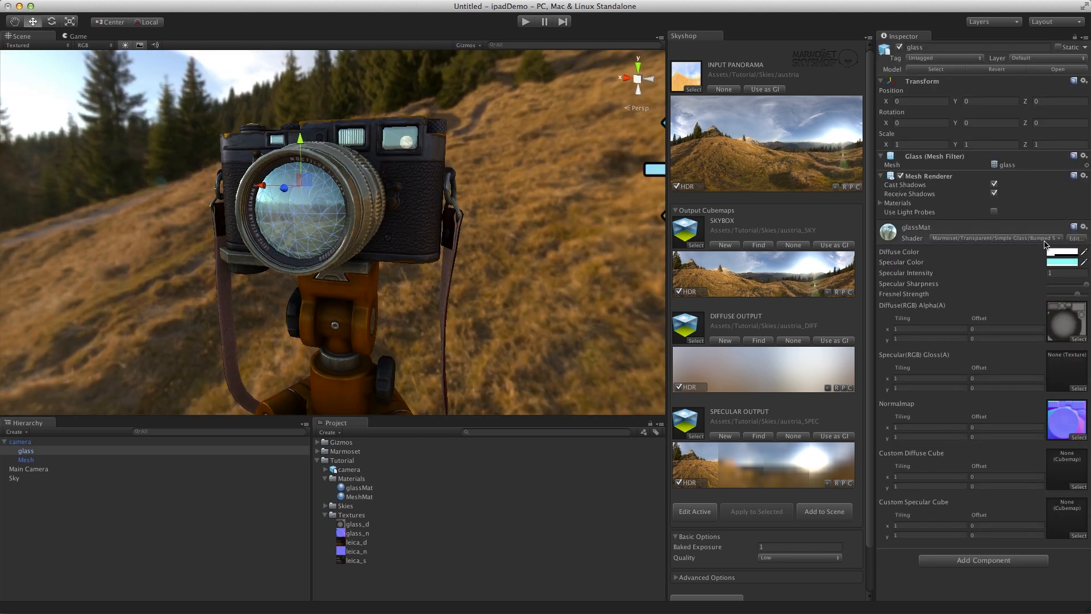
{"action": "left_click", "coordinate": [1062, 252]}
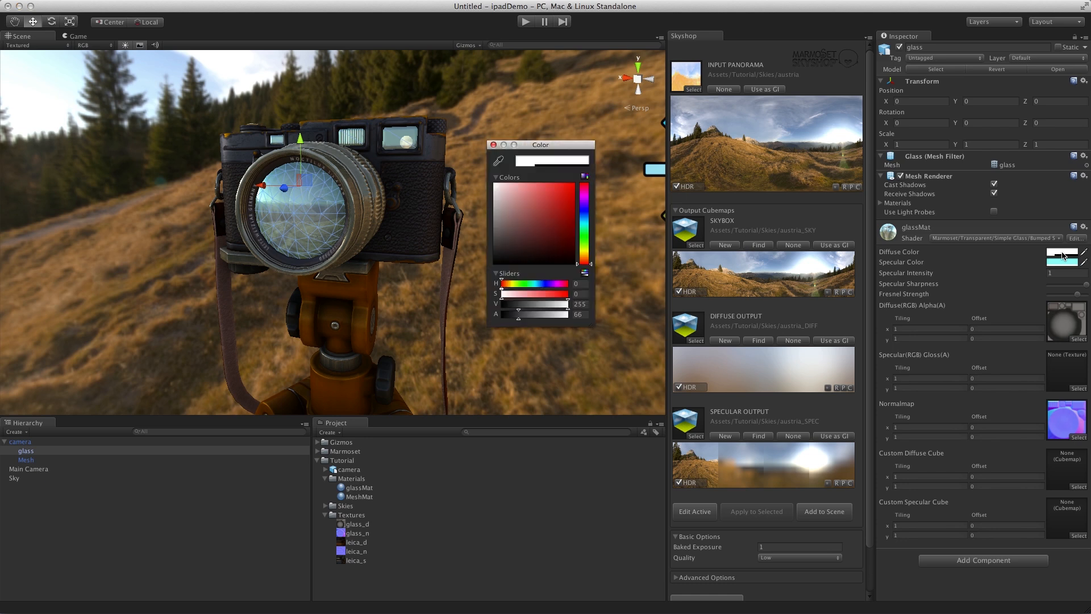
{"action": "mouse_move", "coordinate": [540, 207]}
{"action": "left_mouse_down"}
{"action": "mouse_move", "coordinate": [540, 196]}
{"action": "mouse_move", "coordinate": [540, 222]}
{"action": "mouse_move", "coordinate": [546, 169]}
{"action": "left_mouse_up"}
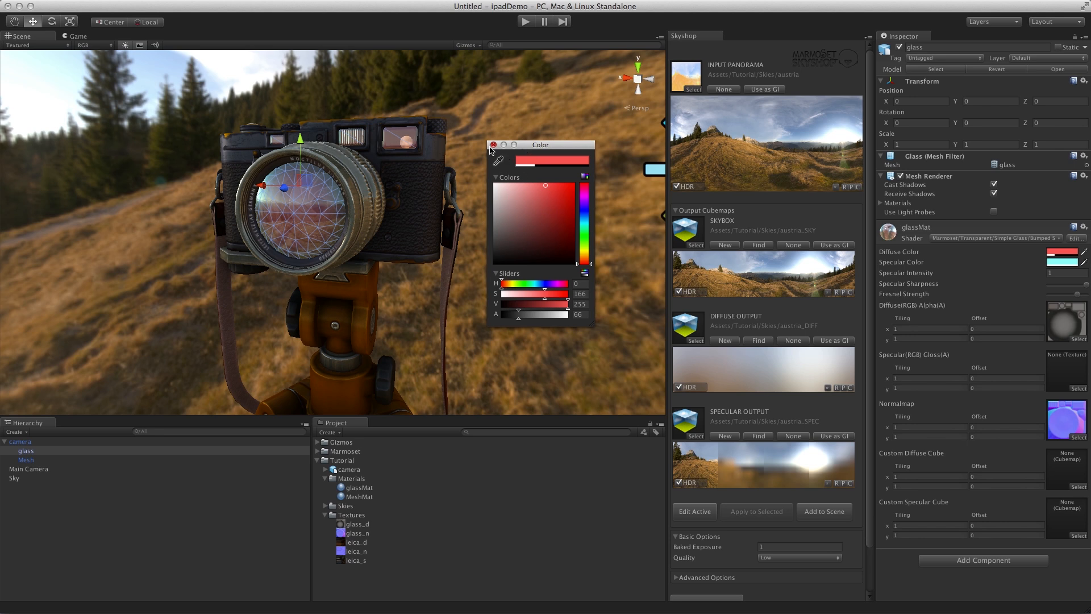
{"action": "left_click", "coordinate": [493, 145]}
Examine the tinted lens and viewfinder glass on the camera from several angles and distances.
{"action": "left_click", "coordinate": [507, 129]}
{"action": "left_click_drag", "start_coordinate": [507, 129], "coordinate": [341, 188], "text": "alt"}
{"action": "left_click", "coordinate": [298, 199]}
{"action": "left_click", "coordinate": [291, 198]}
{"action": "left_click_drag", "start_coordinate": [532, 194], "coordinate": [469, 196], "text": "alt"}
{"action": "right_click_drag", "start_coordinate": [469, 196], "coordinate": [489, 194], "text": "alt"}
{"action": "left_click_drag", "start_coordinate": [432, 199], "coordinate": [506, 230], "text": "alt"}
{"action": "left_click", "coordinate": [506, 230]}
{"action": "left_click_drag", "start_coordinate": [364, 250], "coordinate": [375, 270], "text": "alt"}
{"action": "right_click_drag", "start_coordinate": [375, 270], "coordinate": [352, 262], "text": "alt"}
{"action": "mouse_move", "coordinate": [364, 265]}
{"action": "left_mouse_down", "text": "alt"}
{"action": "mouse_move", "coordinate": [475, 293]}
{"action": "mouse_move", "coordinate": [415, 226]}
{"action": "mouse_move", "coordinate": [347, 238]}
{"action": "mouse_move", "coordinate": [377, 241]}
{"action": "left_mouse_up", "text": "alt"}
Select the Sky object and switch its skybox cubemap preview to the panorama layout.
{"action": "left_click_drag", "start_coordinate": [519, 159], "coordinate": [389, 264]}
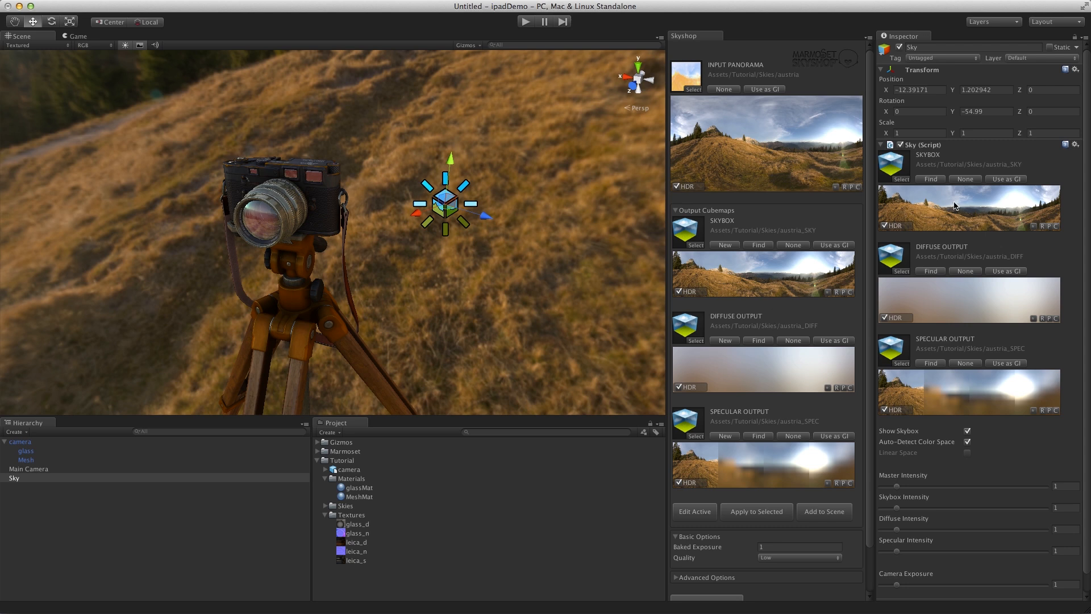
{"action": "left_click", "coordinate": [1054, 230]}
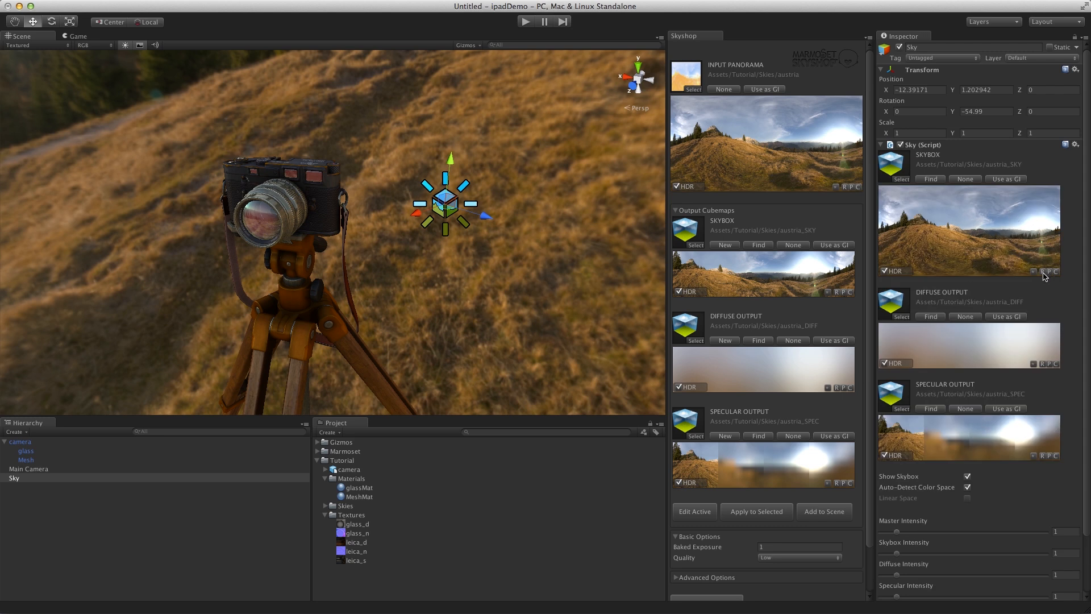
{"action": "scroll", "coordinate": [983, 292], "scroll_direction": "down", "scroll_amount": 3}
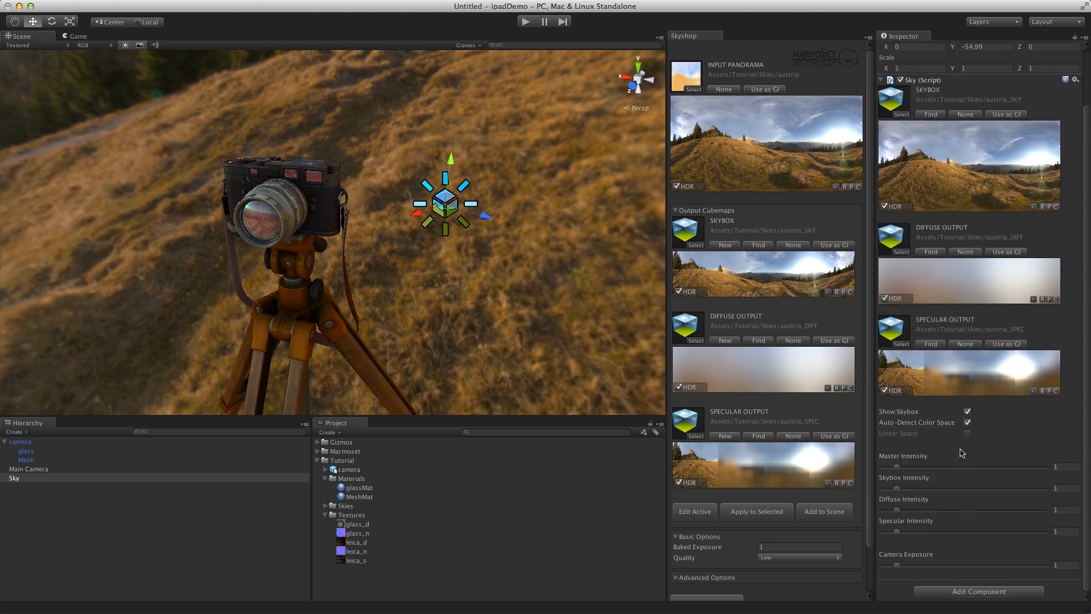
Turn off the Sky object's Show Skybox option and turn it on again.
{"action": "left_click", "coordinate": [968, 412]}
{"action": "left_click", "coordinate": [968, 412]}
{"action": "left_click_drag", "start_coordinate": [468, 274], "coordinate": [420, 248], "text": "alt"}
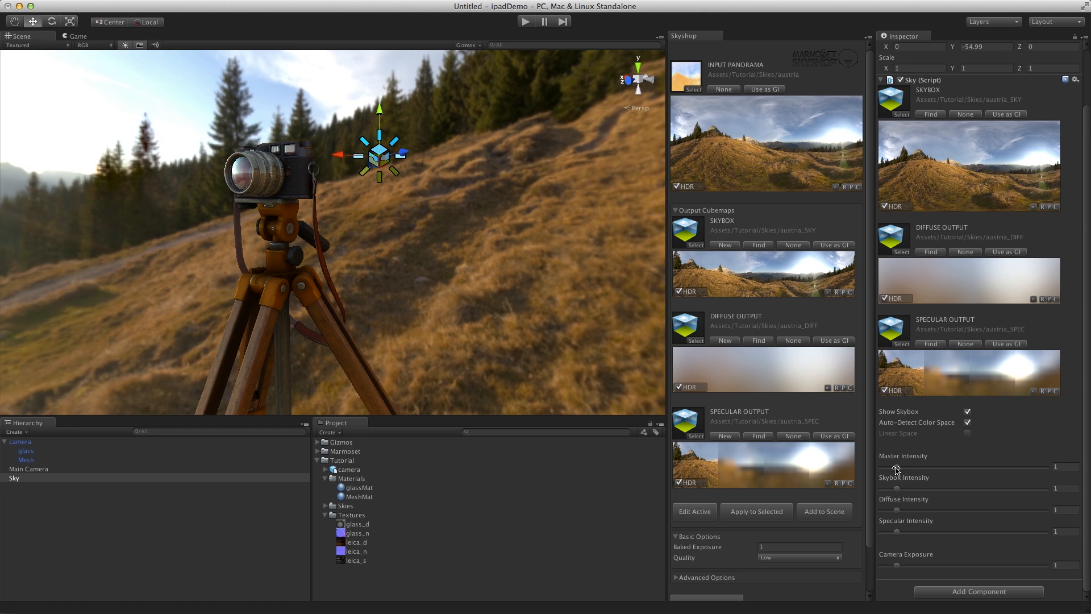
Try higher master and skybox intensities on the Sky object and return both to 1.
{"action": "left_click_drag", "start_coordinate": [896, 468], "coordinate": [994, 491]}
{"action": "left_click_drag", "start_coordinate": [445, 209], "coordinate": [486, 284], "text": "alt"}
{"action": "left_click_drag", "start_coordinate": [993, 491], "coordinate": [894, 492]}
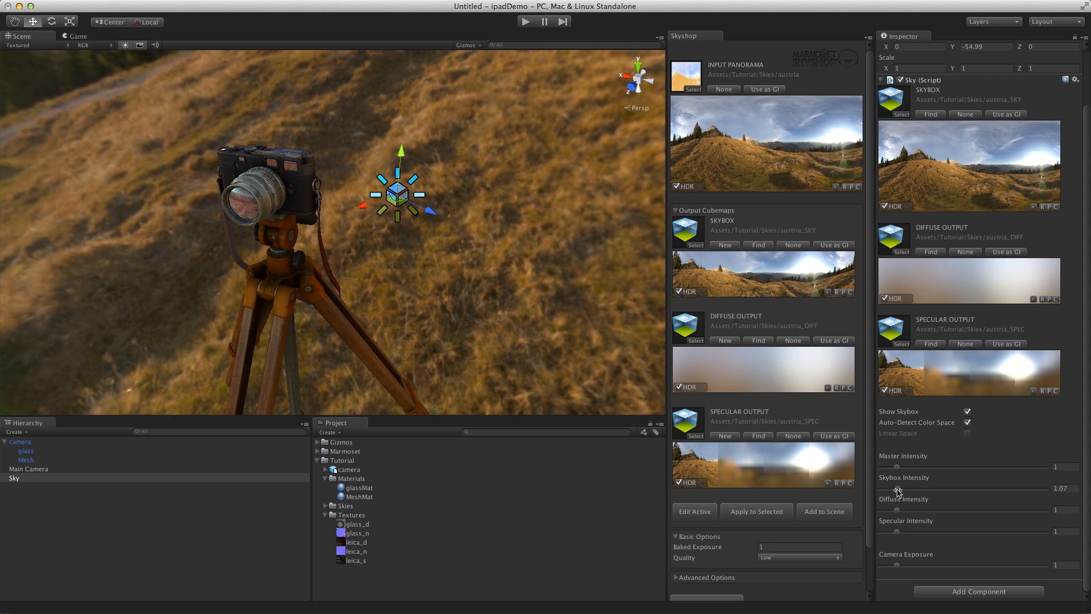
{"action": "left_click_drag", "start_coordinate": [506, 293], "coordinate": [372, 242], "text": "alt"}
Try a camera exposure of about 2.23 on the Sky object, view the scene, and reset it to 1.
{"action": "mouse_move", "coordinate": [897, 568]}
{"action": "left_mouse_down"}
{"action": "mouse_move", "coordinate": [1005, 567]}
{"action": "mouse_move", "coordinate": [898, 569]}
{"action": "mouse_move", "coordinate": [917, 569]}
{"action": "left_mouse_up"}
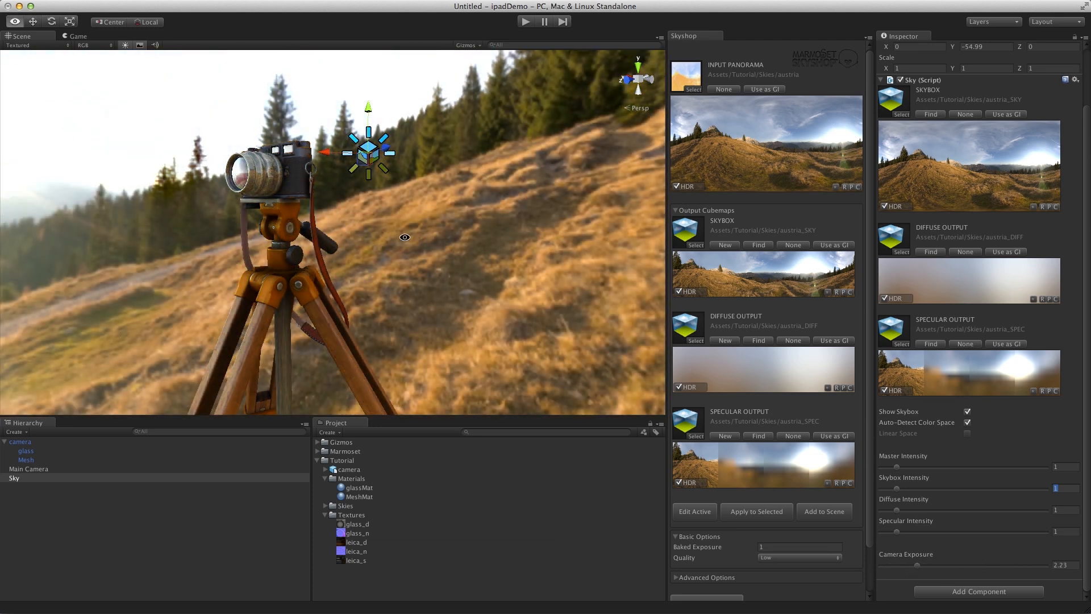
{"action": "left_click_drag", "start_coordinate": [405, 237], "coordinate": [414, 261], "text": "alt"}
{"action": "left_click_drag", "start_coordinate": [347, 225], "coordinate": [306, 274], "text": "alt"}
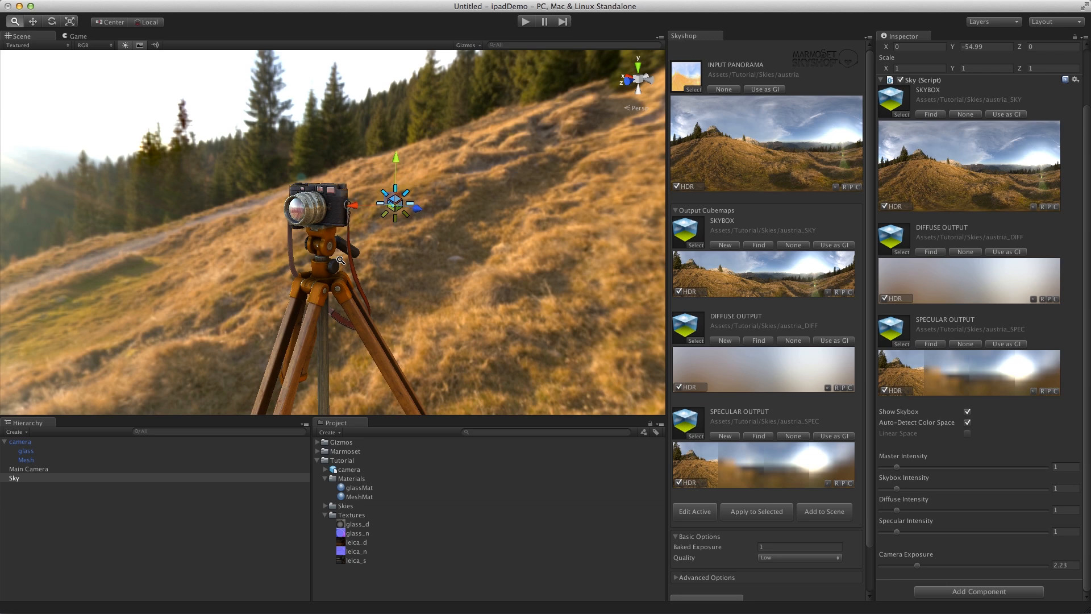
{"action": "left_click_drag", "start_coordinate": [344, 226], "coordinate": [367, 270], "text": "alt"}
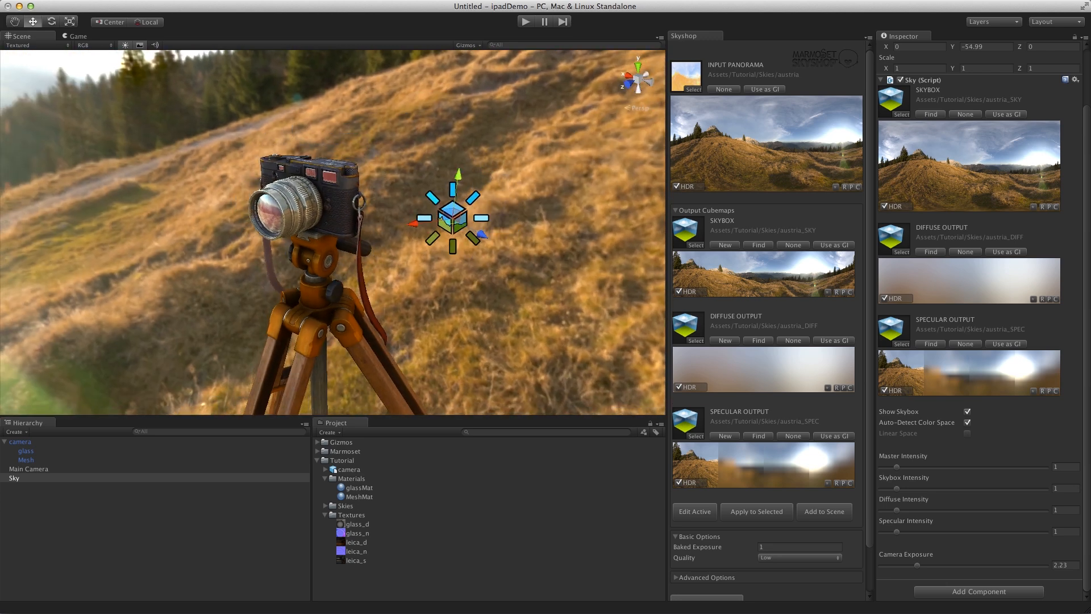
{"action": "type", "text": "1"}
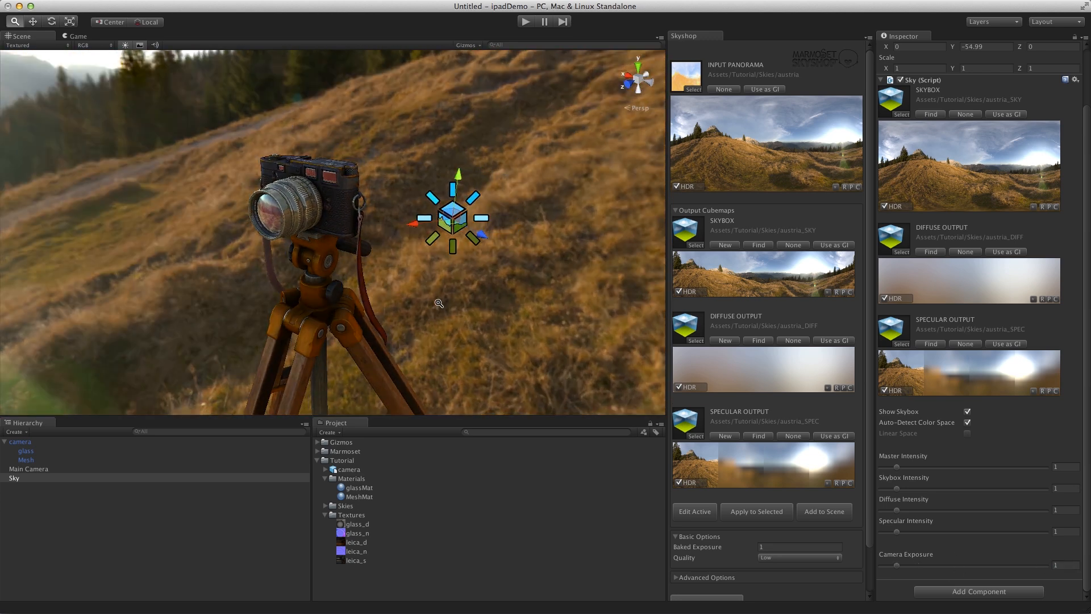
{"action": "left_click_drag", "start_coordinate": [424, 265], "coordinate": [419, 232], "text": "alt"}
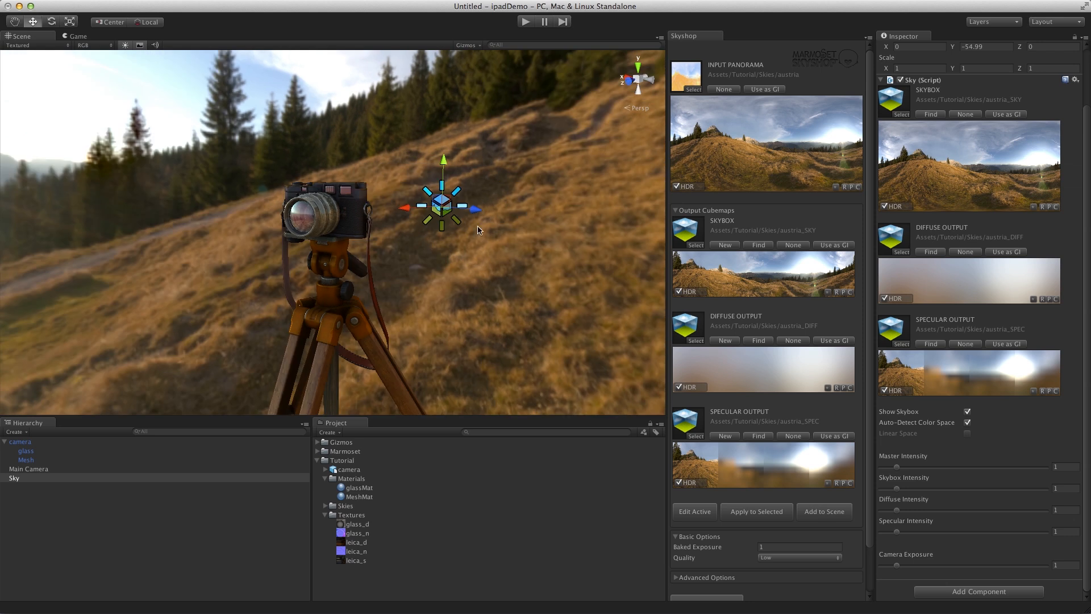
Rotate the Sky object about its Y axis to try different lighting directions, ending at a Y rotation of 0.
{"action": "scroll", "coordinate": [997, 133], "scroll_direction": "up", "scroll_amount": 3}
{"action": "left_click_drag", "start_coordinate": [953, 114], "coordinate": [705, 145]}
{"action": "left_click_drag", "start_coordinate": [392, 295], "coordinate": [255, 233], "text": "alt"}
{"action": "scroll", "coordinate": [430, 315], "scroll_direction": "up", "scroll_amount": 8, "text": "alt"}
{"action": "left_click_drag", "start_coordinate": [583, 197], "coordinate": [952, 229], "text": "alt"}
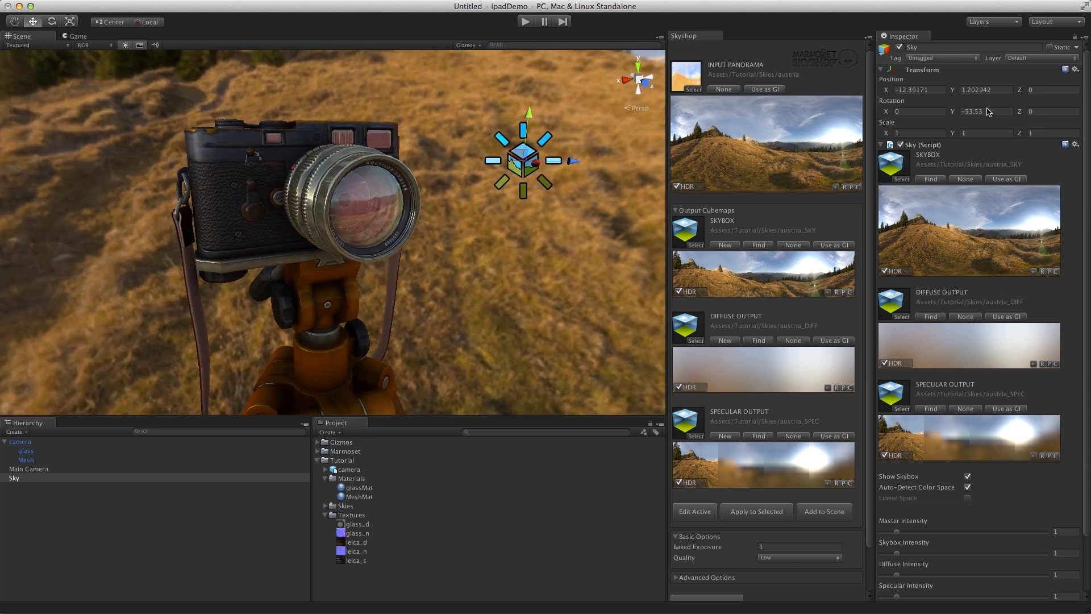
{"action": "left_click_drag", "start_coordinate": [951, 114], "coordinate": [3, 158]}
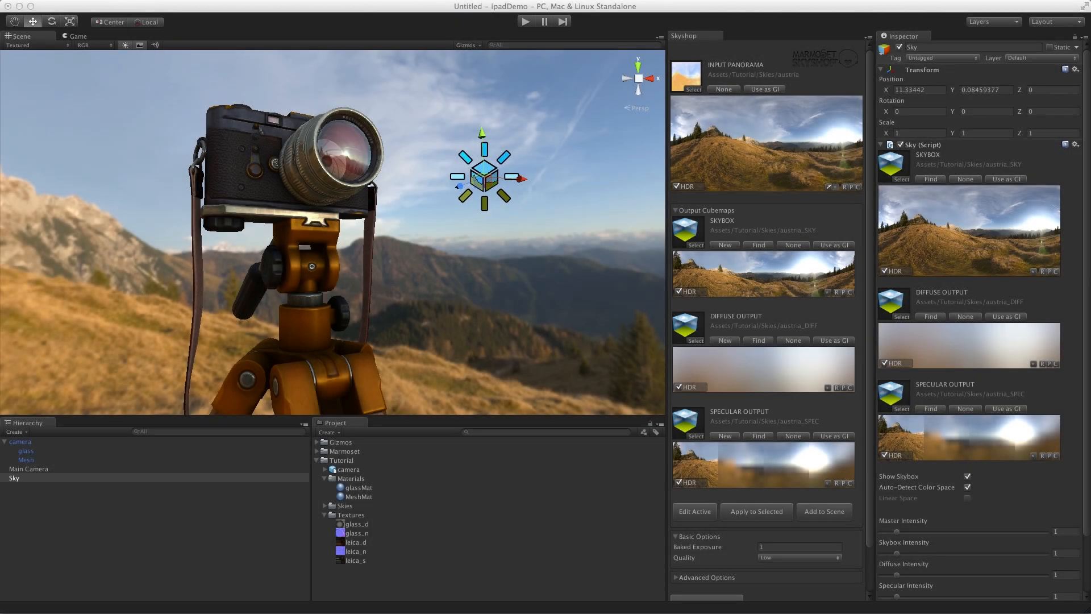
Add a directional light to the scene and move its gizmo clear of the camera model, in front of the lens.
{"action": "left_click", "coordinate": [397, 175]}
{"action": "left_click_drag", "start_coordinate": [532, 221], "coordinate": [255, 218], "text": "alt"}
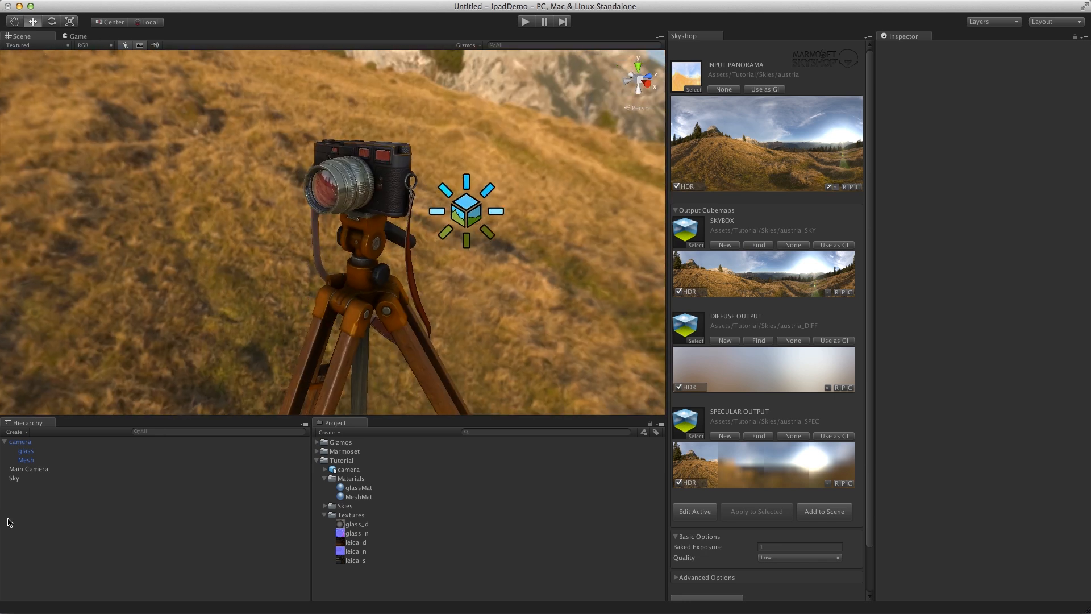
{"action": "left_click", "coordinate": [19, 433]}
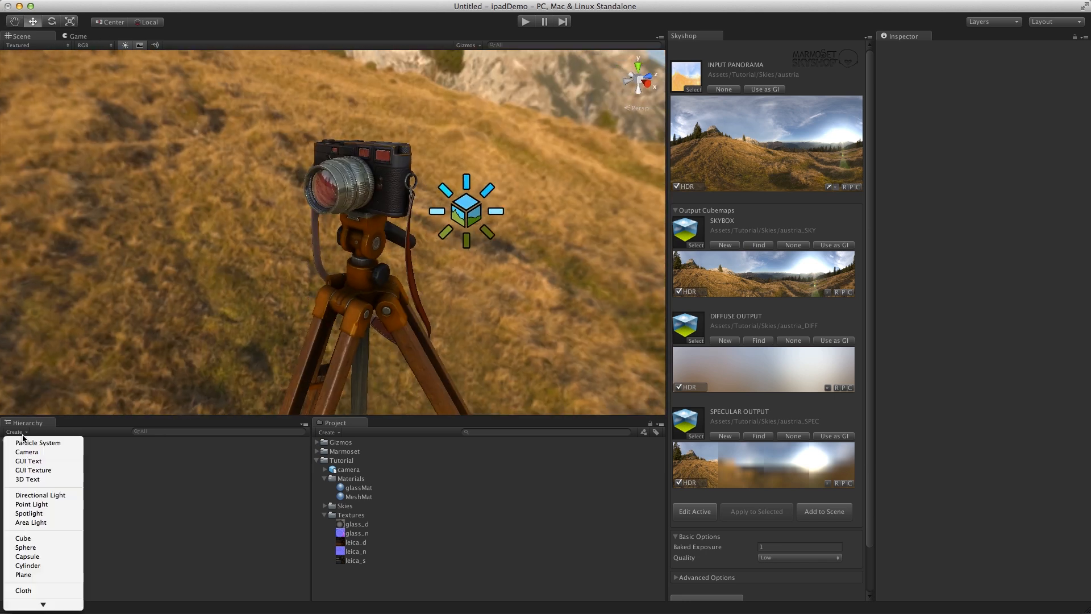
{"action": "left_click", "coordinate": [31, 495]}
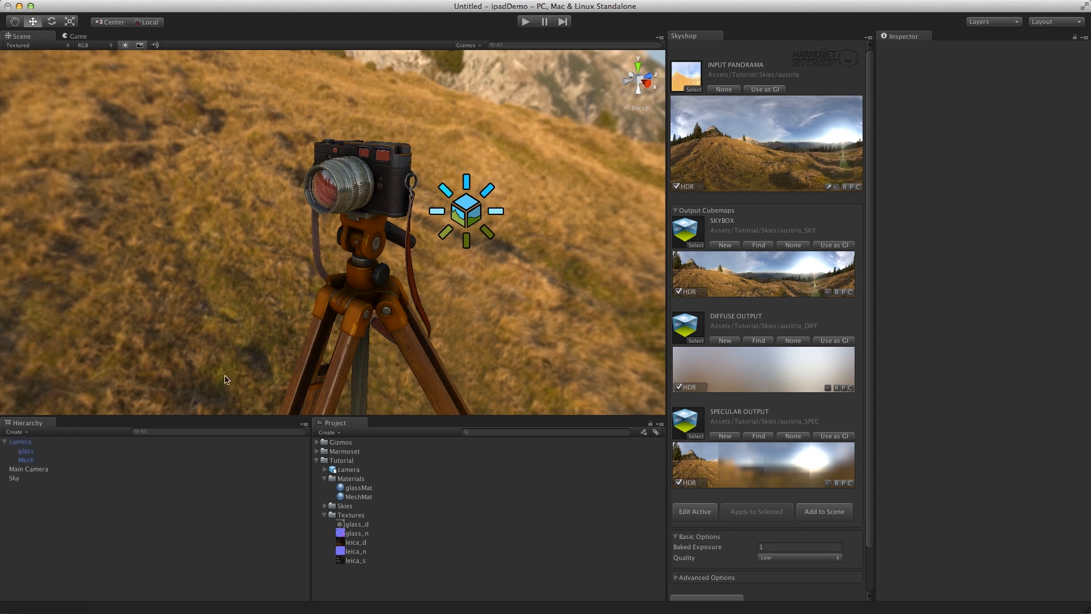
{"action": "left_click_drag", "start_coordinate": [341, 193], "coordinate": [509, 284], "text": "alt"}
{"action": "scroll", "coordinate": [483, 199], "scroll_direction": "up", "scroll_amount": 5}
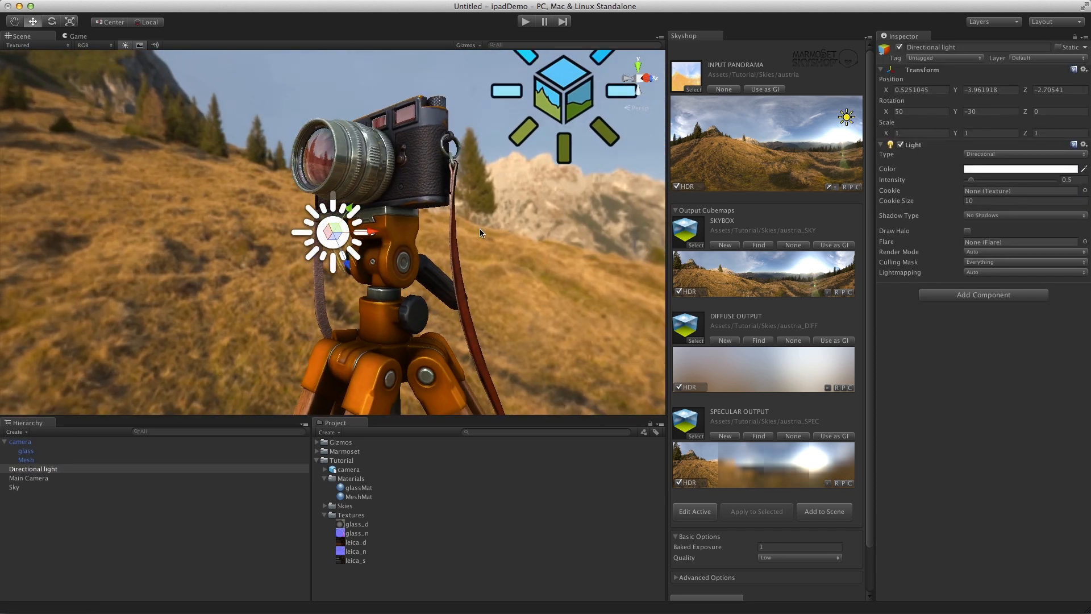
{"action": "left_click_drag", "start_coordinate": [339, 226], "coordinate": [227, 215]}
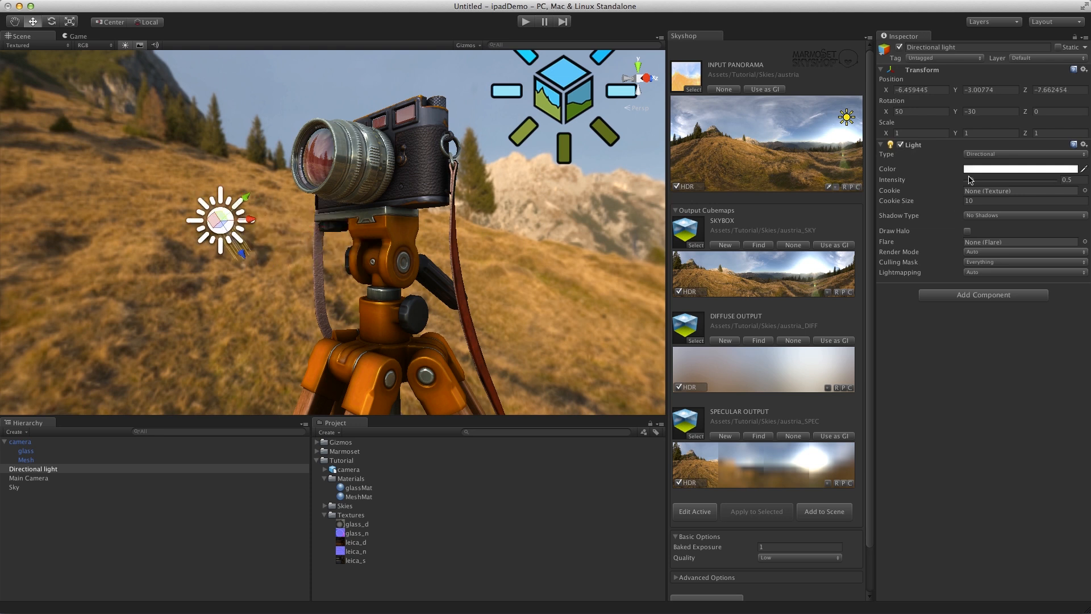
Set the directional light's intensity to about 4.25 and its shadow type to Soft Shadows.
{"action": "left_click_drag", "start_coordinate": [971, 182], "coordinate": [1013, 177]}
{"action": "left_click", "coordinate": [980, 215]}
{"action": "left_click", "coordinate": [994, 234]}
{"action": "left_click_drag", "start_coordinate": [364, 233], "coordinate": [237, 196], "text": "alt"}
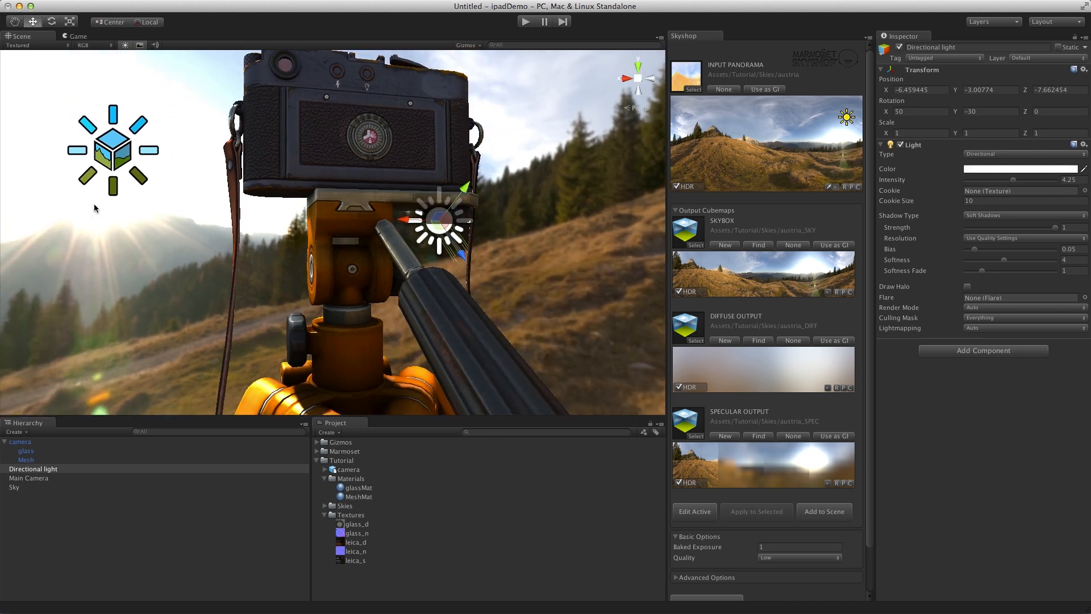
Move the directional light to the other side of the camera, below the sky gizmo, at about X 13, Y -6, Z -0.57.
{"action": "left_click_drag", "start_coordinate": [92, 207], "coordinate": [340, 233], "text": "alt"}
{"action": "right_click_drag", "start_coordinate": [339, 233], "coordinate": [321, 236], "text": "alt"}
{"action": "left_click_drag", "start_coordinate": [321, 236], "coordinate": [434, 223], "text": "alt"}
{"action": "left_click_drag", "start_coordinate": [222, 250], "coordinate": [476, 248]}
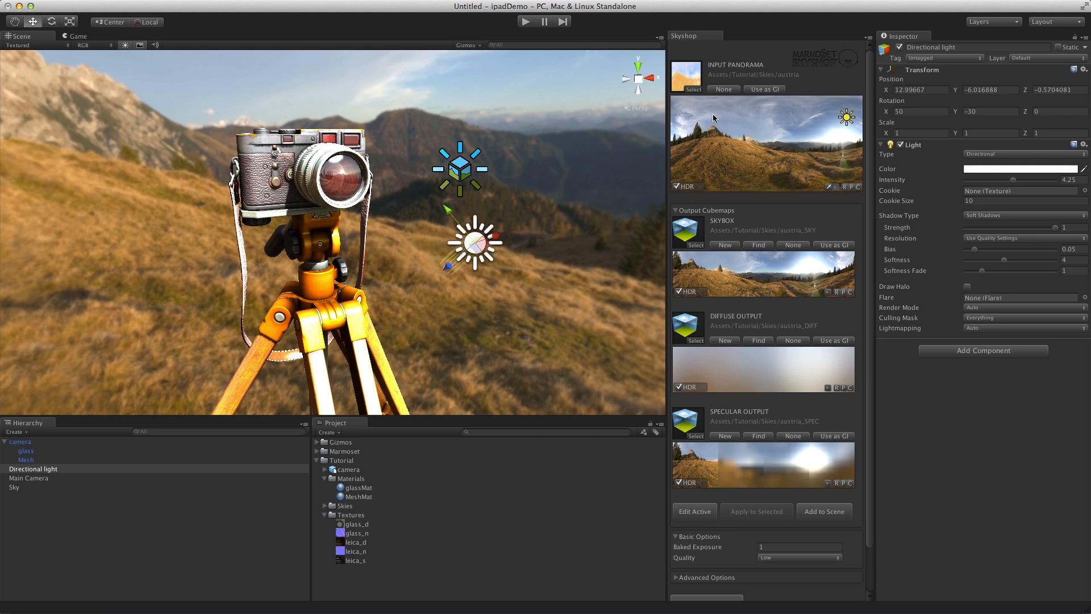
Rotate the directional light to X 20.1 and Y -38.9 to match the panorama's sun, and lower its intensity to about 2.02.
{"action": "left_click_drag", "start_coordinate": [666, 115], "coordinate": [621, 116]}
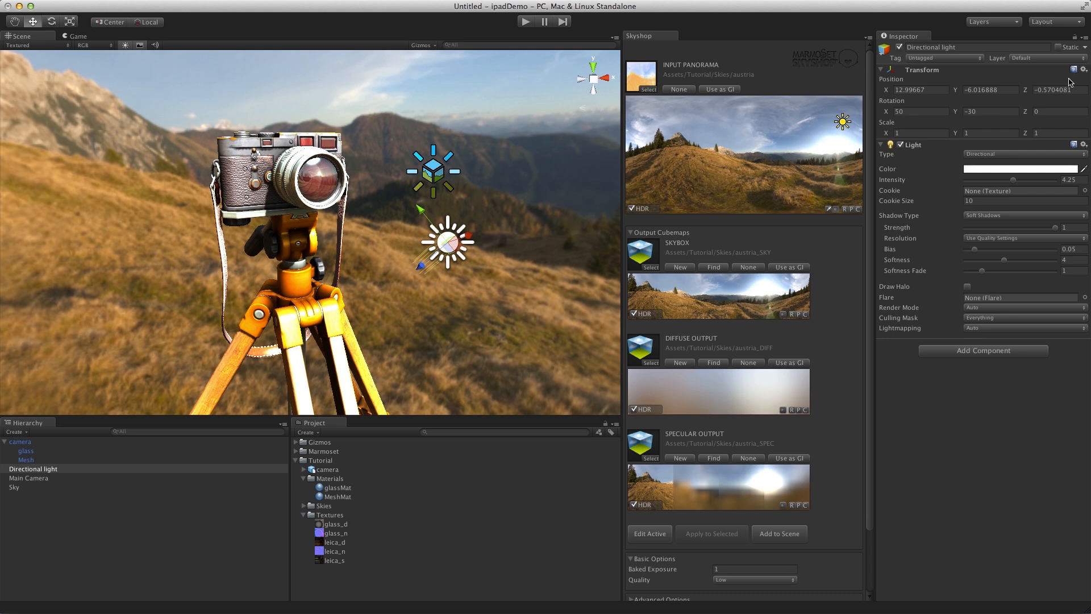
{"action": "mouse_move", "coordinate": [957, 116]}
{"action": "left_mouse_down"}
{"action": "mouse_move", "coordinate": [853, 143]}
{"action": "mouse_move", "coordinate": [911, 123]}
{"action": "mouse_move", "coordinate": [739, 110]}
{"action": "mouse_move", "coordinate": [824, 107]}
{"action": "left_mouse_up"}
{"action": "left_click_drag", "start_coordinate": [957, 113], "coordinate": [972, 112]}
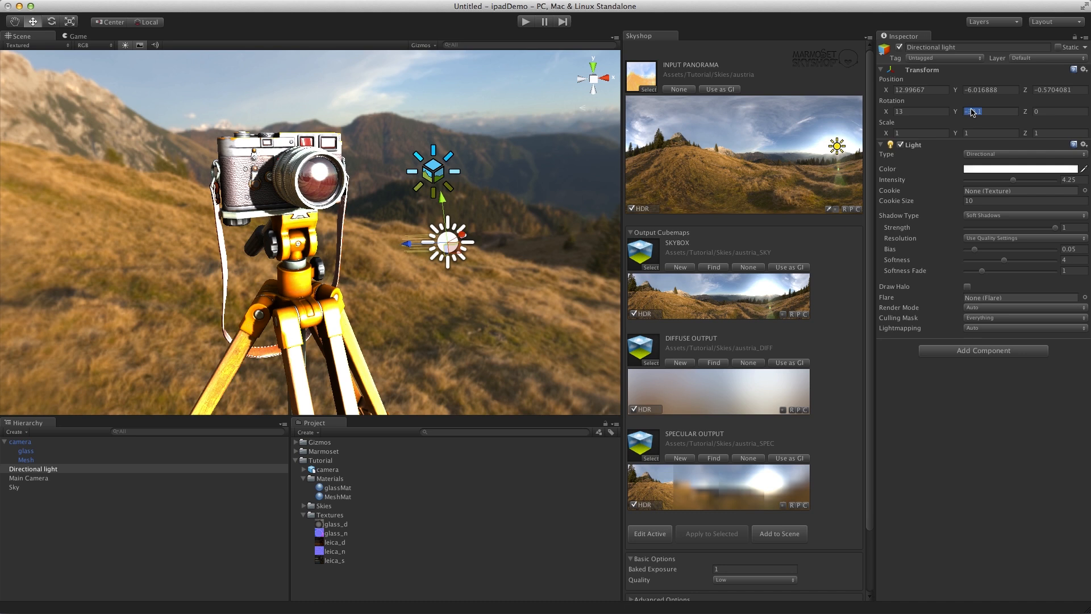
{"action": "left_click_drag", "start_coordinate": [891, 112], "coordinate": [921, 112]}
{"action": "mouse_move", "coordinate": [430, 207]}
{"action": "left_mouse_down", "text": "alt"}
{"action": "mouse_move", "coordinate": [330, 216]}
{"action": "mouse_move", "coordinate": [209, 170]}
{"action": "mouse_move", "coordinate": [138, 202]}
{"action": "mouse_move", "coordinate": [341, 183]}
{"action": "mouse_move", "coordinate": [399, 190]}
{"action": "mouse_move", "coordinate": [284, 236]}
{"action": "left_mouse_up", "text": "alt"}
{"action": "left_click_drag", "start_coordinate": [1012, 179], "coordinate": [989, 180]}
{"action": "left_click_drag", "start_coordinate": [407, 221], "coordinate": [437, 199], "text": "alt"}
Try a Y rotation of -27.2 on the Sky object, compare it with the directional light, and reset it to 0.
{"action": "left_click", "coordinate": [452, 181]}
{"action": "left_click_drag", "start_coordinate": [950, 117], "coordinate": [1088, 131]}
{"action": "mouse_move", "coordinate": [763, 131]}
{"action": "left_mouse_down"}
{"action": "mouse_move", "coordinate": [670, 133]}
{"action": "mouse_move", "coordinate": [759, 136]}
{"action": "left_mouse_up"}
{"action": "left_click_drag", "start_coordinate": [441, 184], "coordinate": [769, 216], "text": "alt"}
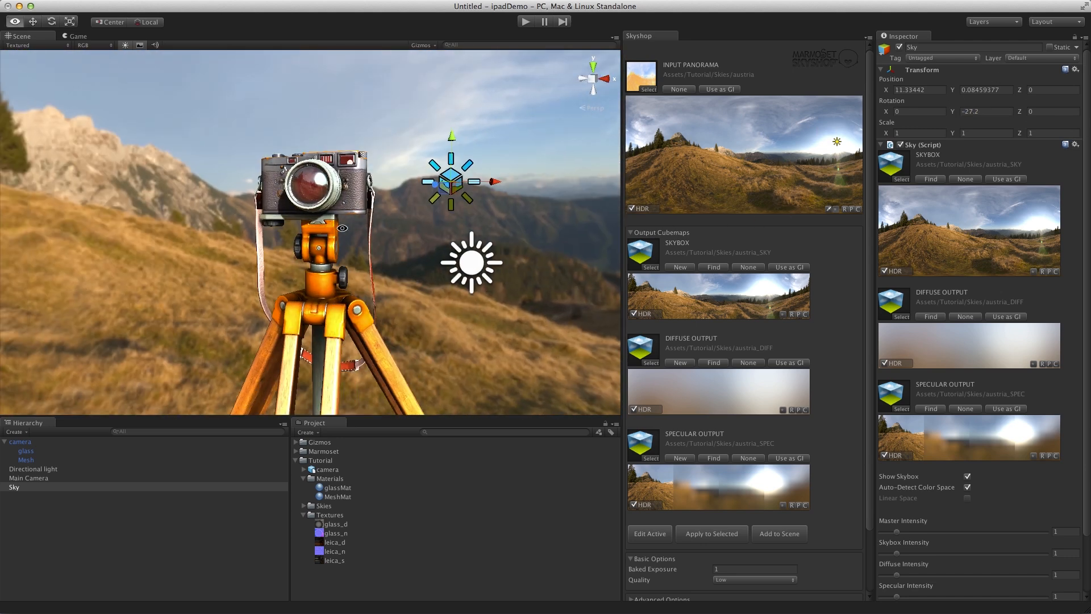
{"action": "left_click", "coordinate": [486, 267]}
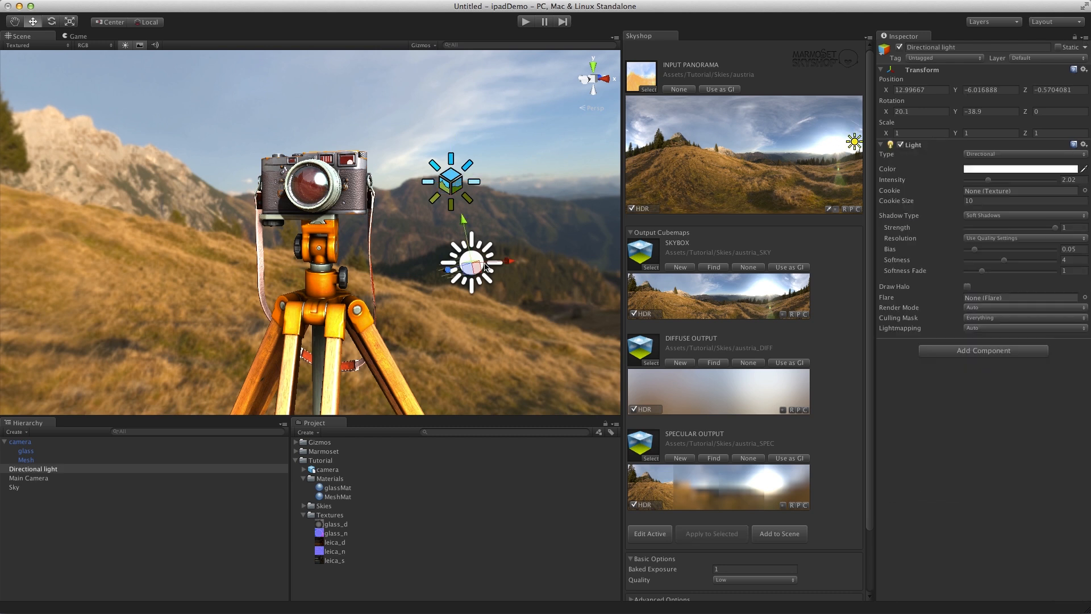
{"action": "left_click", "coordinate": [426, 190]}
{"action": "left_click", "coordinate": [990, 110]}
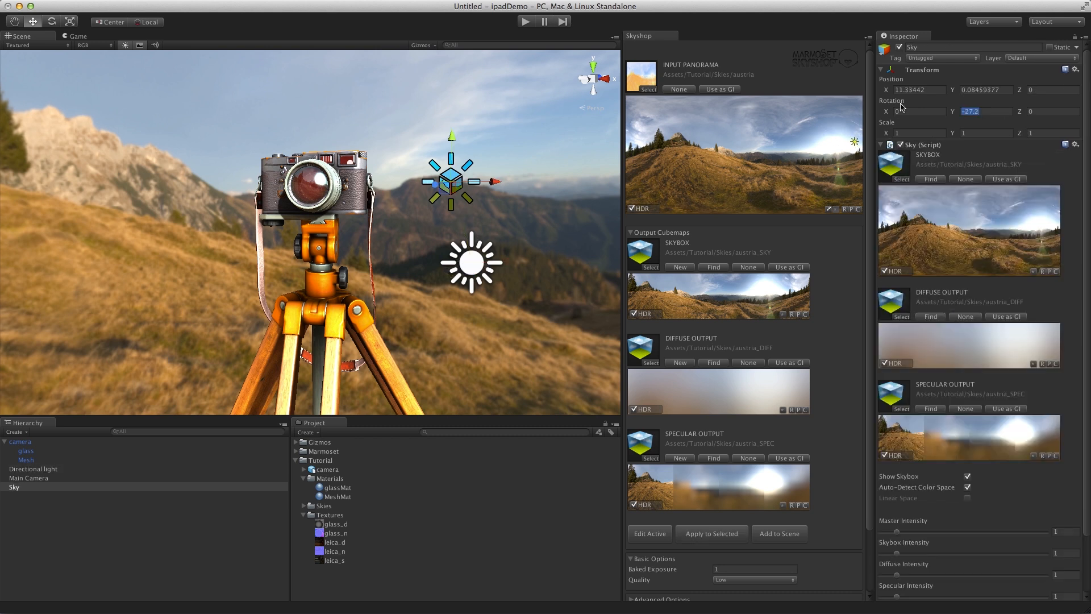
{"action": "type", "text": "0"}
Make the directional light a child of the Sky object and rotate the sky together with it to about 0.07 in Y.
{"action": "left_click", "coordinate": [476, 264]}
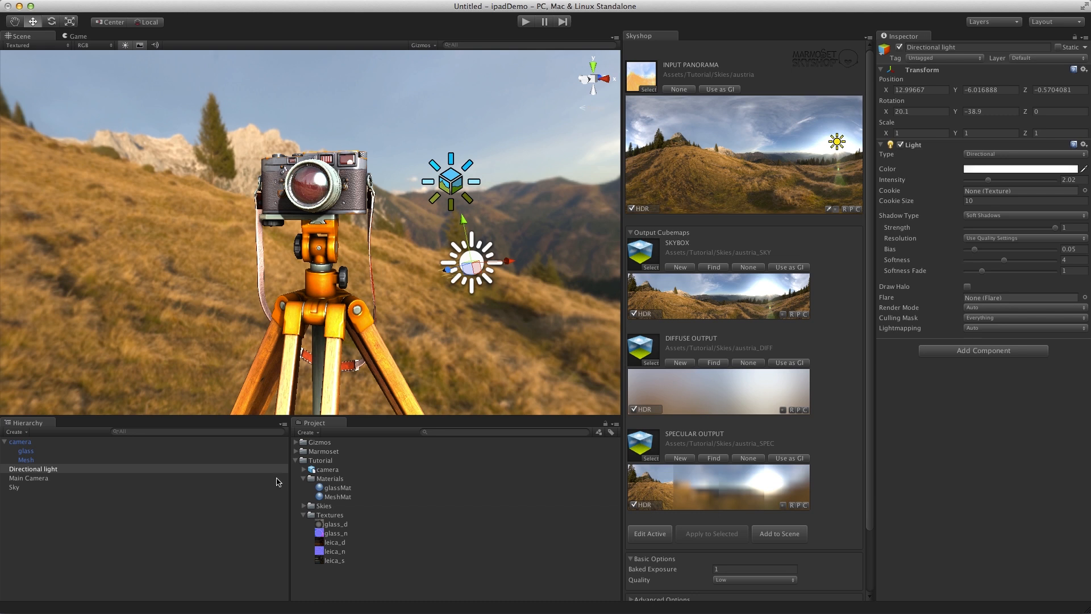
{"action": "left_click_drag", "start_coordinate": [24, 469], "coordinate": [17, 488]}
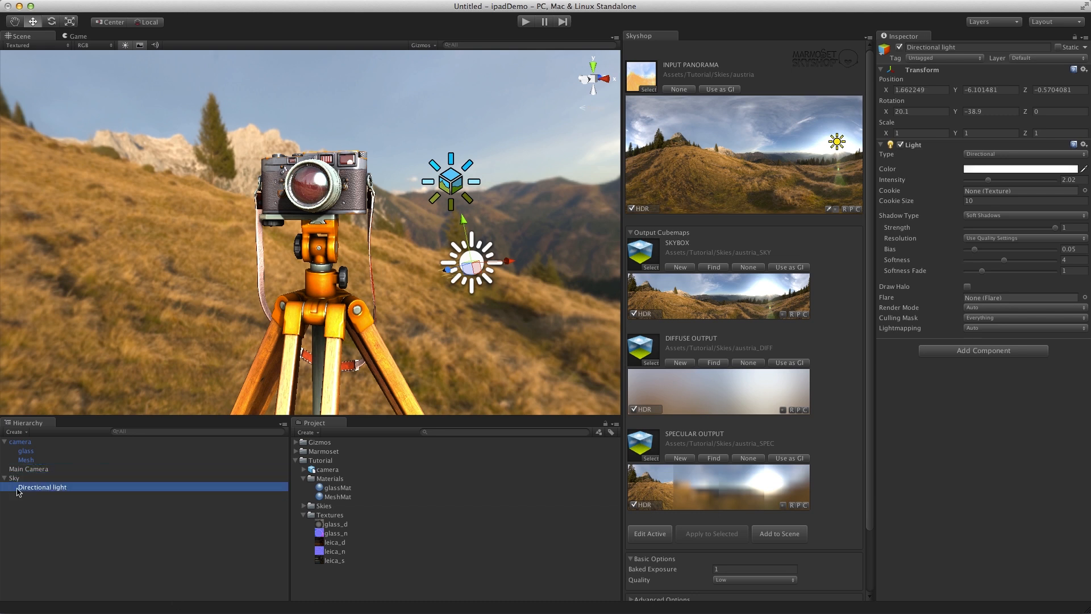
{"action": "left_click", "coordinate": [450, 183]}
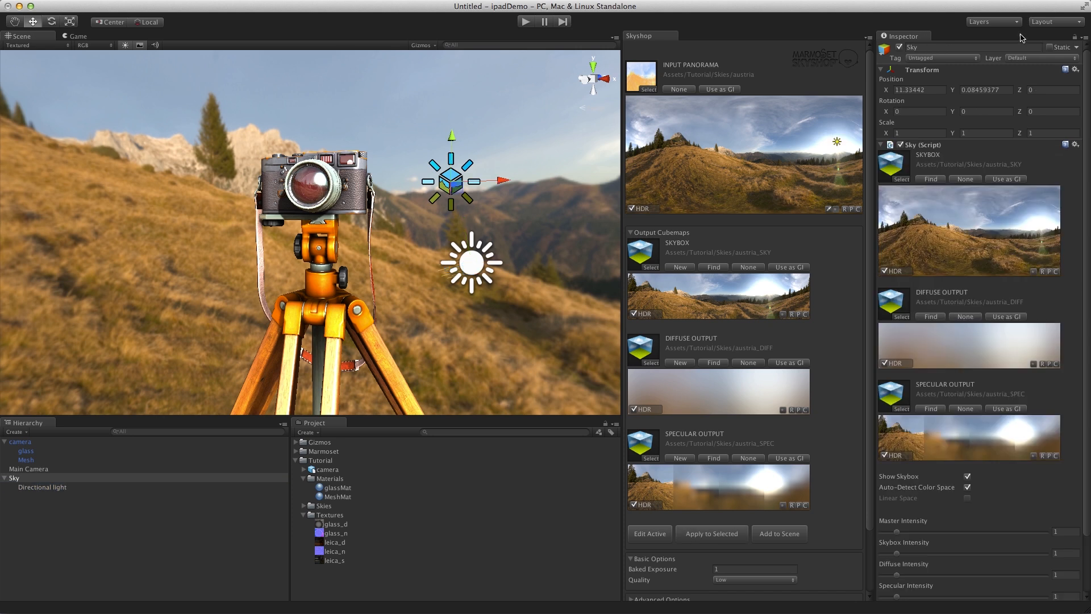
{"action": "mouse_move", "coordinate": [957, 112]}
{"action": "left_mouse_down"}
{"action": "mouse_move", "coordinate": [1088, 117]}
{"action": "mouse_move", "coordinate": [841, 117]}
{"action": "mouse_move", "coordinate": [969, 117]}
{"action": "mouse_move", "coordinate": [957, 116]}
{"action": "left_mouse_up"}
{"action": "left_click_drag", "start_coordinate": [181, 233], "coordinate": [283, 232], "text": "alt"}
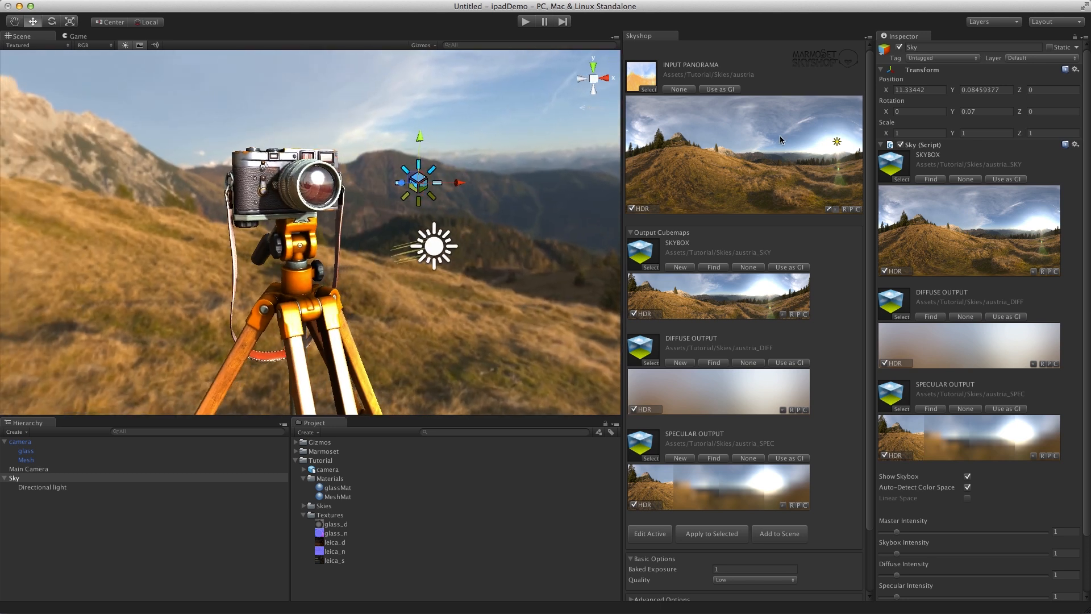
Tint the directional light a pale warm yellow, about H 49, S 74 and V 255, to match the panorama's sun.
{"action": "left_click_drag", "start_coordinate": [628, 160], "coordinate": [674, 158]}
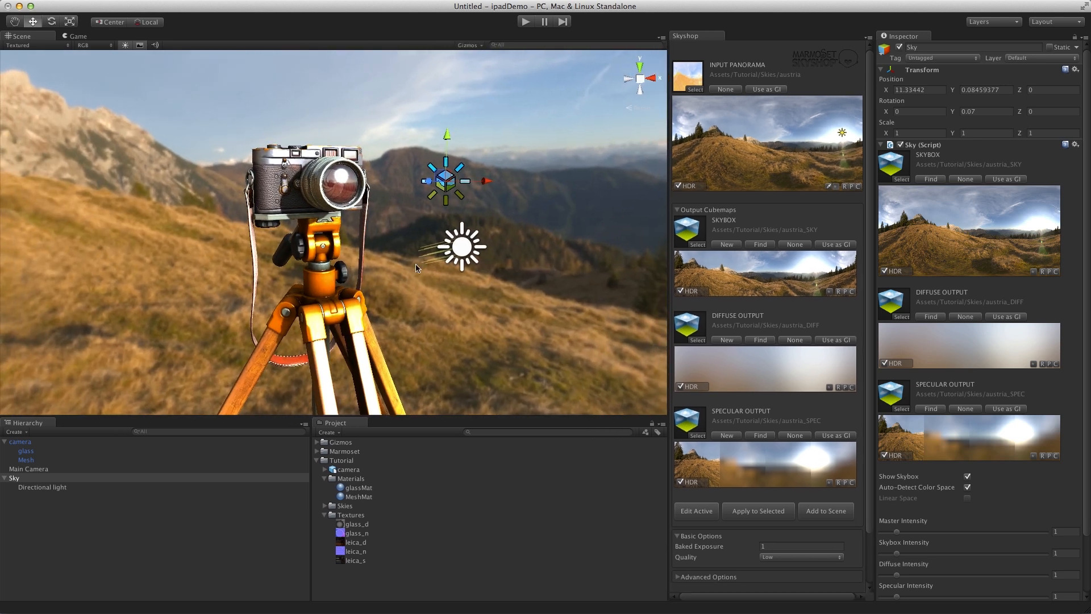
{"action": "left_click", "coordinate": [481, 247]}
{"action": "left_click", "coordinate": [1008, 169]}
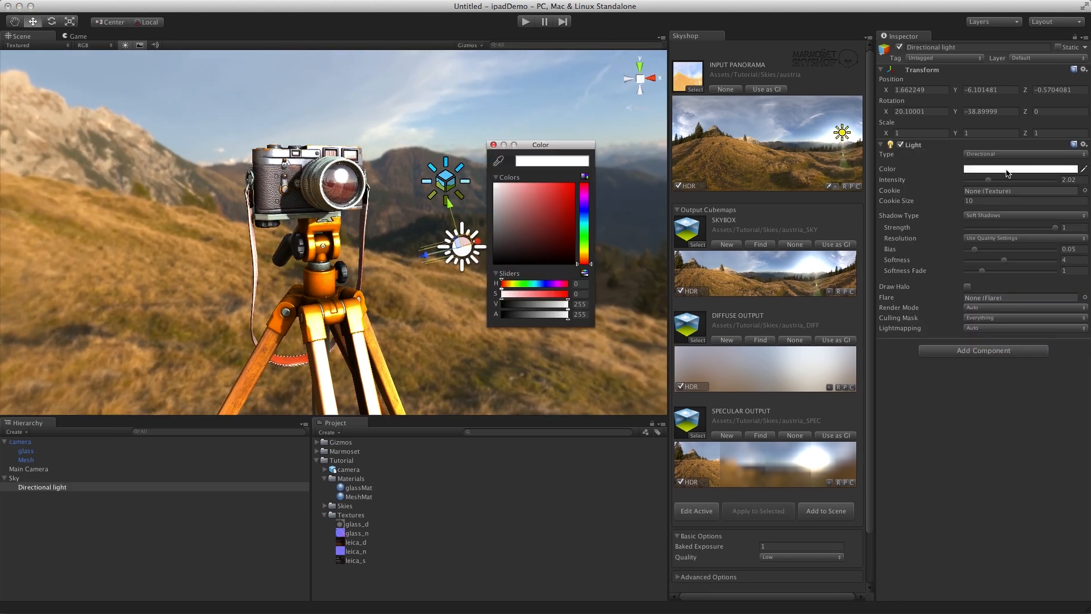
{"action": "left_click", "coordinate": [584, 251]}
{"action": "left_click_drag", "start_coordinate": [540, 219], "coordinate": [549, 202]}
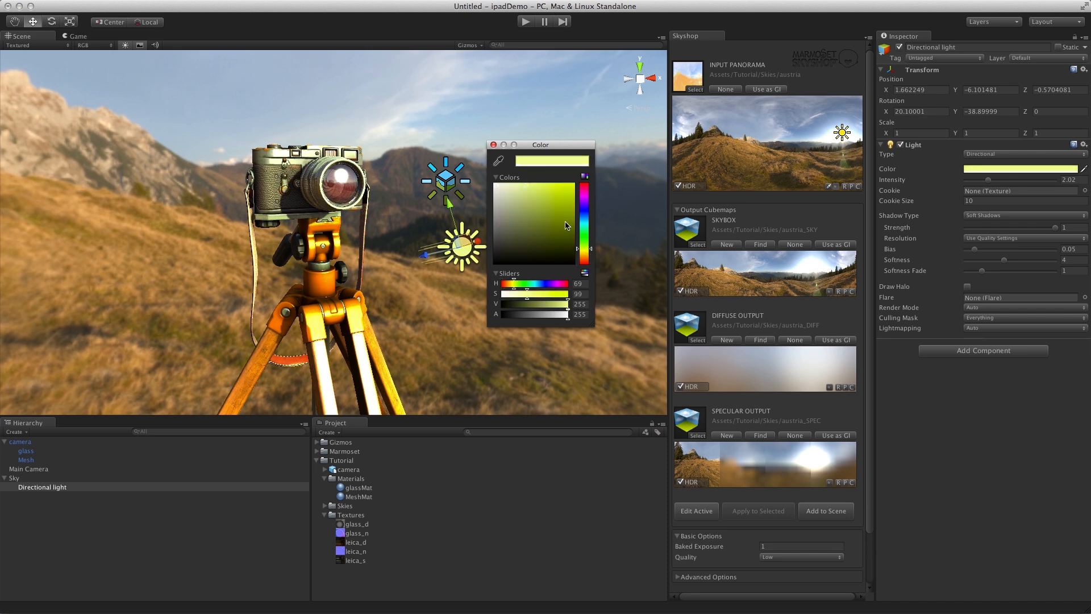
{"action": "left_click_drag", "start_coordinate": [584, 250], "coordinate": [584, 253]}
{"action": "left_click_drag", "start_coordinate": [530, 199], "coordinate": [517, 180]}
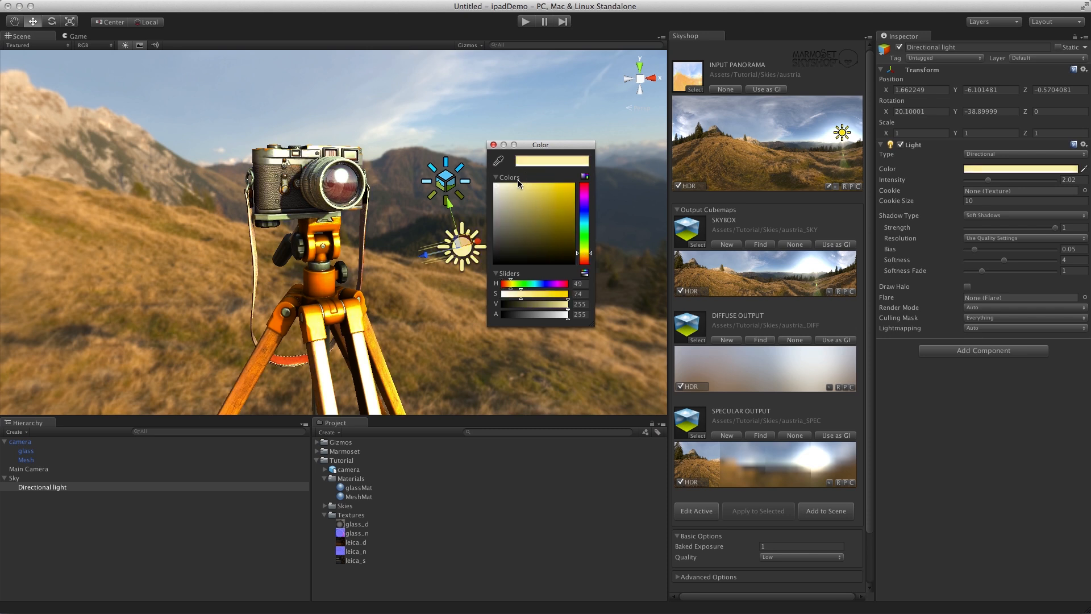
{"action": "left_click", "coordinate": [433, 105]}
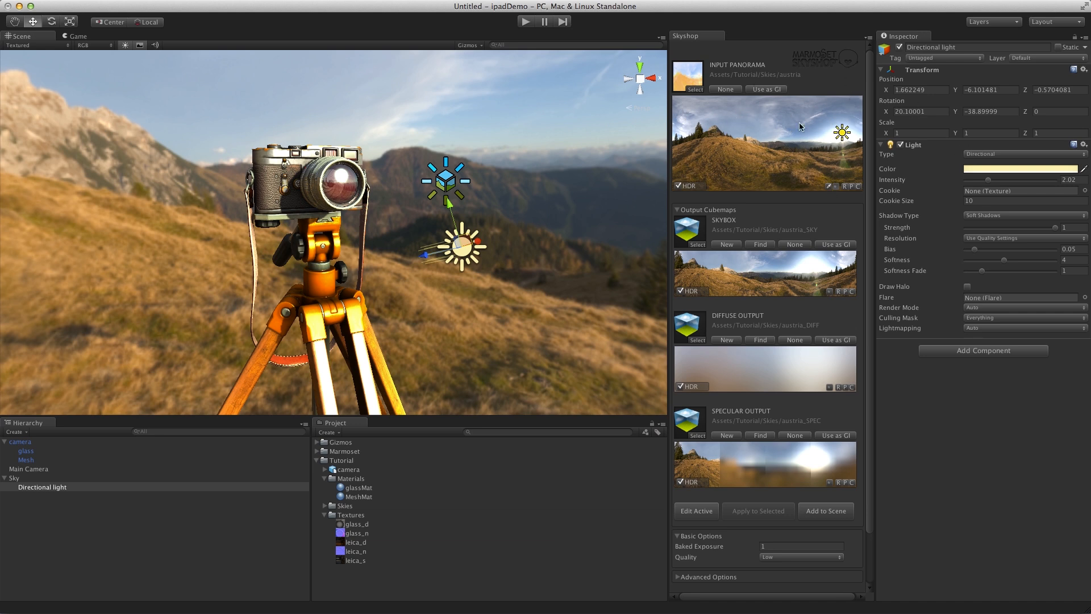
Try lowering the directional light's intensity to about 1.16 and the Sky object's master intensity to about 0.18.
{"action": "left_click_drag", "start_coordinate": [364, 174], "coordinate": [401, 269], "text": "alt"}
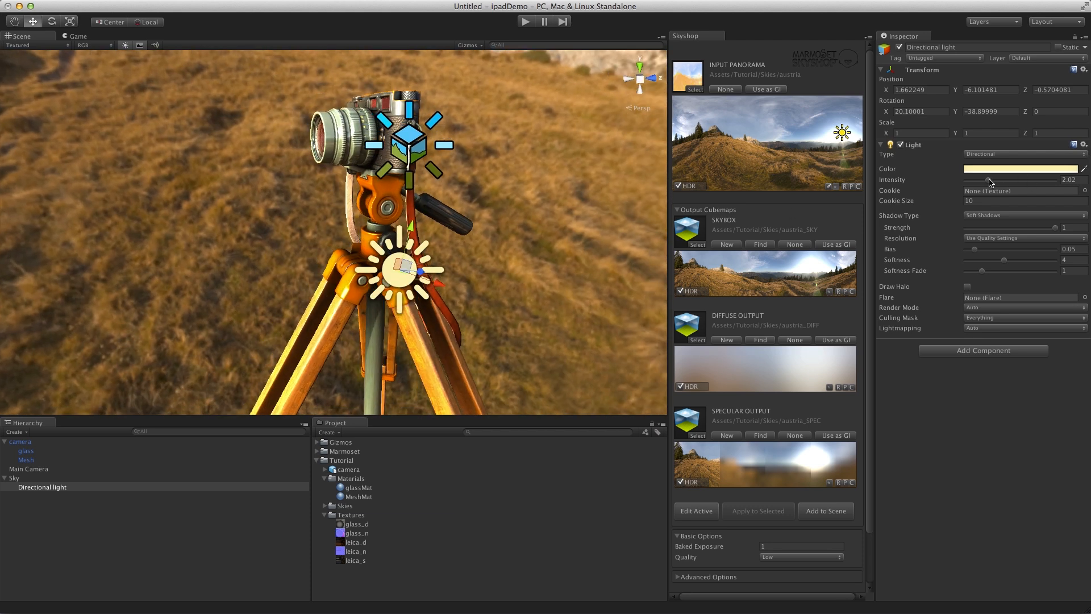
{"action": "mouse_move", "coordinate": [989, 181]}
{"action": "left_mouse_down"}
{"action": "mouse_move", "coordinate": [969, 183]}
{"action": "mouse_move", "coordinate": [978, 181]}
{"action": "left_mouse_up"}
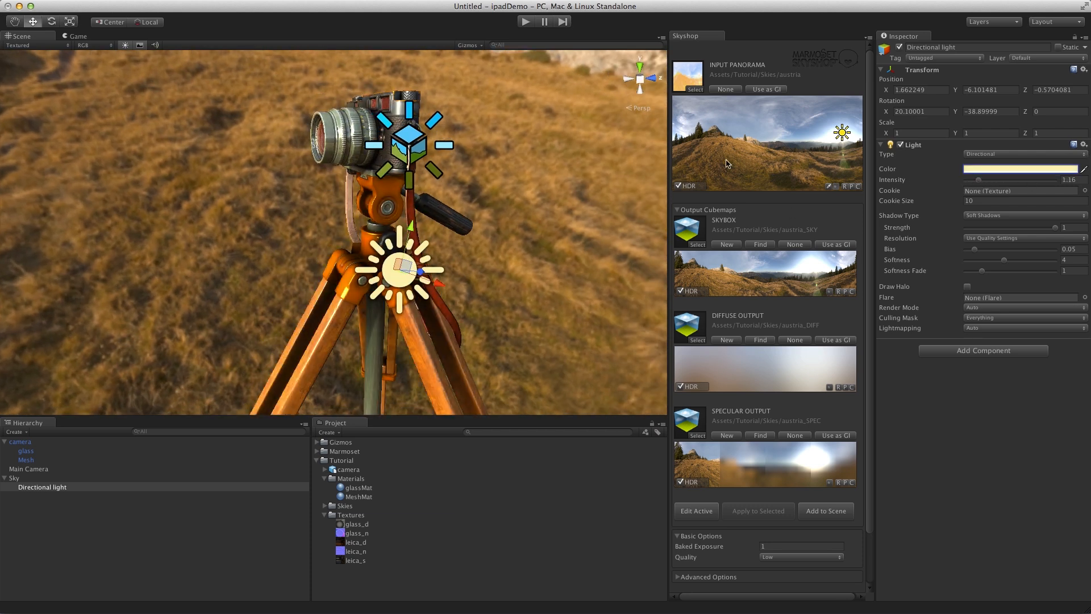
{"action": "left_click", "coordinate": [406, 147]}
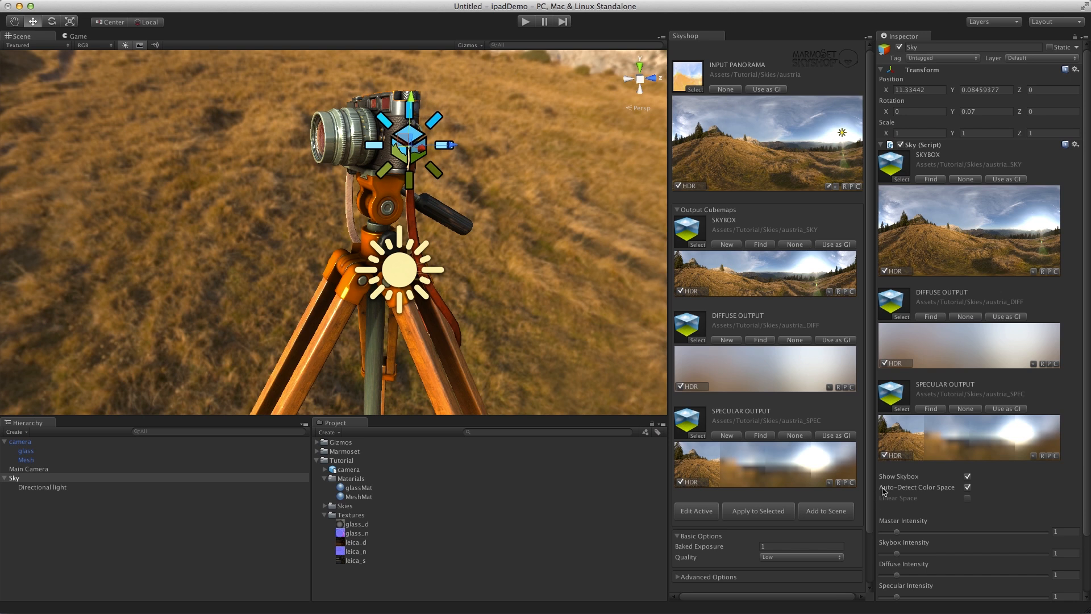
{"action": "scroll", "coordinate": [883, 491], "scroll_direction": "down", "scroll_amount": 3}
{"action": "left_click_drag", "start_coordinate": [897, 466], "coordinate": [883, 467]}
{"action": "left_click_drag", "start_coordinate": [372, 161], "coordinate": [331, 284], "text": "alt"}
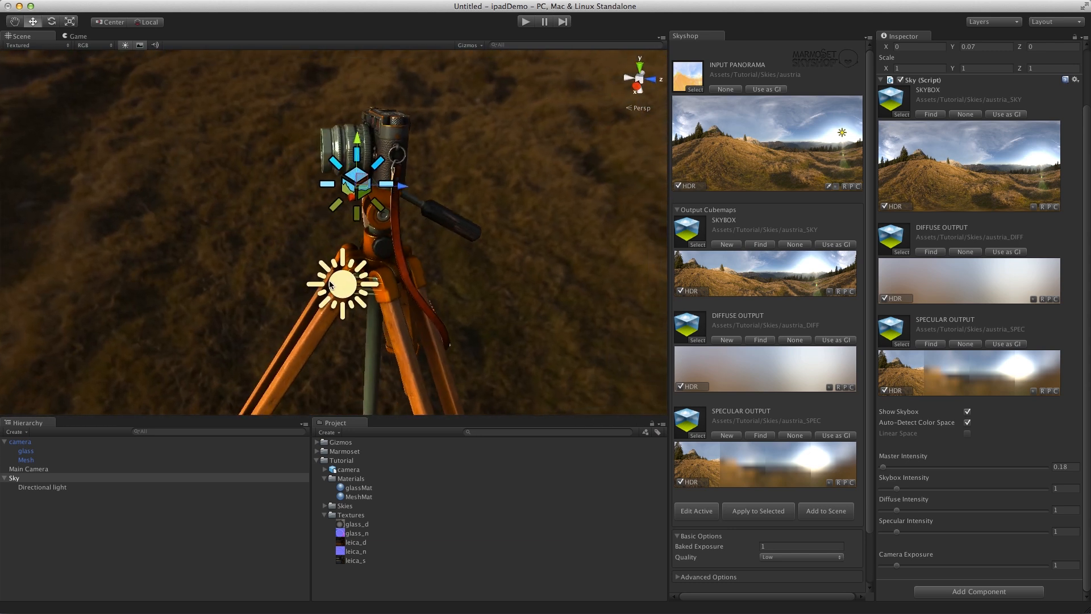
Set the directional light's intensity to about 1.82 and the Sky object's master intensity to about 0.82.
{"action": "left_click", "coordinate": [331, 284]}
{"action": "left_click_drag", "start_coordinate": [296, 199], "coordinate": [366, 279], "text": "alt"}
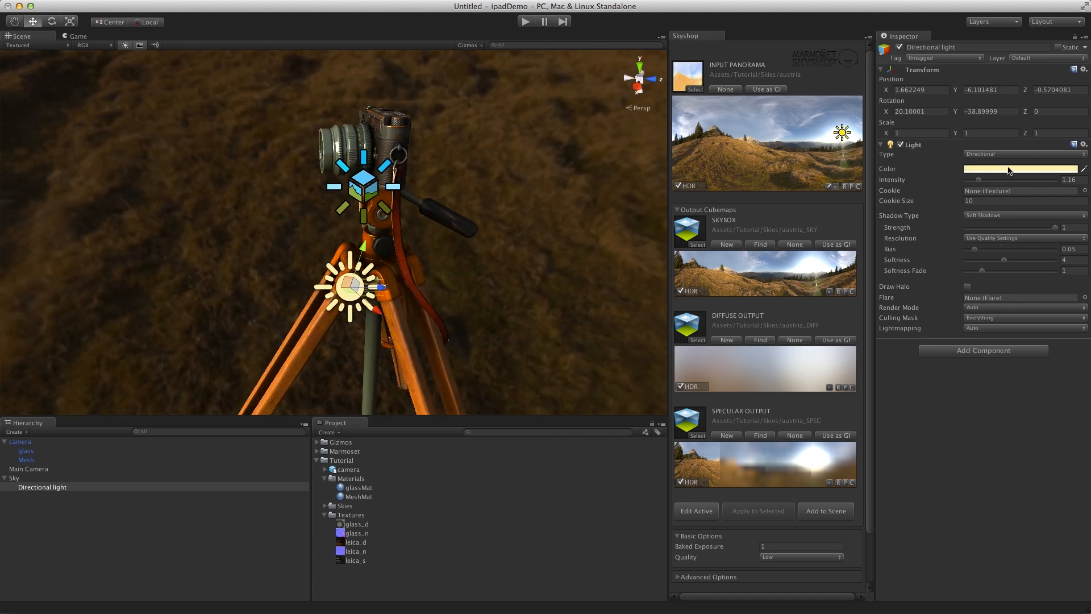
{"action": "left_click_drag", "start_coordinate": [980, 181], "coordinate": [986, 181]}
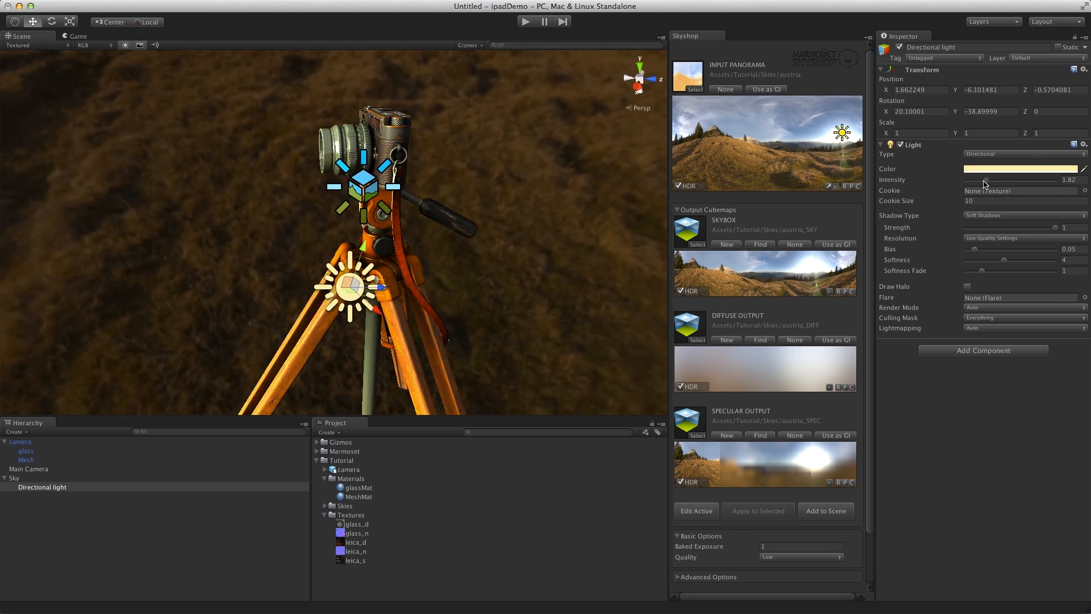
{"action": "left_click", "coordinate": [370, 195]}
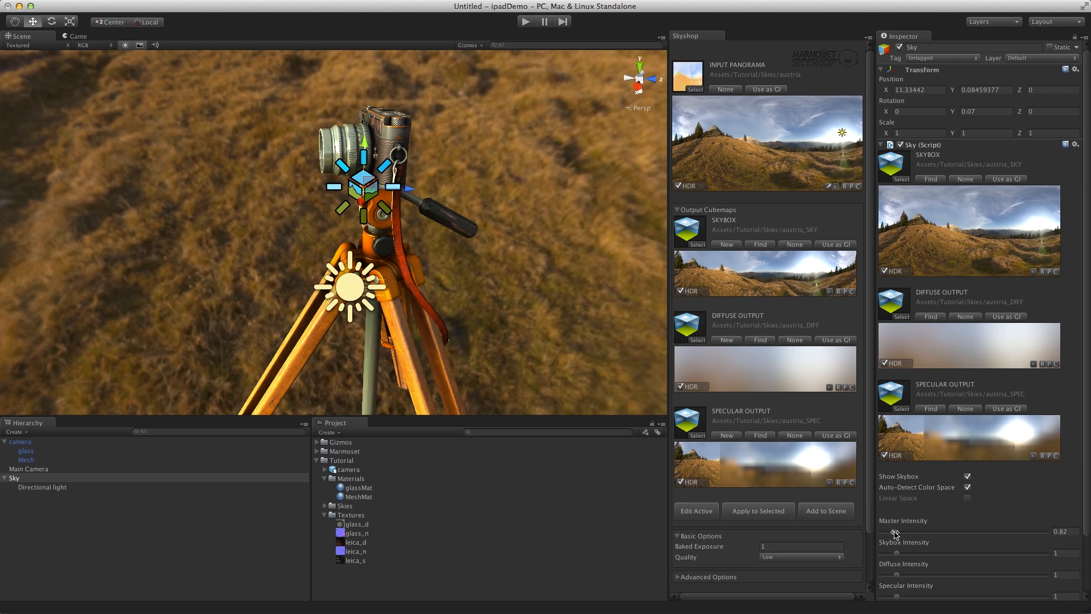
Test the Sky's camera exposure at about 0.04, raise it to about 0.76, and fine-tune the master intensity.
{"action": "scroll", "coordinate": [907, 463], "scroll_direction": "down", "scroll_amount": 3}
{"action": "scroll", "coordinate": [907, 463], "scroll_direction": "down", "scroll_amount": 2}
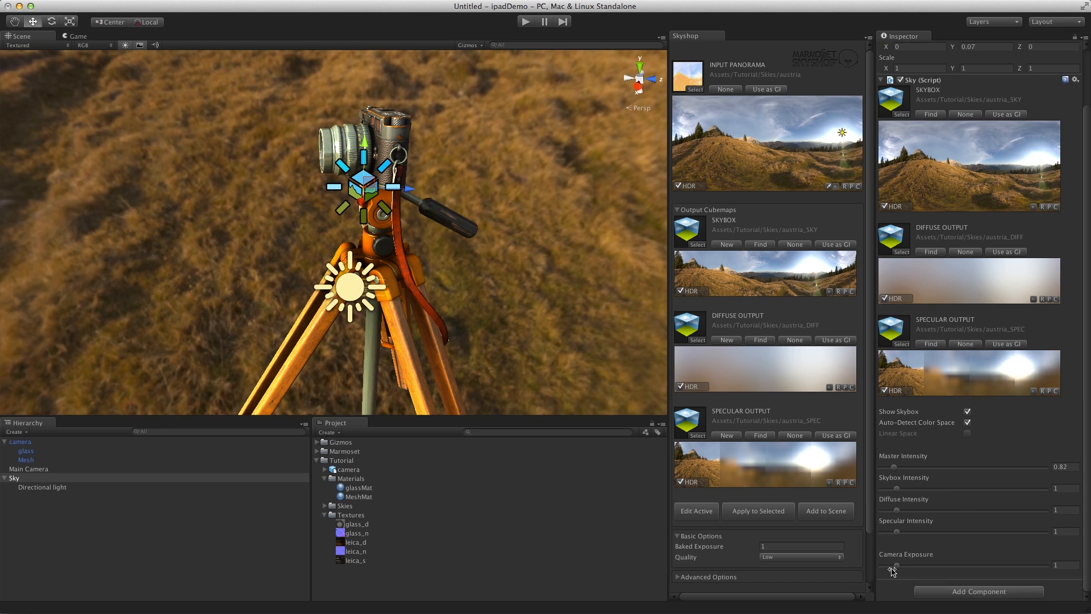
{"action": "mouse_move", "coordinate": [897, 566]}
{"action": "left_mouse_down"}
{"action": "mouse_move", "coordinate": [917, 566]}
{"action": "mouse_move", "coordinate": [881, 564]}
{"action": "left_mouse_up"}
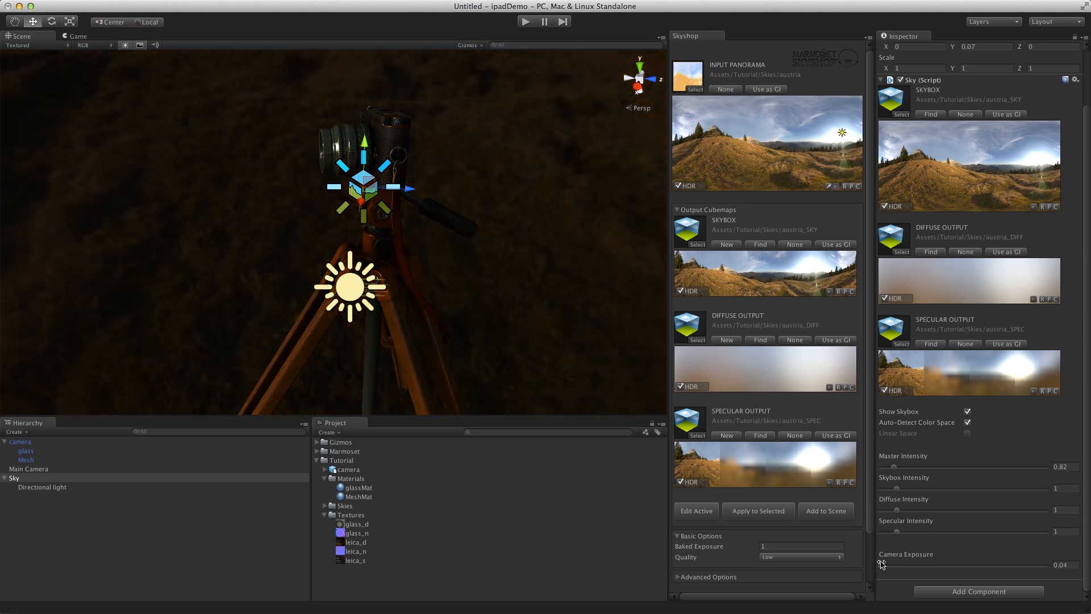
{"action": "left_click_drag", "start_coordinate": [419, 336], "coordinate": [318, 182], "text": "alt"}
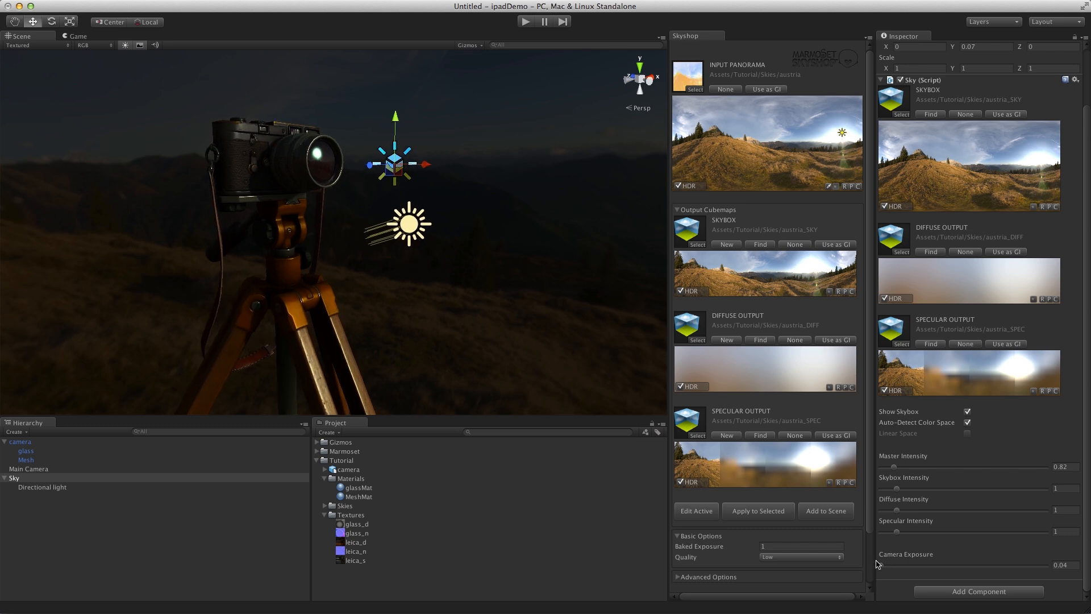
{"action": "mouse_move", "coordinate": [881, 568]}
{"action": "left_mouse_down"}
{"action": "mouse_move", "coordinate": [904, 567]}
{"action": "mouse_move", "coordinate": [892, 567]}
{"action": "left_mouse_up"}
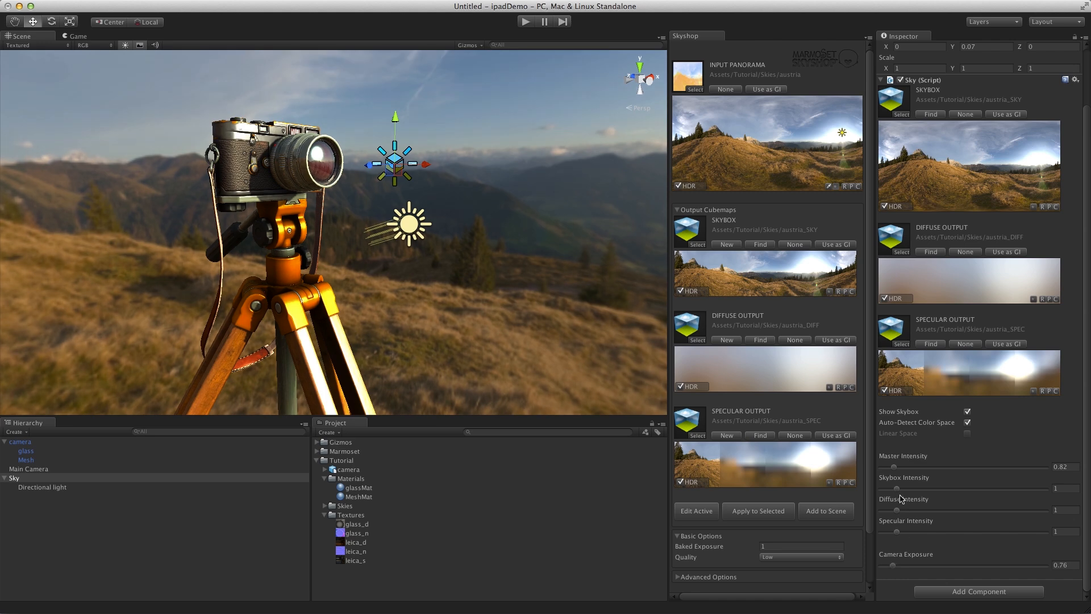
{"action": "mouse_move", "coordinate": [894, 466]}
{"action": "left_mouse_down"}
{"action": "mouse_move", "coordinate": [957, 463]}
{"action": "mouse_move", "coordinate": [868, 467]}
{"action": "mouse_move", "coordinate": [955, 465]}
{"action": "mouse_move", "coordinate": [868, 467]}
{"action": "mouse_move", "coordinate": [895, 468]}
{"action": "left_mouse_up"}
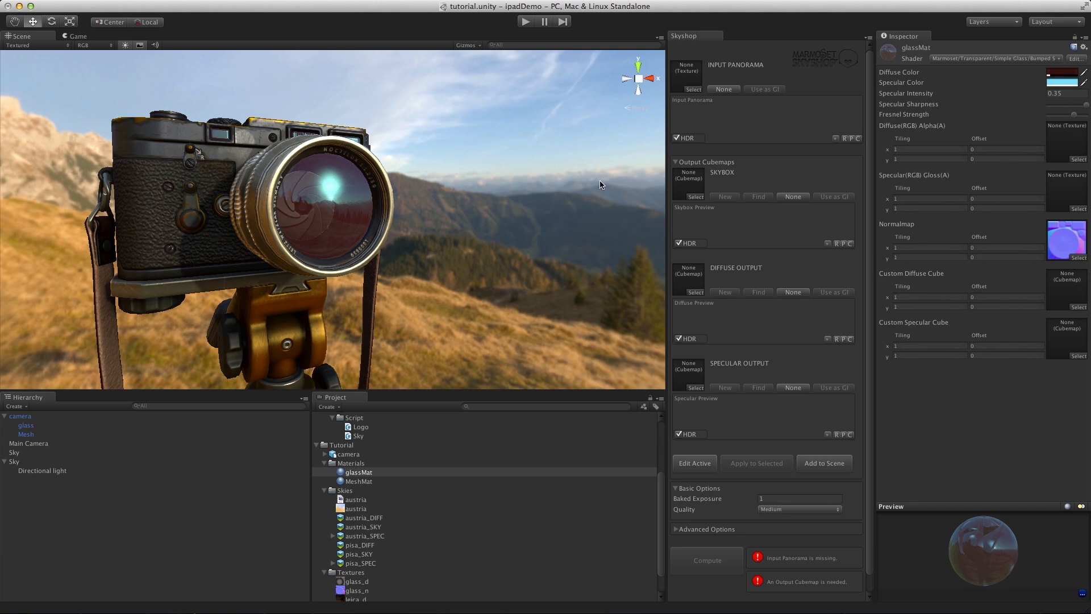
Try the Marmoset Transparent Bumped Specular IBL shader on glassMat and view the lens up close.
{"action": "left_click", "coordinate": [987, 59]}
{"action": "mouse_move", "coordinate": [966, 170]}
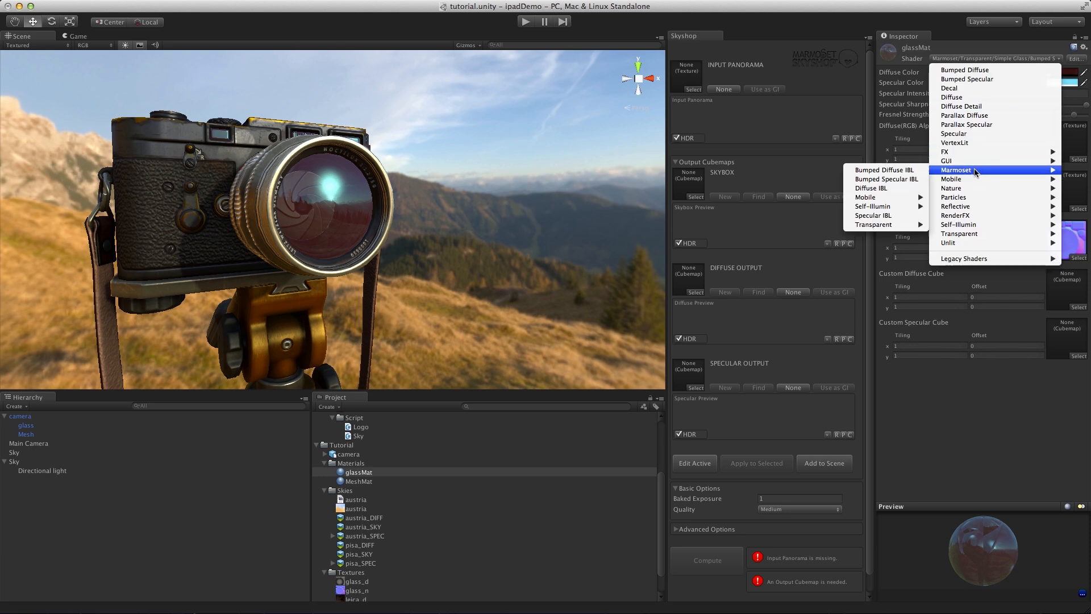
{"action": "mouse_move", "coordinate": [882, 225]}
{"action": "left_click", "coordinate": [801, 234]}
{"action": "left_click_drag", "start_coordinate": [520, 212], "coordinate": [476, 170], "text": "alt"}
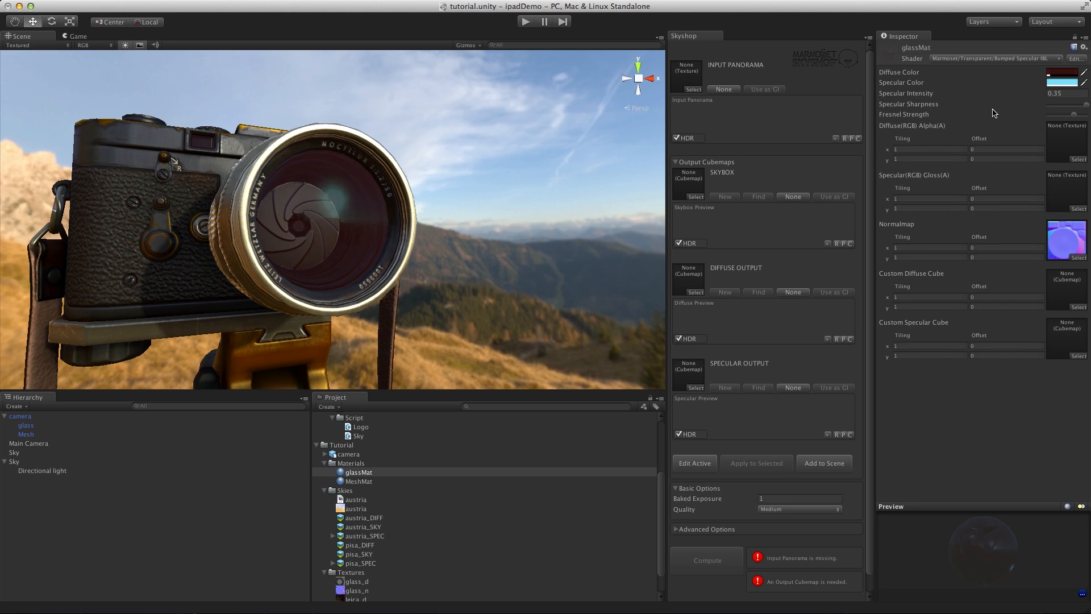
Adjust the alpha of glassMat's diffuse color to about 62 to test the lens opacity with this shader.
{"action": "left_click", "coordinate": [1061, 73]}
{"action": "mouse_move", "coordinate": [522, 314]}
{"action": "left_mouse_down"}
{"action": "mouse_move", "coordinate": [546, 314]}
{"action": "mouse_move", "coordinate": [501, 318]}
{"action": "mouse_move", "coordinate": [518, 317]}
{"action": "left_mouse_up"}
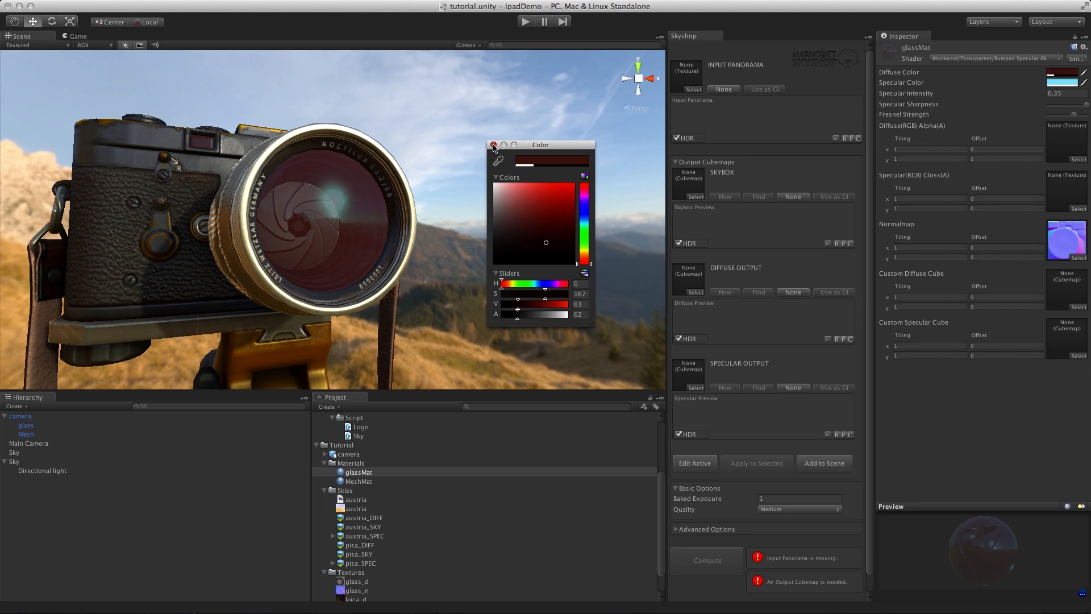
{"action": "left_click", "coordinate": [493, 145]}
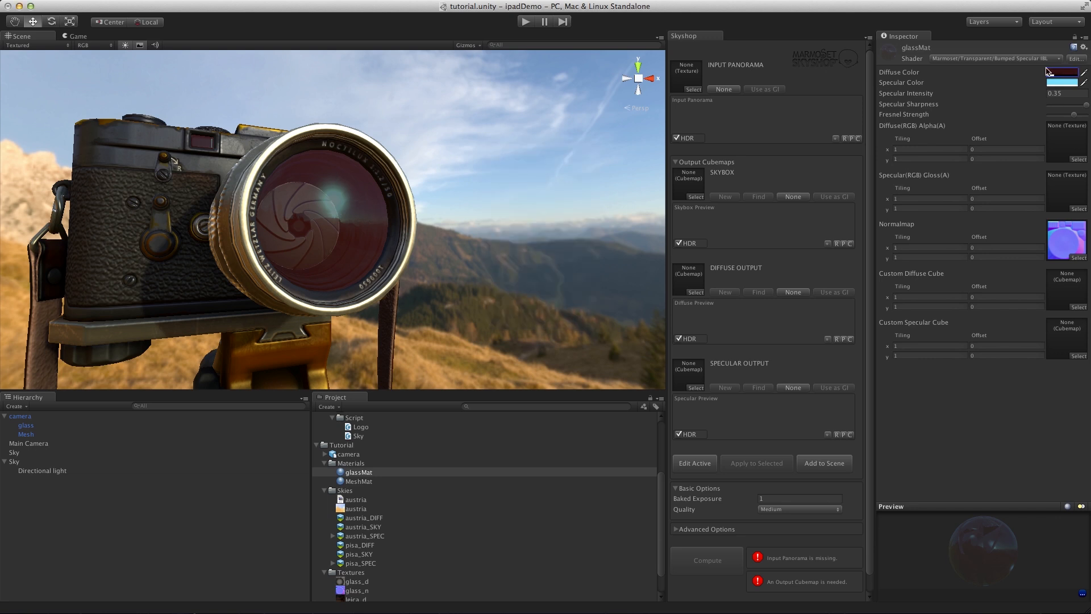
Switch glassMat back to the bumped specular shader in Marmoset's Transparent Simple Glass group.
{"action": "left_click", "coordinate": [1014, 58]}
{"action": "mouse_move", "coordinate": [972, 172]}
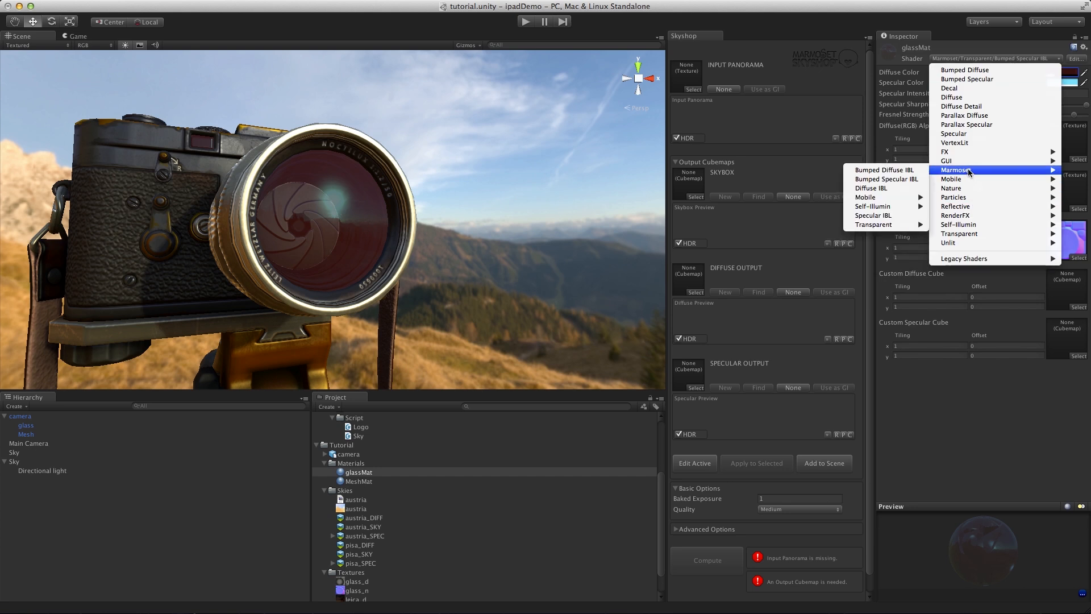
{"action": "mouse_move", "coordinate": [893, 228]}
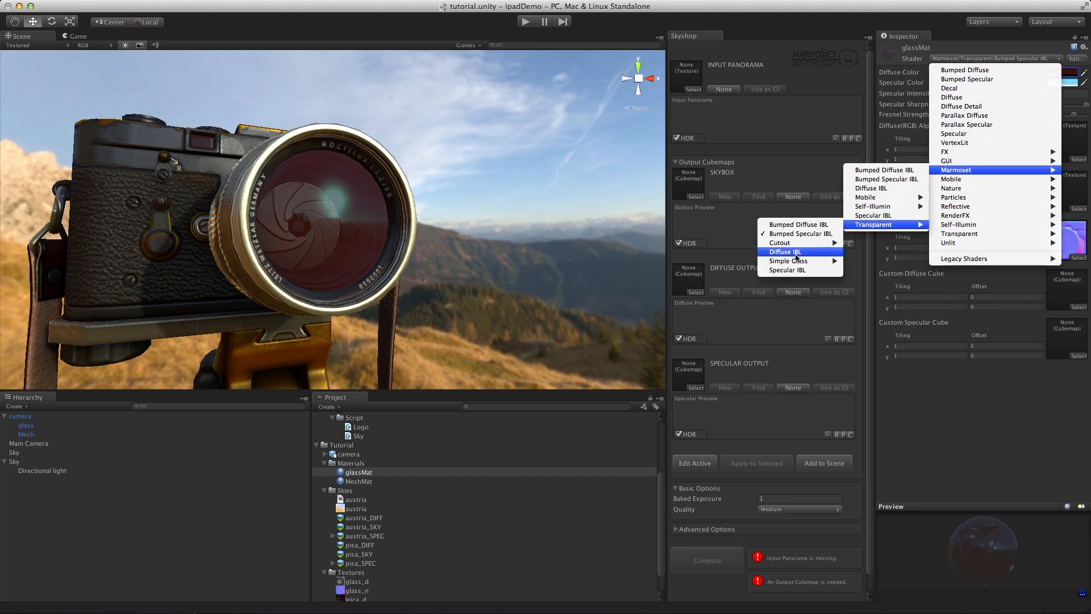
{"action": "mouse_move", "coordinate": [797, 262]}
{"action": "left_click", "coordinate": [715, 272]}
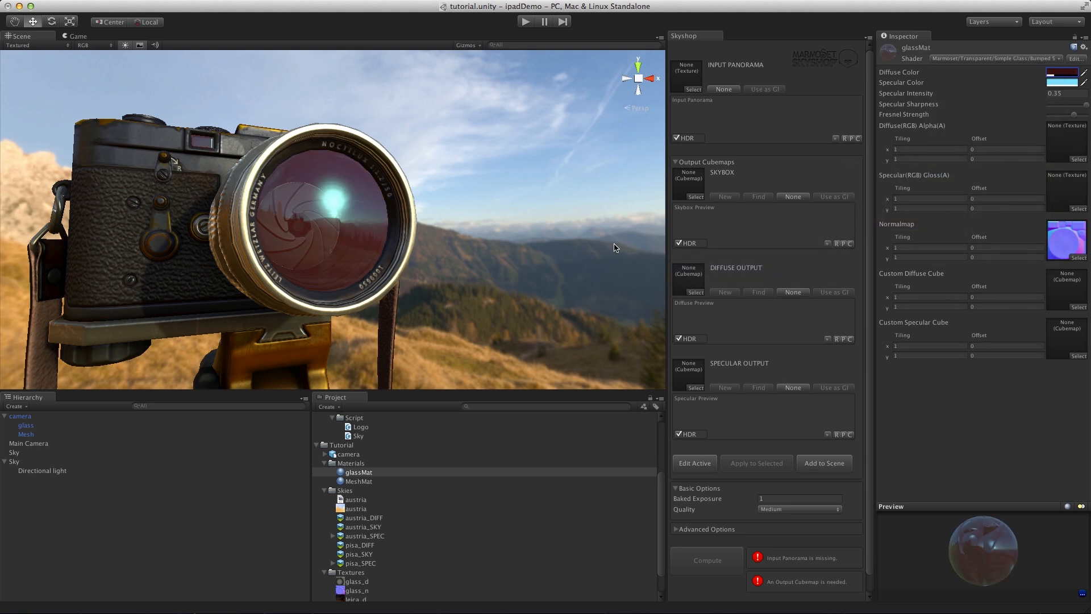
Vary the alpha of glassMat's diffuse color between about 11 and 107, and leave it at a low value.
{"action": "left_click_drag", "start_coordinate": [370, 193], "coordinate": [324, 219], "text": "alt"}
{"action": "left_click", "coordinate": [322, 235]}
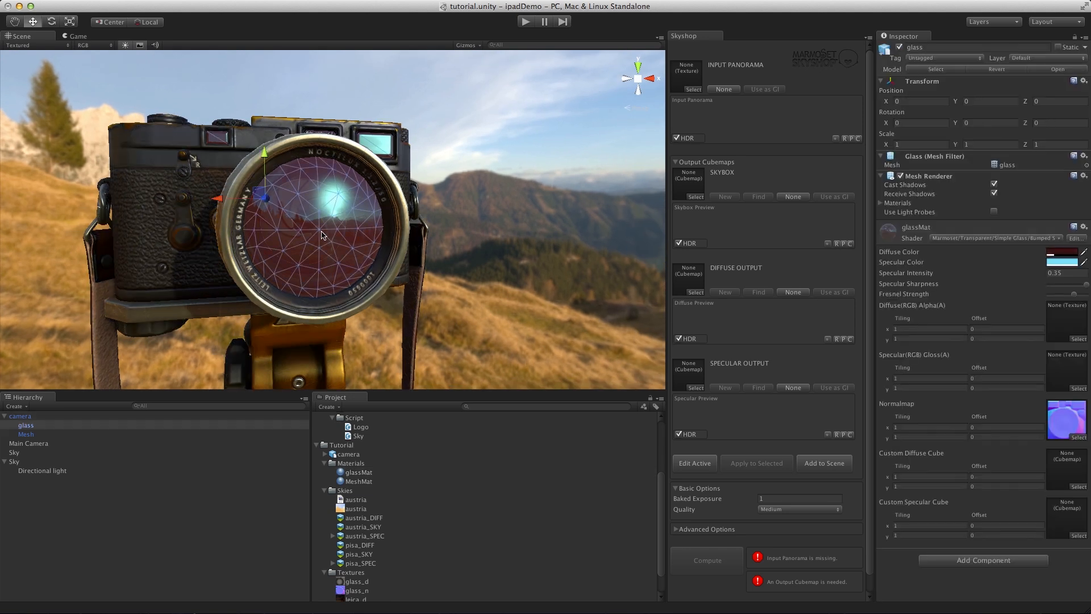
{"action": "left_click", "coordinate": [472, 206]}
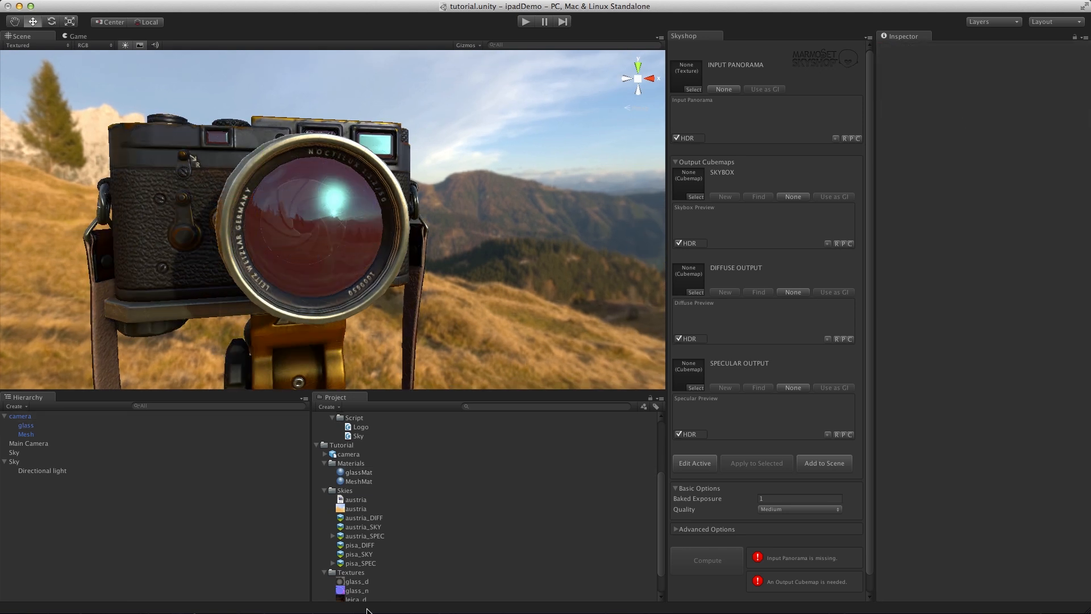
{"action": "left_click", "coordinate": [357, 474]}
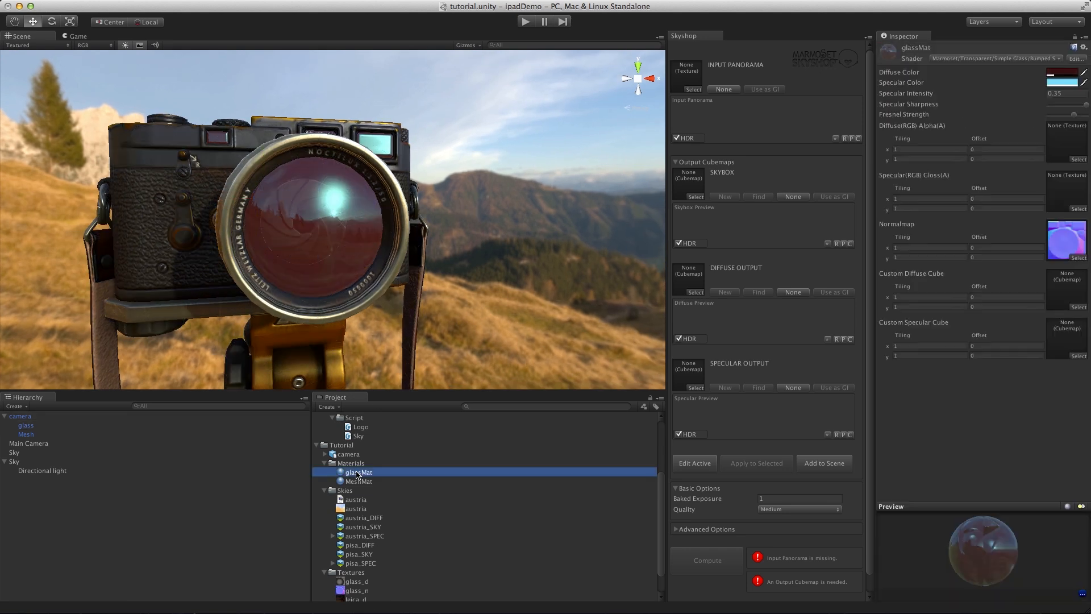
{"action": "left_click", "coordinate": [1061, 73]}
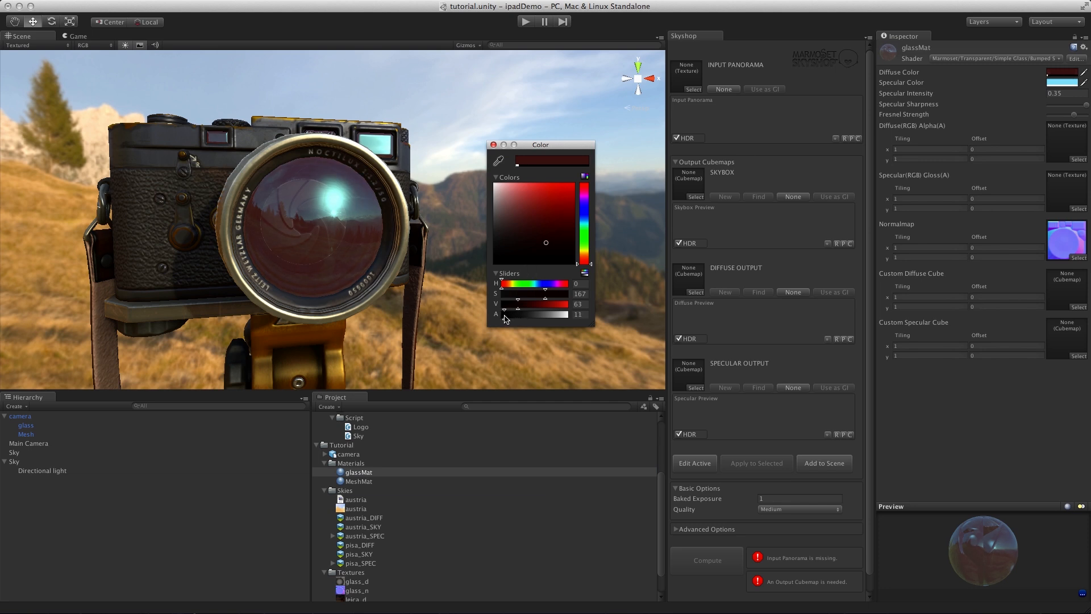
{"action": "left_click_drag", "start_coordinate": [513, 318], "coordinate": [531, 315]}
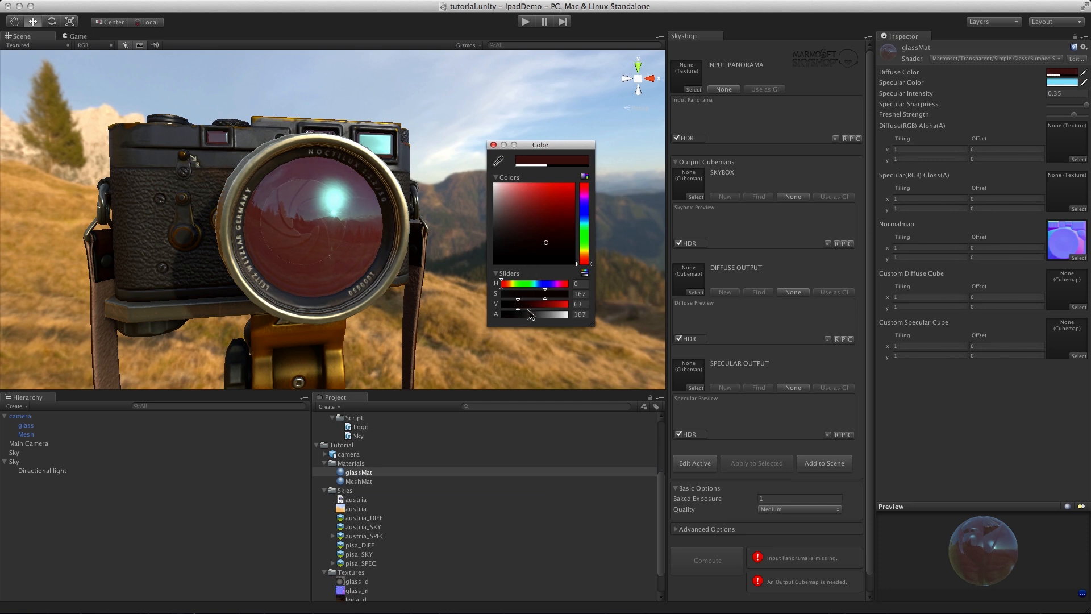
{"action": "mouse_move", "coordinate": [544, 314]}
{"action": "left_mouse_down"}
{"action": "mouse_move", "coordinate": [561, 314]}
{"action": "mouse_move", "coordinate": [506, 319]}
{"action": "mouse_move", "coordinate": [541, 316]}
{"action": "mouse_move", "coordinate": [526, 321]}
{"action": "left_mouse_up"}
{"action": "left_click_drag", "start_coordinate": [527, 317], "coordinate": [512, 316]}
{"action": "left_click", "coordinate": [493, 145]}
{"action": "left_click_drag", "start_coordinate": [492, 149], "coordinate": [535, 141], "text": "alt"}
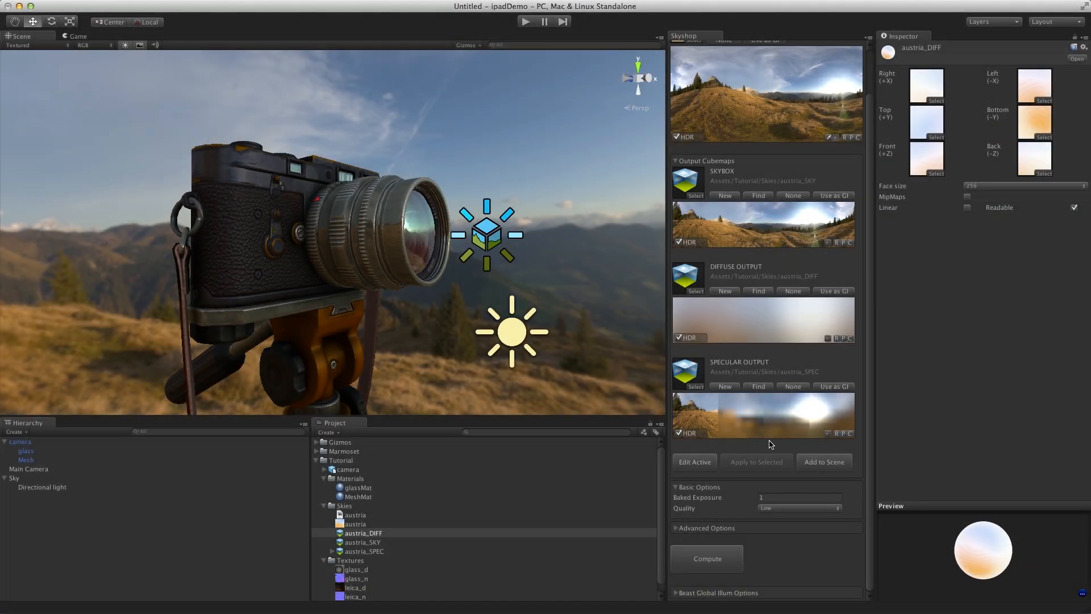
Show Skyshop's advanced options and raise the cubemap quality to Medium, then to High.
{"action": "left_click", "coordinate": [676, 529]}
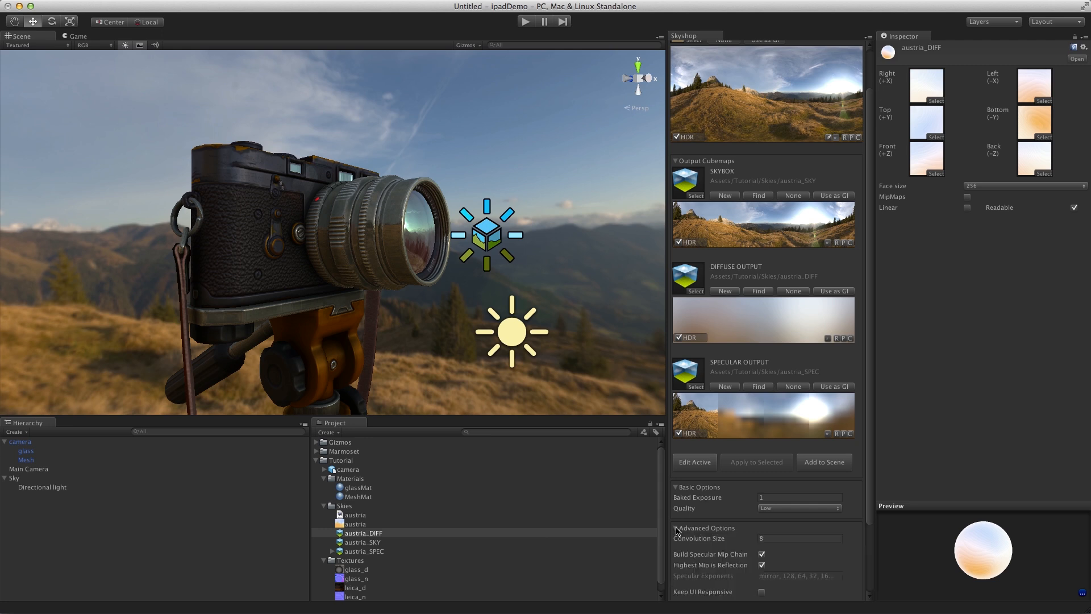
{"action": "scroll", "coordinate": [696, 520], "scroll_direction": "down", "scroll_amount": 3}
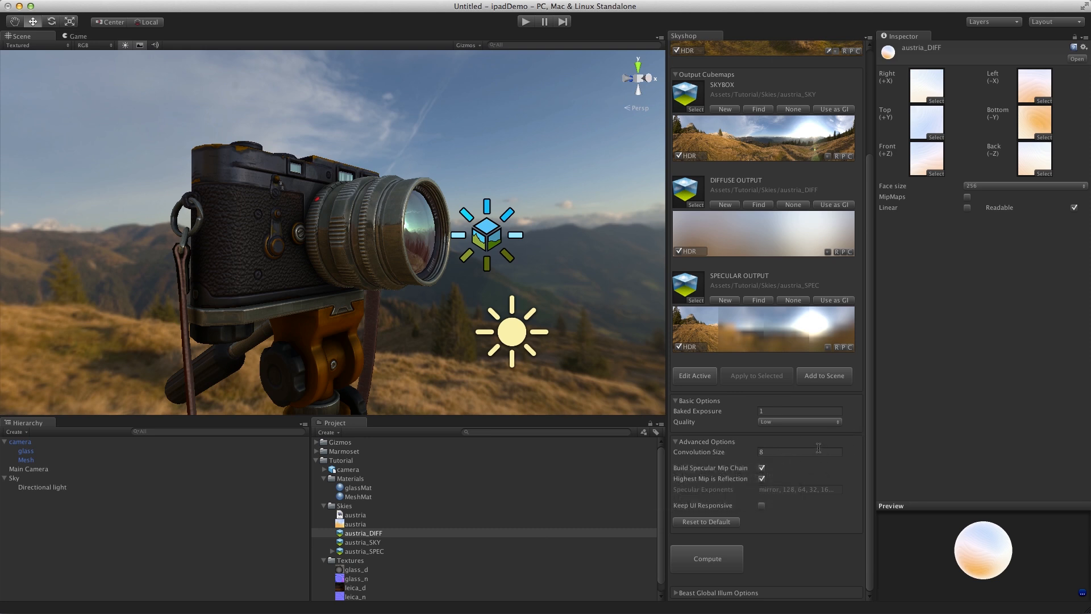
{"action": "left_click", "coordinate": [773, 422]}
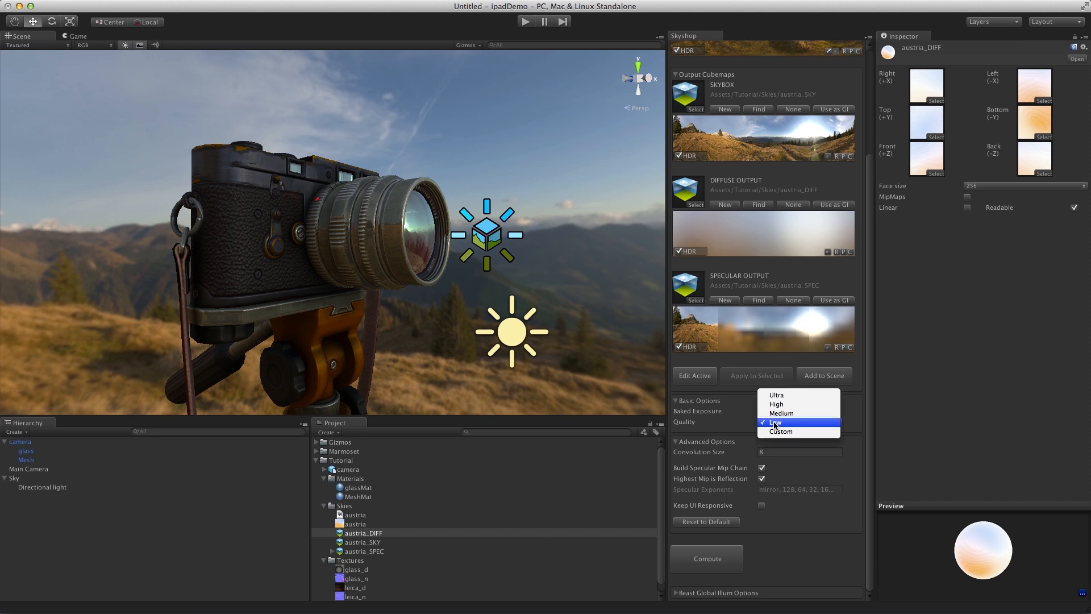
{"action": "left_click", "coordinate": [781, 426]}
{"action": "left_click", "coordinate": [780, 426]}
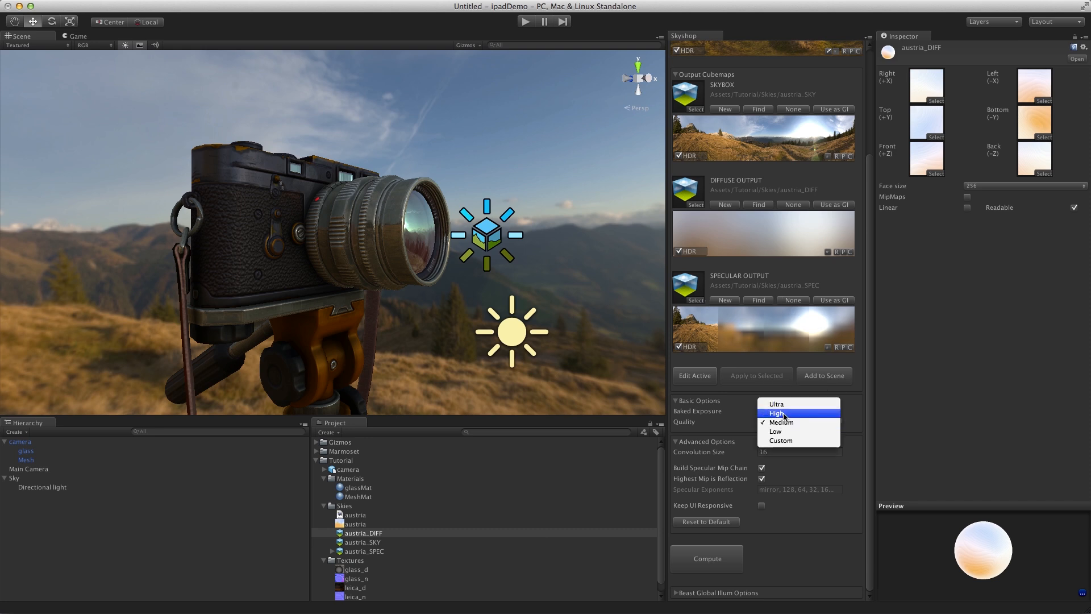
{"action": "left_click", "coordinate": [780, 424]}
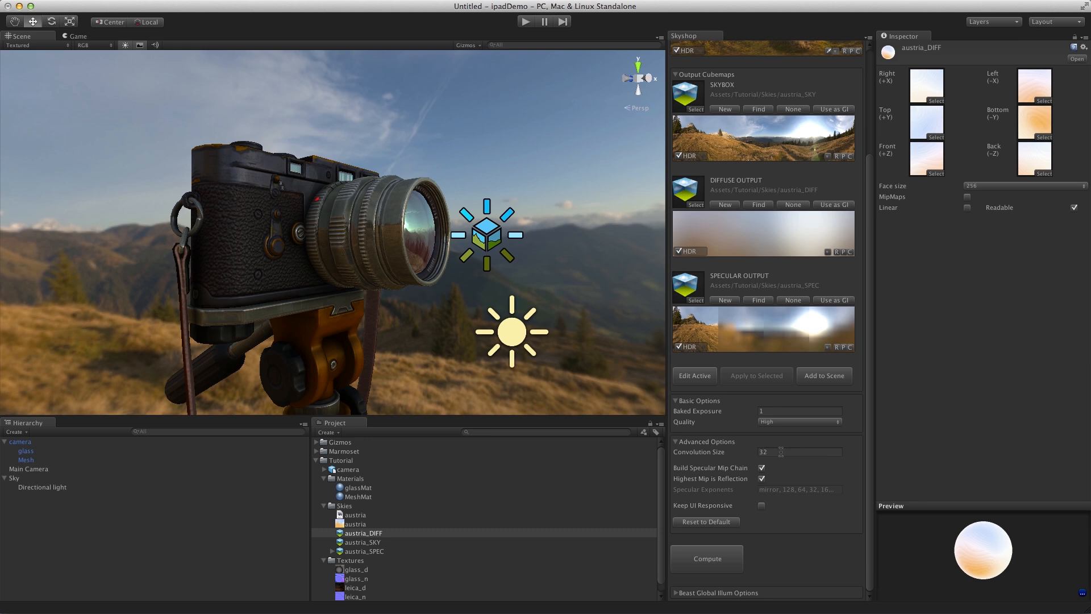
Set the bake quality to Medium, turn off building the specular mip chain, and compute the cubemaps.
{"action": "left_click", "coordinate": [771, 423]}
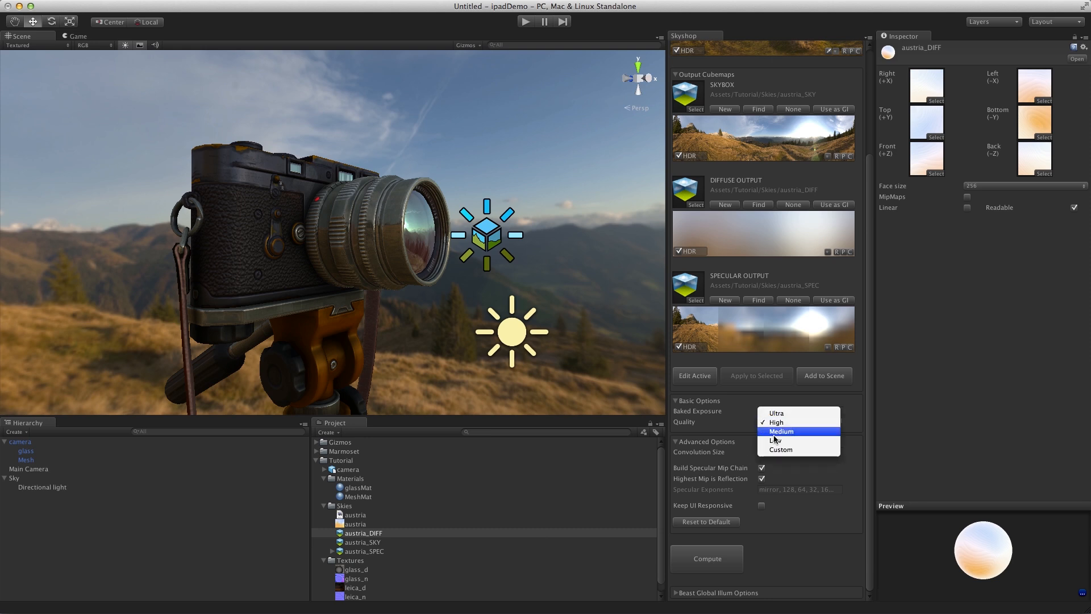
{"action": "left_click", "coordinate": [780, 438]}
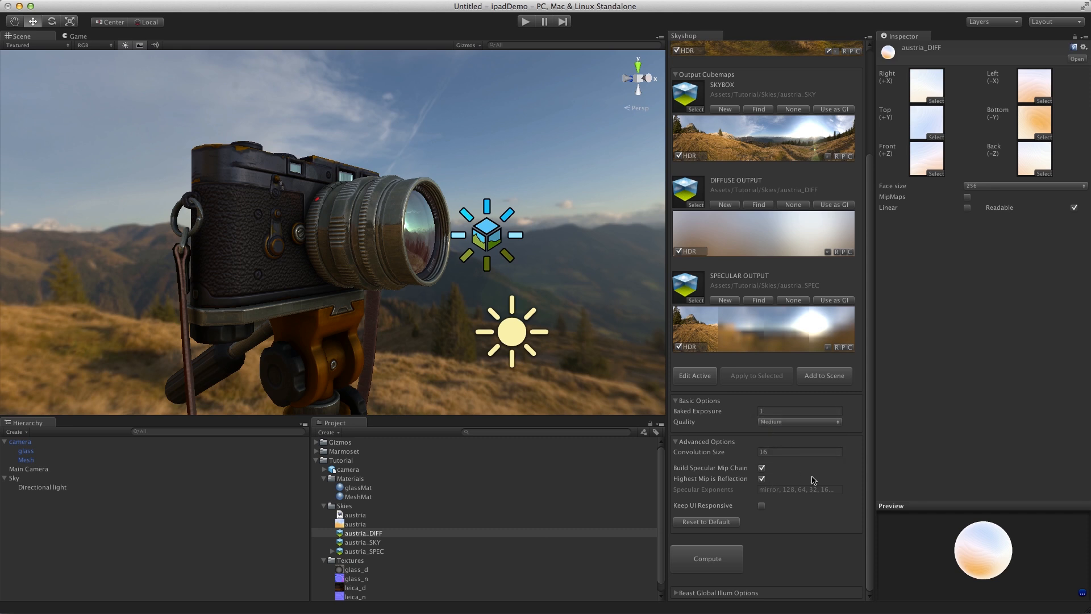
{"action": "left_click", "coordinate": [762, 469]}
{"action": "left_click", "coordinate": [715, 559]}
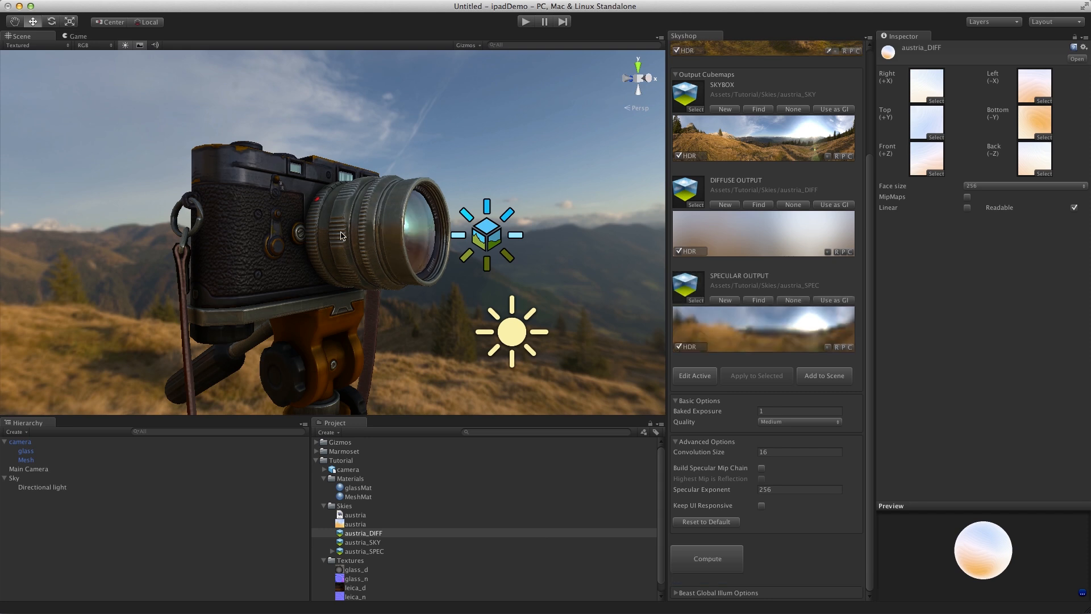
{"action": "left_click_drag", "start_coordinate": [405, 216], "coordinate": [367, 285], "text": "alt"}
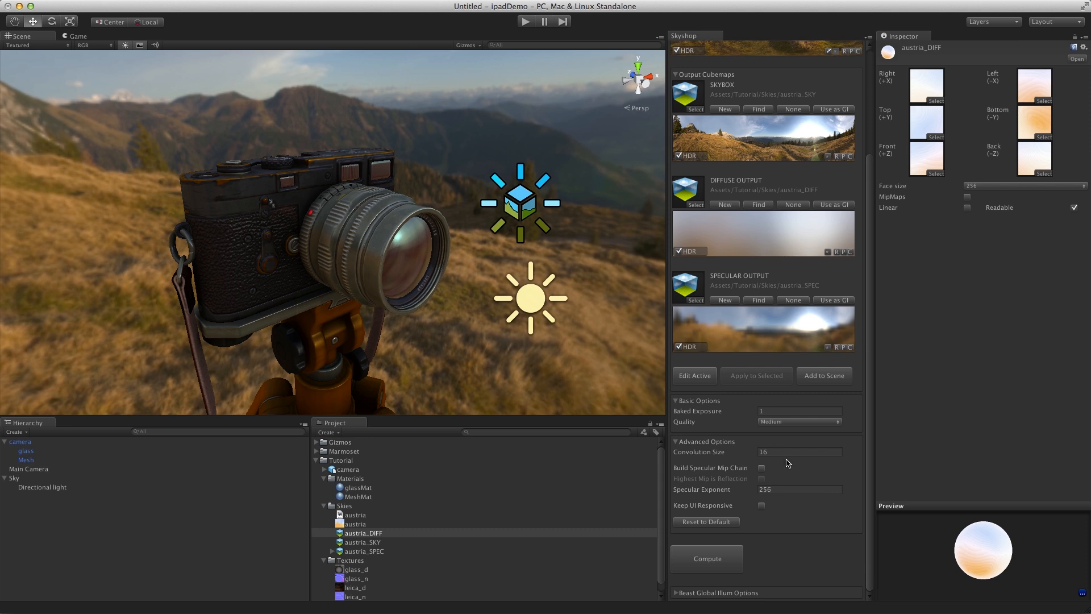
Set the specular exponent to 32 and recompute the cubemaps to get blurrier reflections on the camera.
{"action": "left_click", "coordinate": [781, 492]}
{"action": "left_click", "coordinate": [692, 565]}
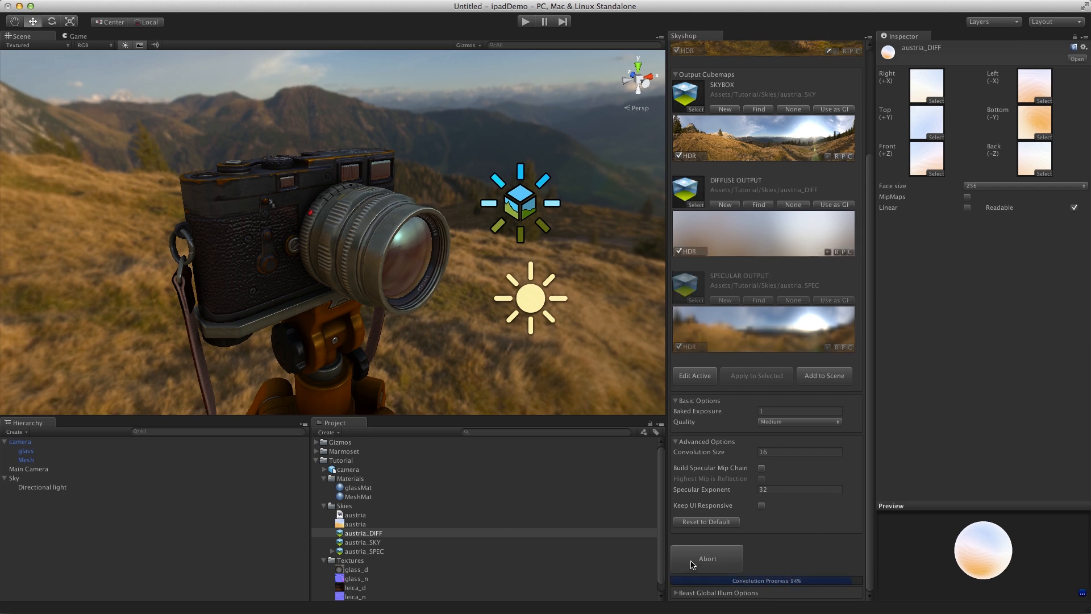
{"action": "left_click_drag", "start_coordinate": [496, 133], "coordinate": [362, 183], "text": "alt"}
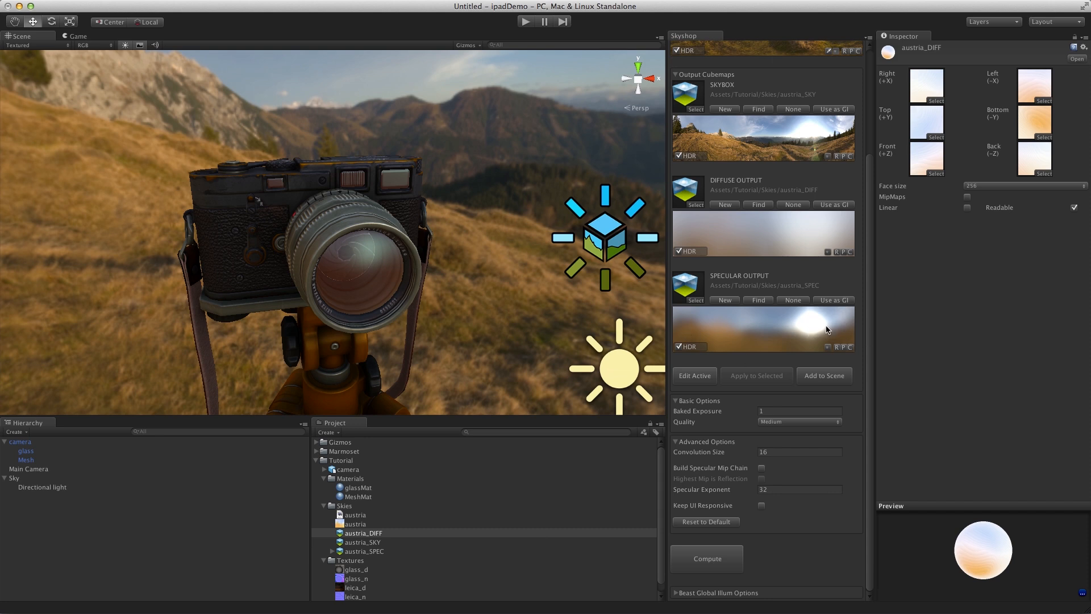
Locate the austria_SPEC cubemap and assign it as the Sky object's skybox to preview it as the background.
{"action": "left_click", "coordinate": [687, 289]}
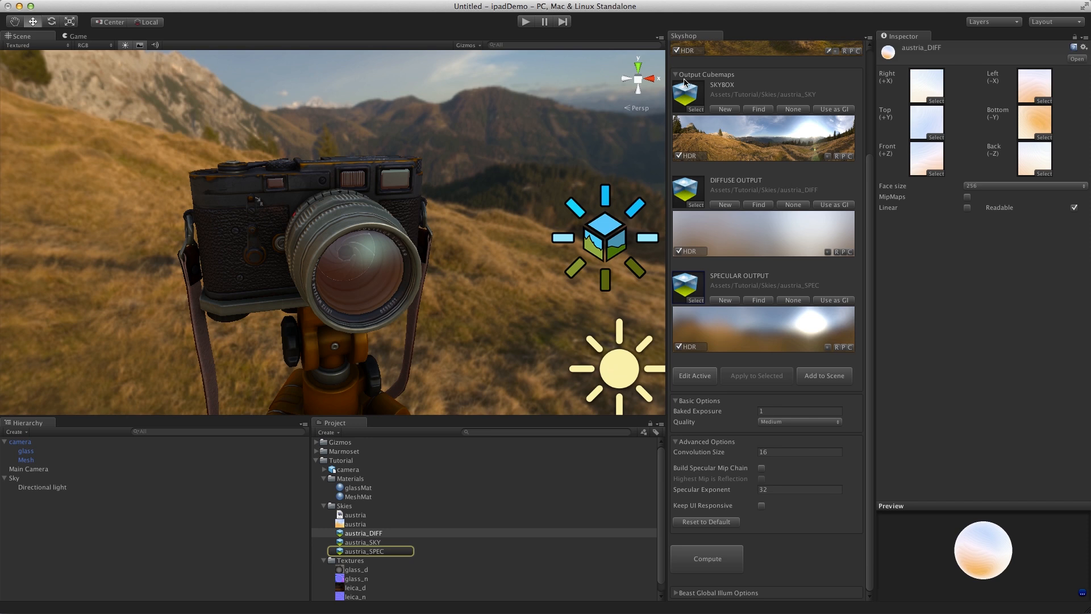
{"action": "mouse_move", "coordinate": [392, 188]}
{"action": "left_mouse_down", "text": "alt"}
{"action": "mouse_move", "coordinate": [412, 129]}
{"action": "mouse_move", "coordinate": [389, 199]}
{"action": "left_mouse_up", "text": "alt"}
{"action": "left_click", "coordinate": [375, 552]}
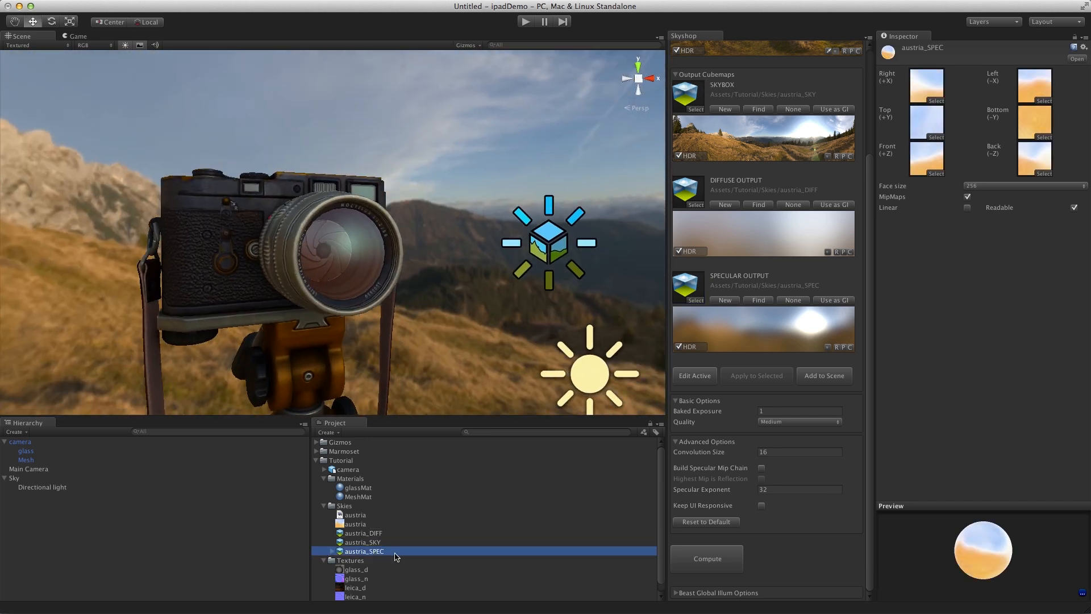
{"action": "left_click", "coordinate": [563, 239]}
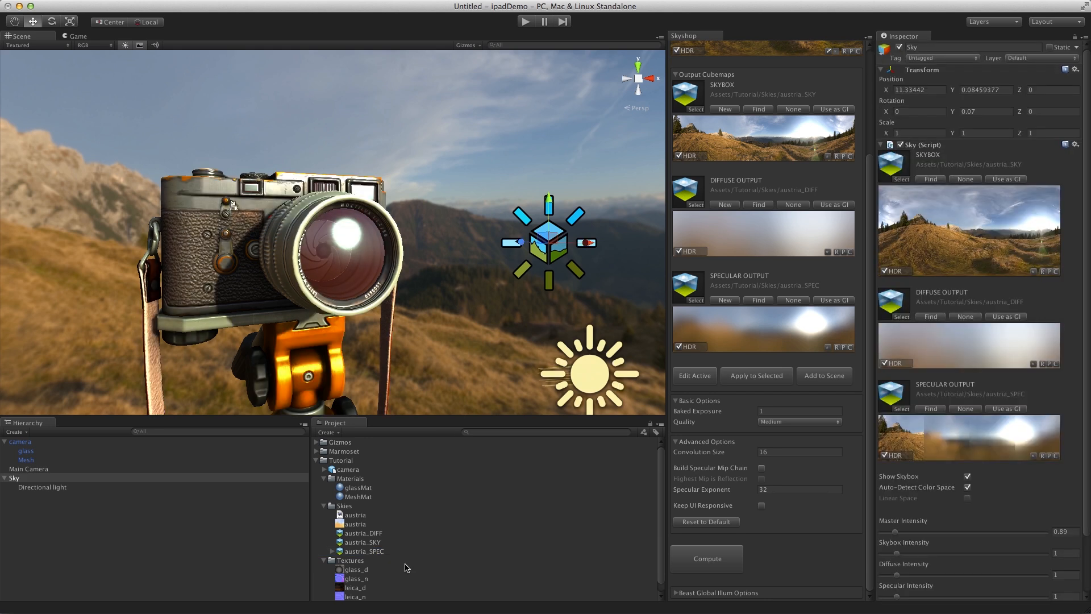
{"action": "left_click_drag", "start_coordinate": [352, 554], "coordinate": [898, 171]}
{"action": "left_click_drag", "start_coordinate": [357, 264], "coordinate": [467, 258], "text": "alt"}
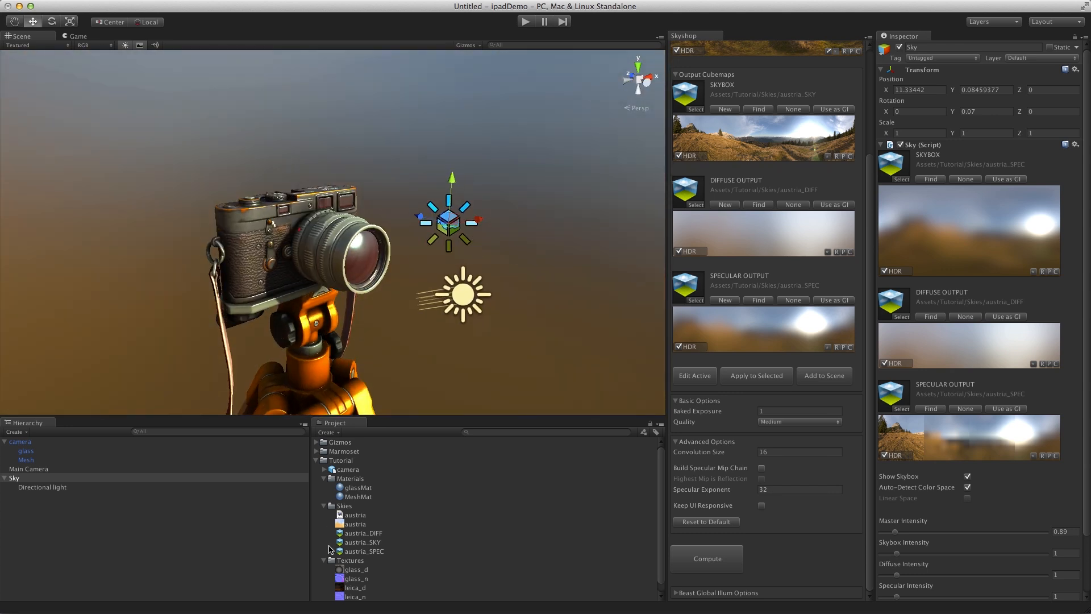
Set the face size of the austria_SPEC cubemap to 32 and recompute it.
{"action": "left_click", "coordinate": [368, 552]}
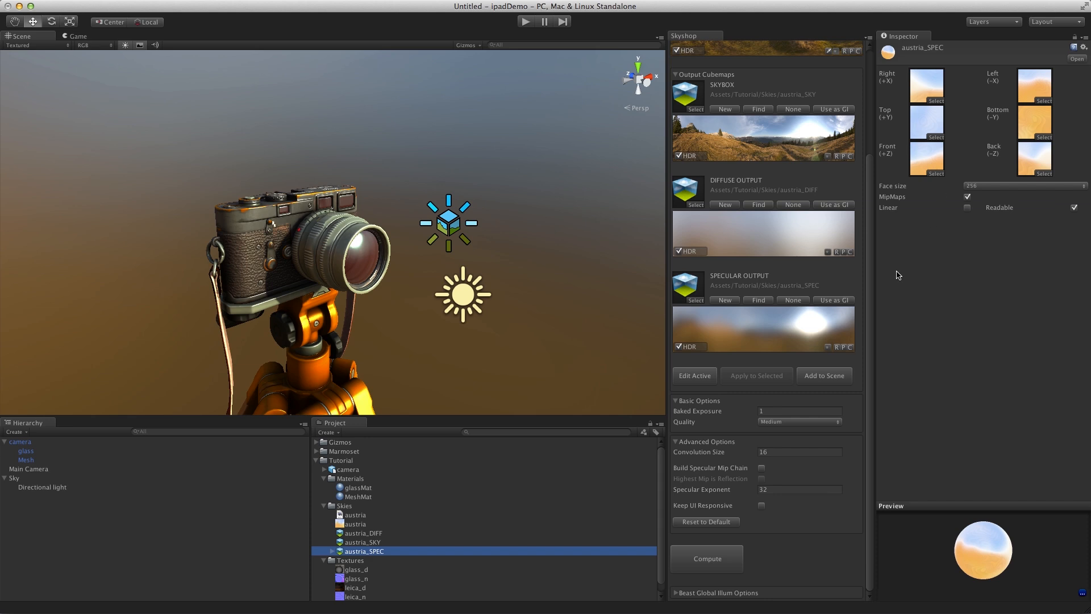
{"action": "left_click_drag", "start_coordinate": [388, 284], "coordinate": [270, 297], "text": "alt"}
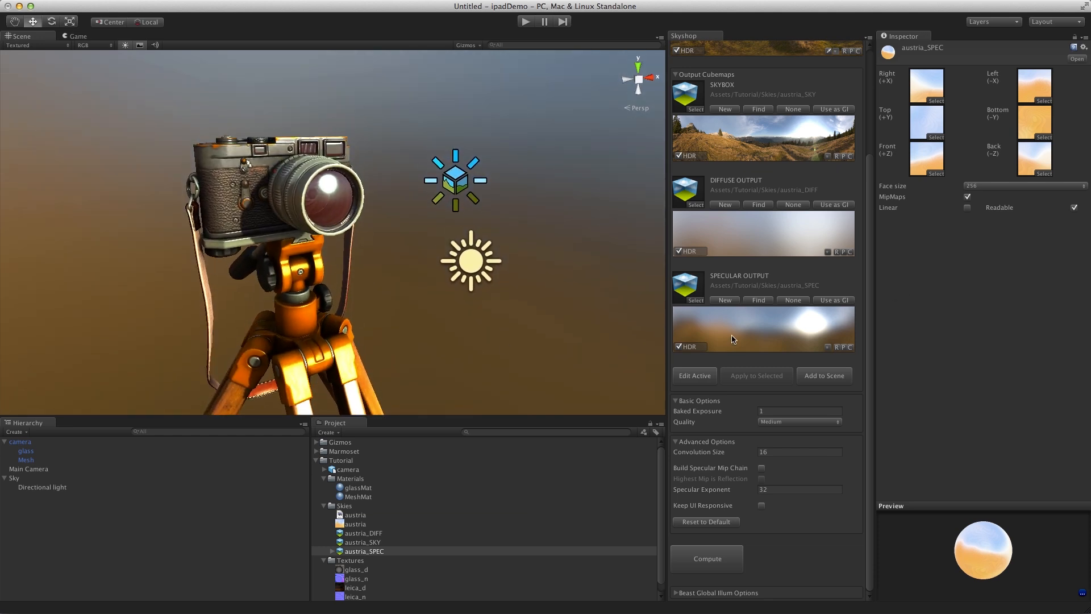
{"action": "left_click", "coordinate": [366, 543]}
{"action": "left_click", "coordinate": [367, 535]}
{"action": "left_click", "coordinate": [368, 544]}
{"action": "left_click", "coordinate": [368, 550]}
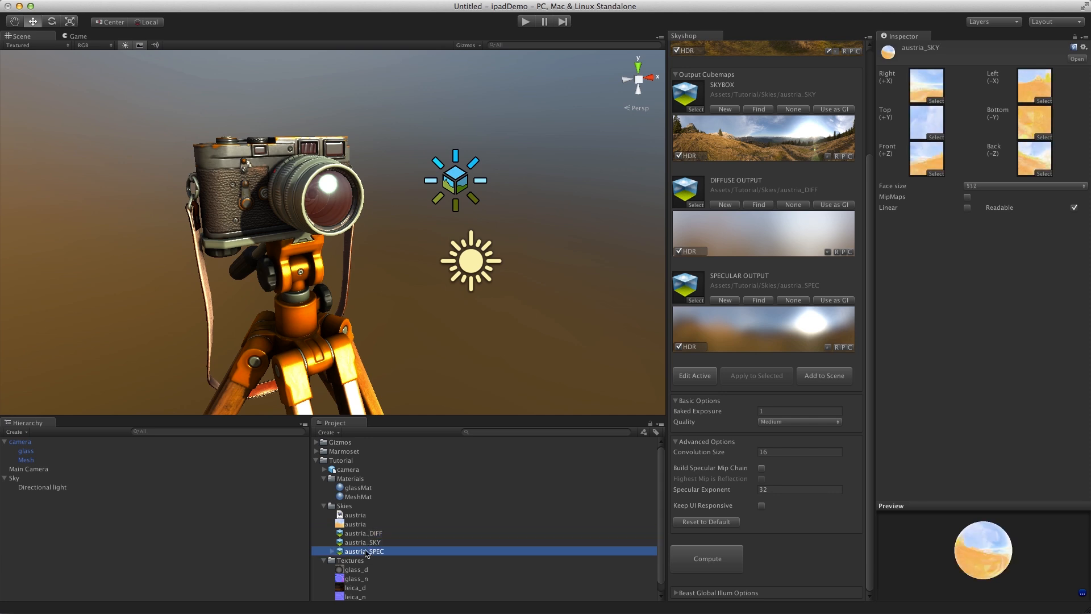
{"action": "left_click", "coordinate": [987, 188]}
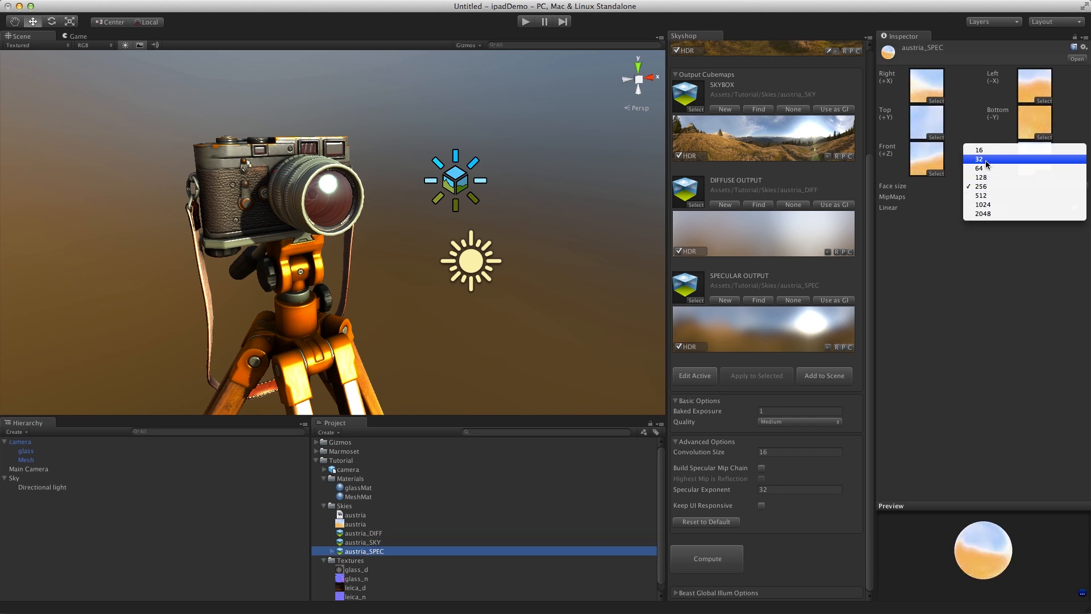
{"action": "left_click", "coordinate": [986, 160]}
{"action": "left_click_drag", "start_coordinate": [519, 295], "coordinate": [437, 234], "text": "alt"}
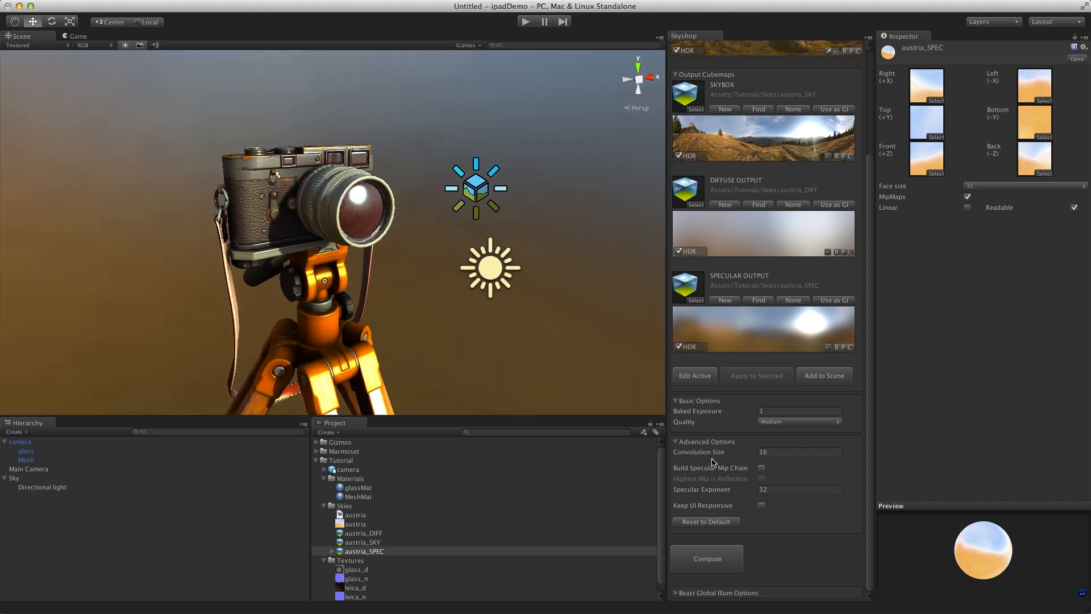
{"action": "left_click", "coordinate": [712, 562]}
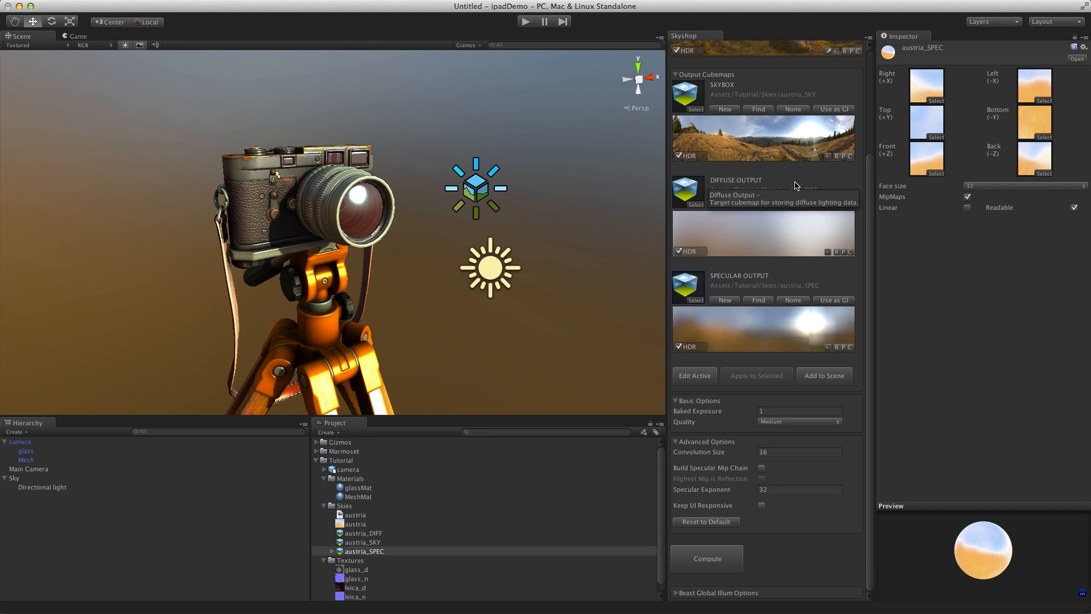
{"action": "left_click_drag", "start_coordinate": [512, 181], "coordinate": [397, 218], "text": "alt"}
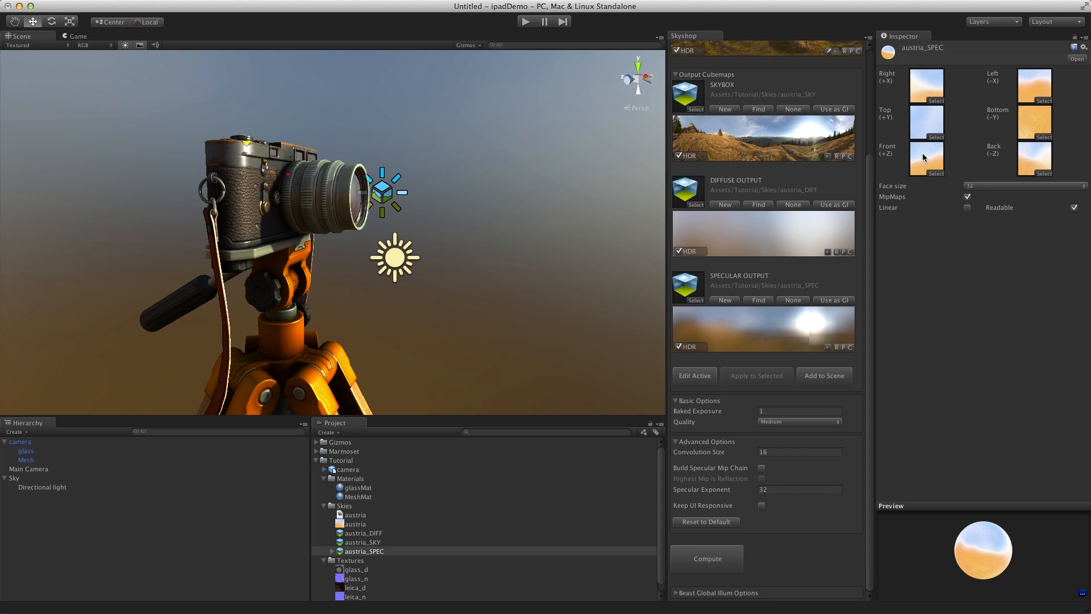
Return the austria_SPEC cubemap's face size to 256, recompute it, and inspect the background from several angles.
{"action": "left_click", "coordinate": [991, 186]}
{"action": "left_click", "coordinate": [984, 215]}
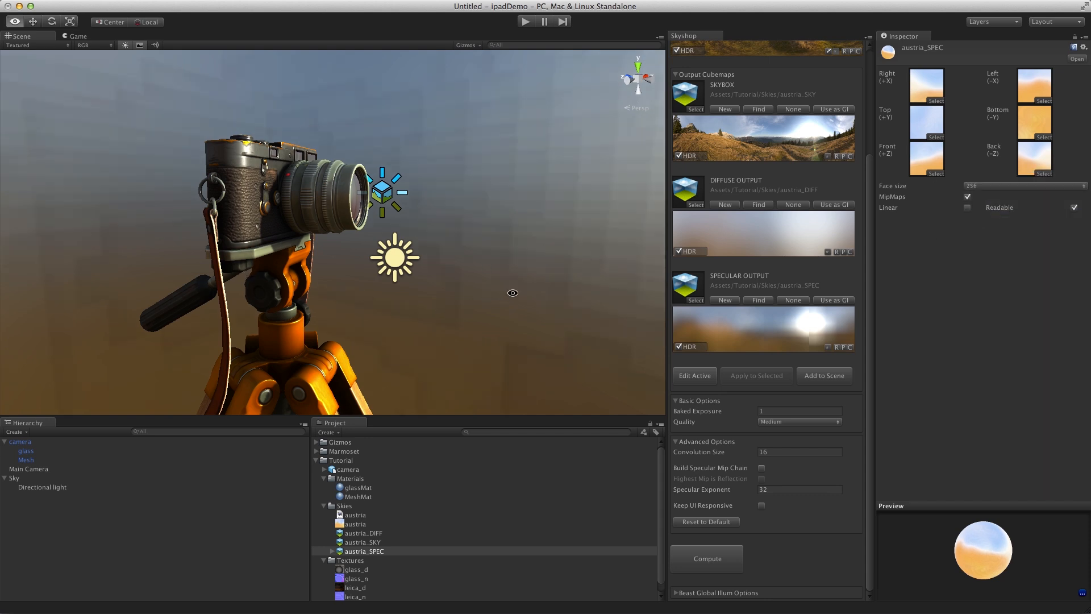
{"action": "mouse_move", "coordinate": [417, 214]}
{"action": "left_mouse_down", "text": "alt"}
{"action": "mouse_move", "coordinate": [237, 186]}
{"action": "mouse_move", "coordinate": [433, 220]}
{"action": "left_mouse_up", "text": "alt"}
{"action": "left_click_drag", "start_coordinate": [287, 191], "coordinate": [404, 236], "text": "alt"}
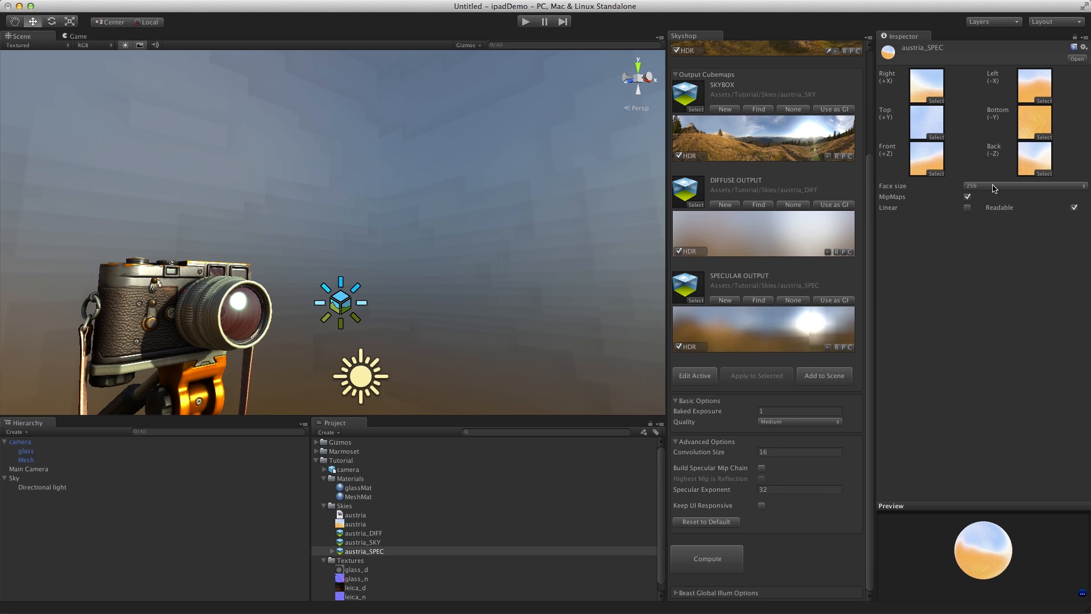
{"action": "left_click_drag", "start_coordinate": [523, 290], "coordinate": [296, 335], "text": "alt"}
{"action": "left_click_drag", "start_coordinate": [341, 181], "coordinate": [278, 205], "text": "alt"}
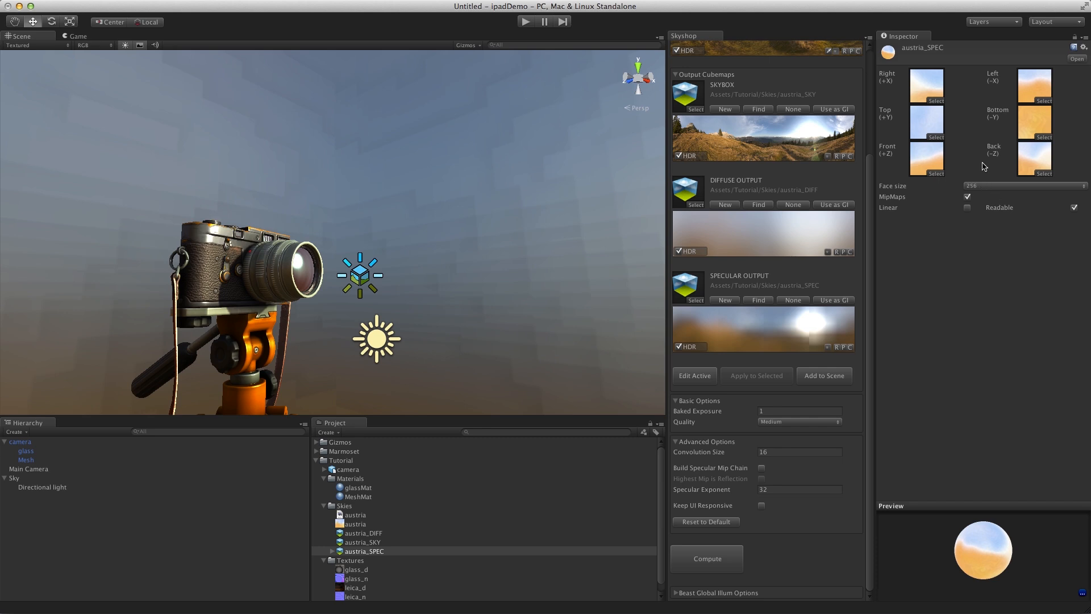
{"action": "left_click", "coordinate": [719, 551]}
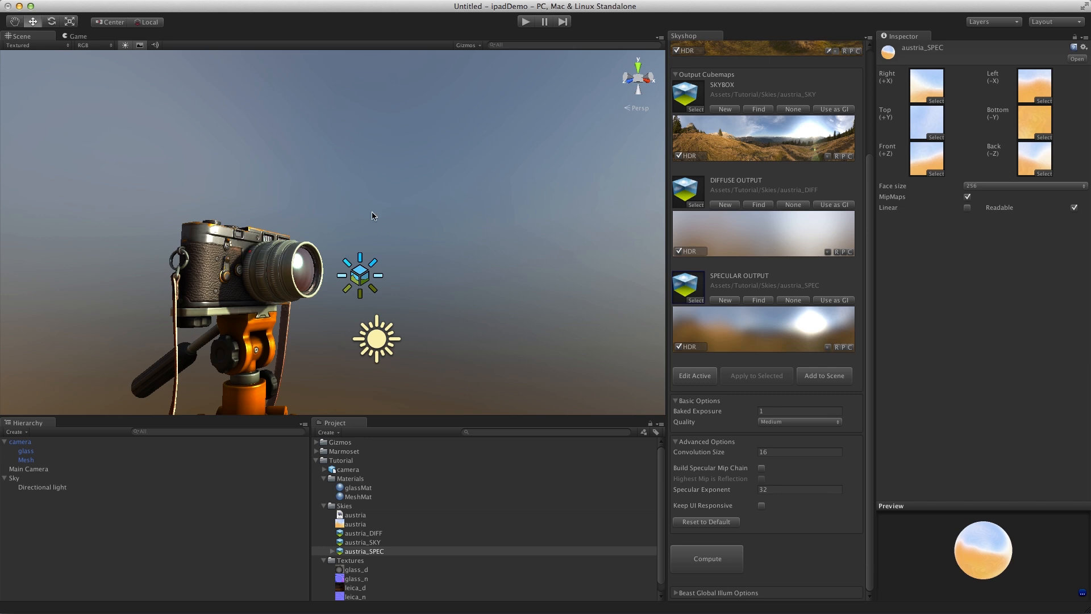
{"action": "left_click_drag", "start_coordinate": [219, 168], "coordinate": [338, 192], "text": "alt"}
{"action": "right_click_drag", "start_coordinate": [337, 192], "coordinate": [397, 187], "text": "alt"}
{"action": "left_click_drag", "start_coordinate": [398, 187], "coordinate": [358, 200], "text": "alt"}
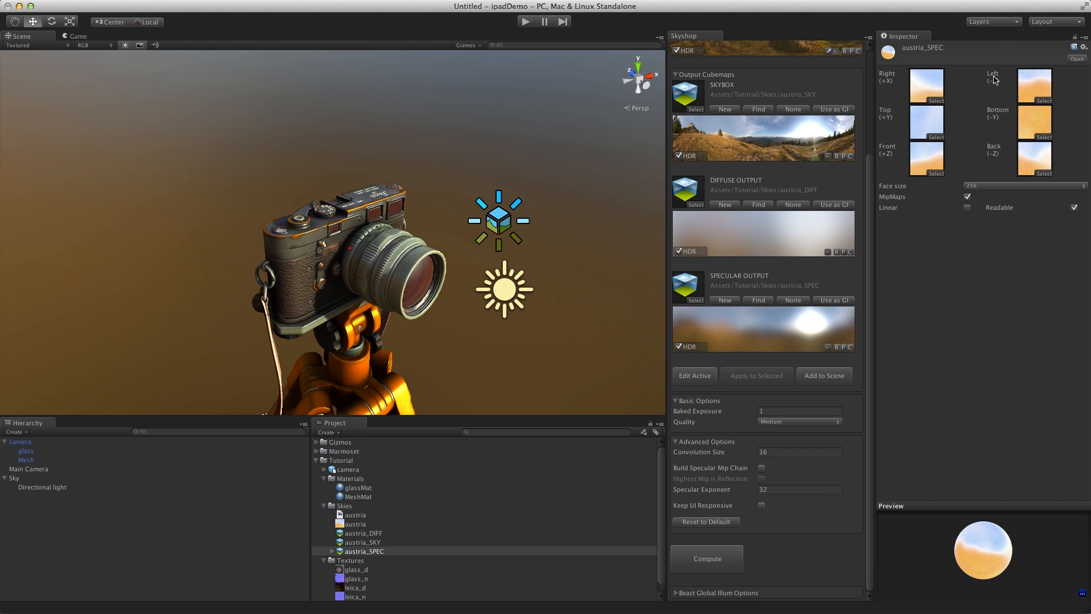
{"action": "left_click_drag", "start_coordinate": [190, 244], "coordinate": [216, 153], "text": "alt"}
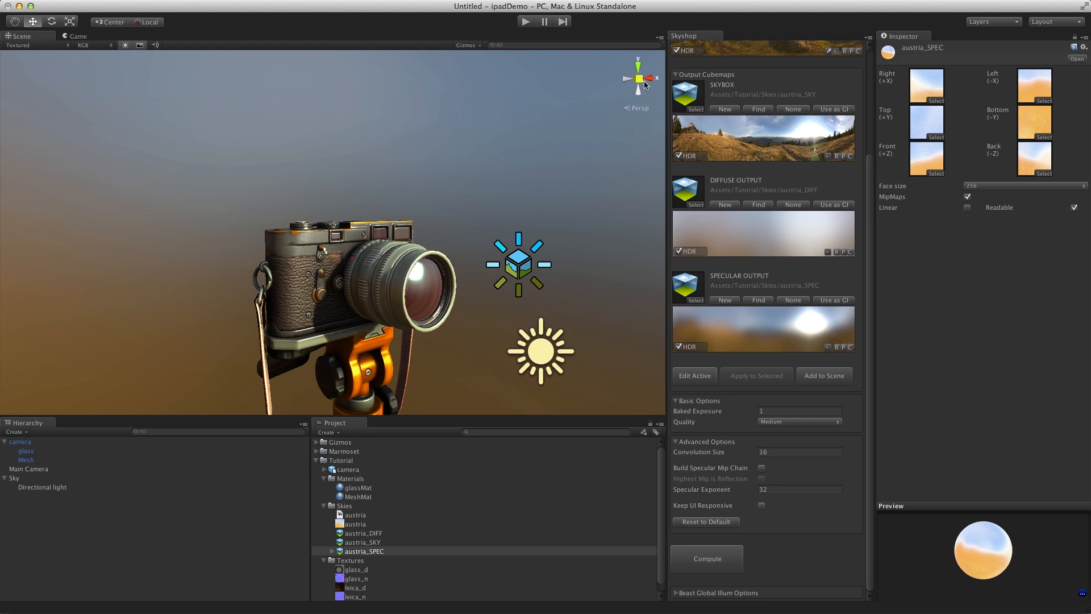
Assign austria_SKY as the Sky object's skybox again in place of the specular cubemap.
{"action": "left_click", "coordinate": [528, 265]}
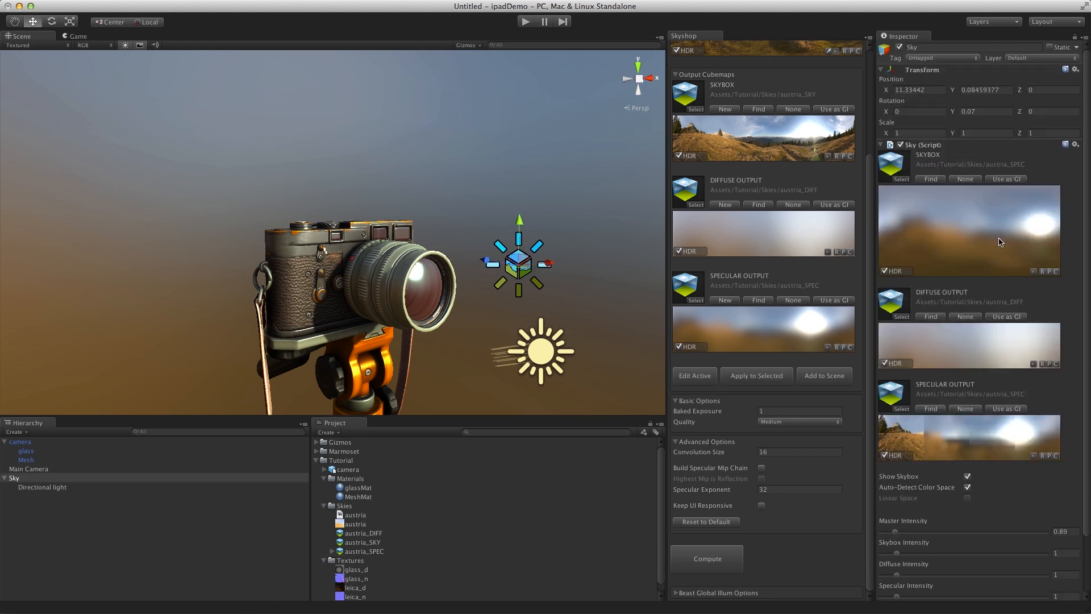
{"action": "left_click_drag", "start_coordinate": [362, 542], "coordinate": [899, 169]}
{"action": "left_click_drag", "start_coordinate": [402, 155], "coordinate": [489, 170], "text": "alt"}
{"action": "left_click_drag", "start_coordinate": [329, 196], "coordinate": [348, 169], "text": "alt"}
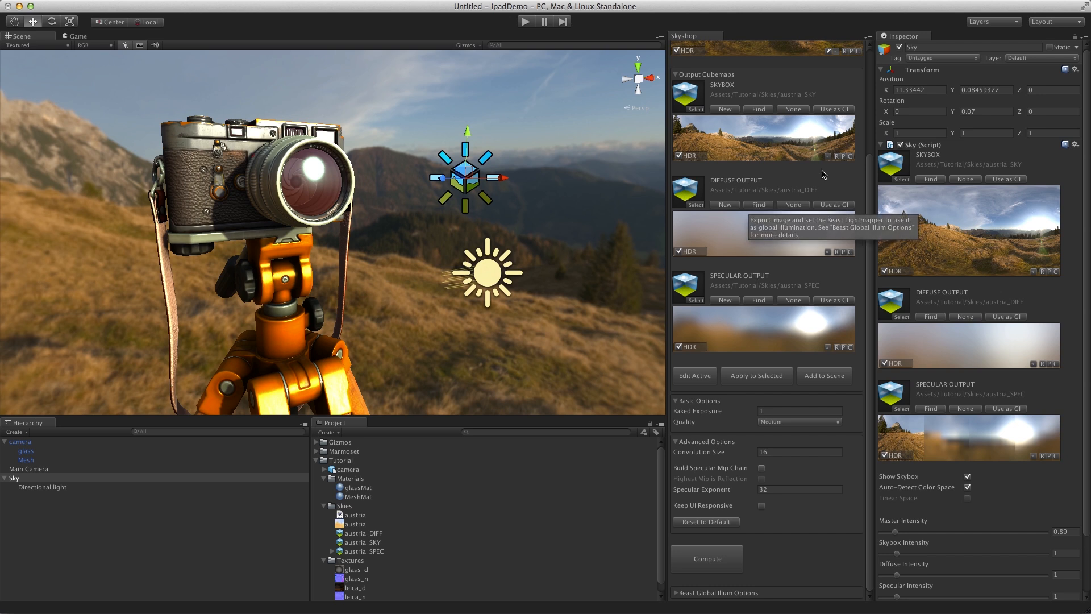
Clear Skyshop's diffuse and skybox outputs, then compute only the specular cubemap with its mip chain built and highest-mip reflection off.
{"action": "left_click", "coordinate": [794, 205]}
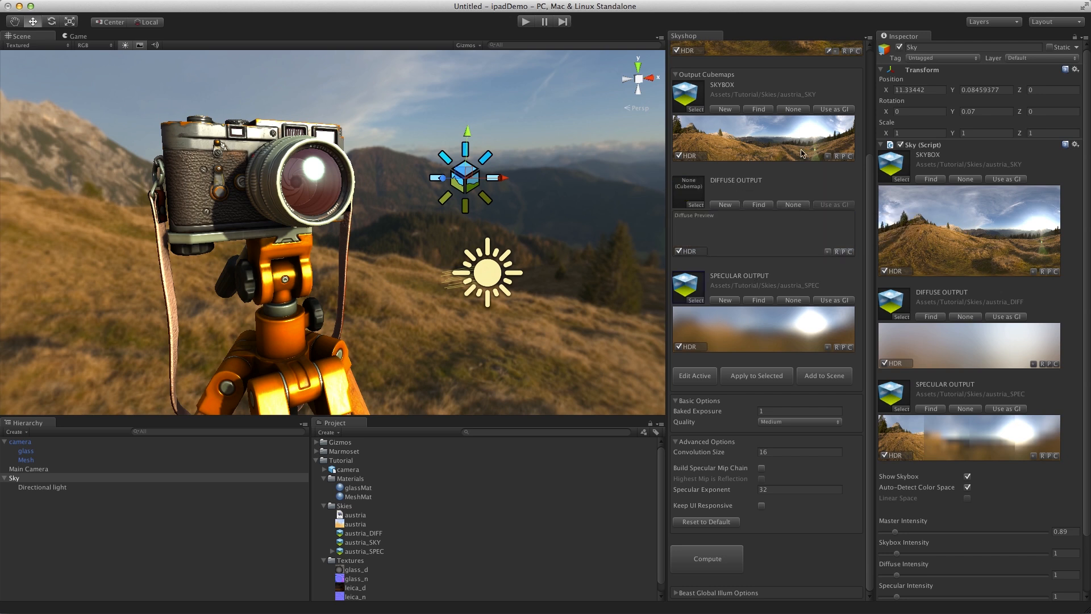
{"action": "left_click", "coordinate": [792, 110]}
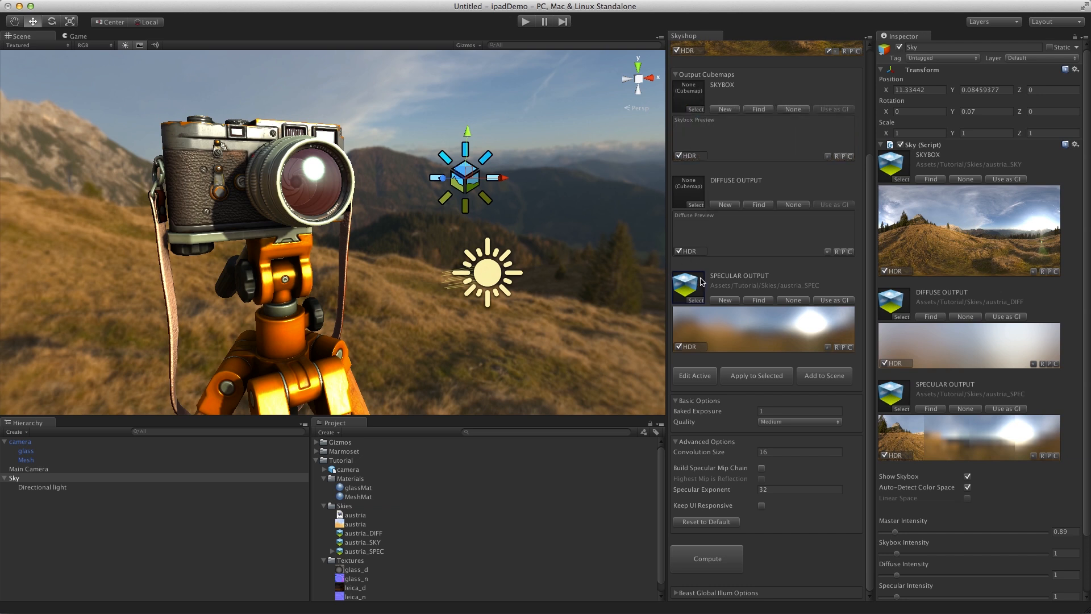
{"action": "left_click", "coordinate": [762, 468]}
{"action": "left_click", "coordinate": [762, 479]}
{"action": "left_click", "coordinate": [761, 479]}
{"action": "left_click_drag", "start_coordinate": [218, 131], "coordinate": [281, 168], "text": "alt"}
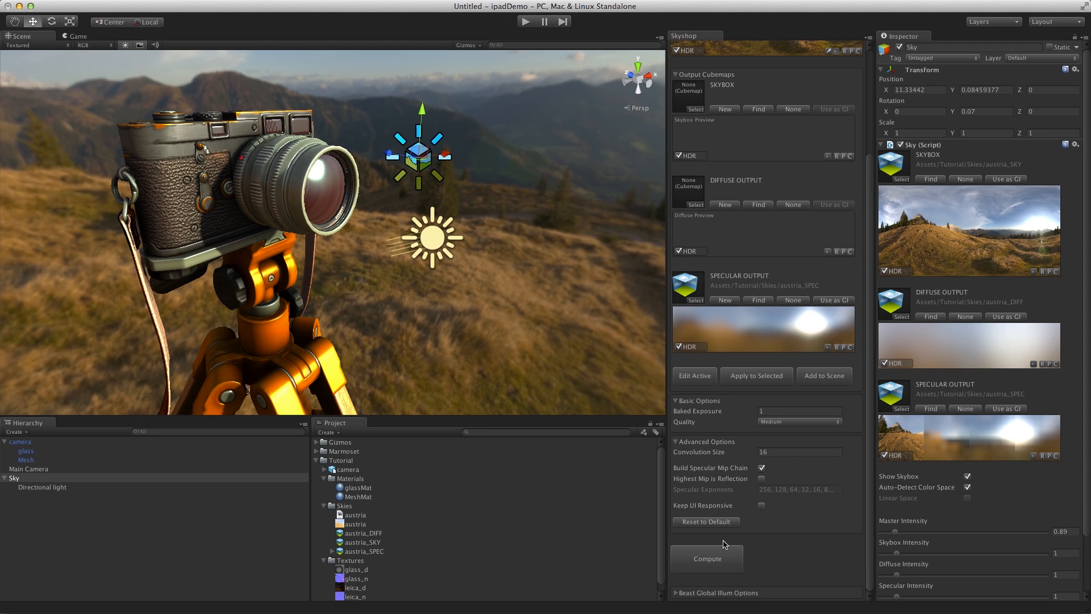
{"action": "left_click", "coordinate": [719, 561]}
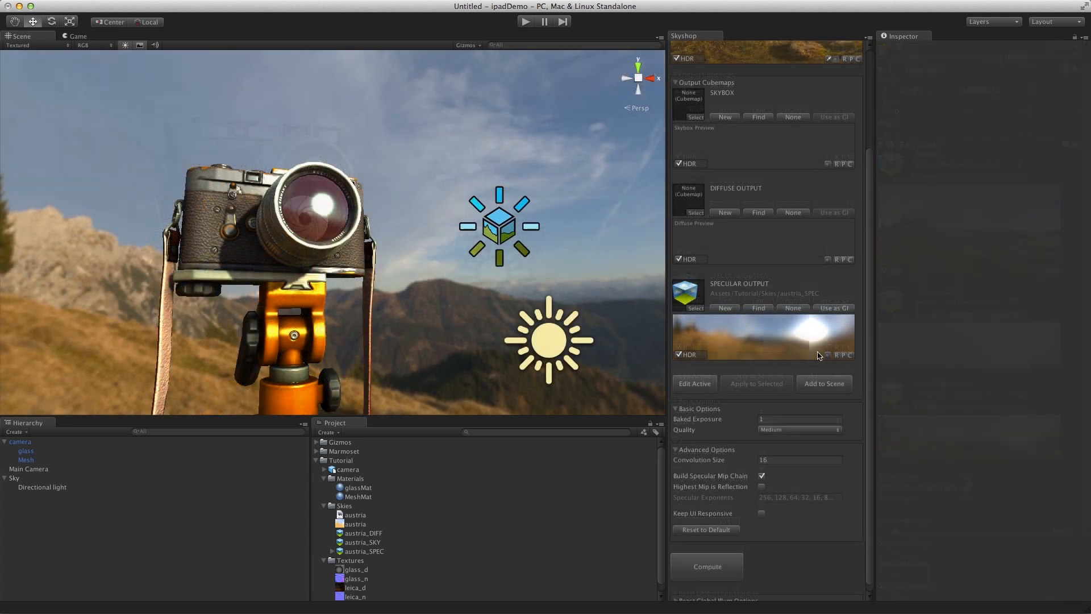
Assign austria_SKY to Skyshop's skybox output and austria_DIFF to its diffuse output, and clear the specular output.
{"action": "scroll", "coordinate": [806, 354], "scroll_direction": "up", "scroll_amount": 5}
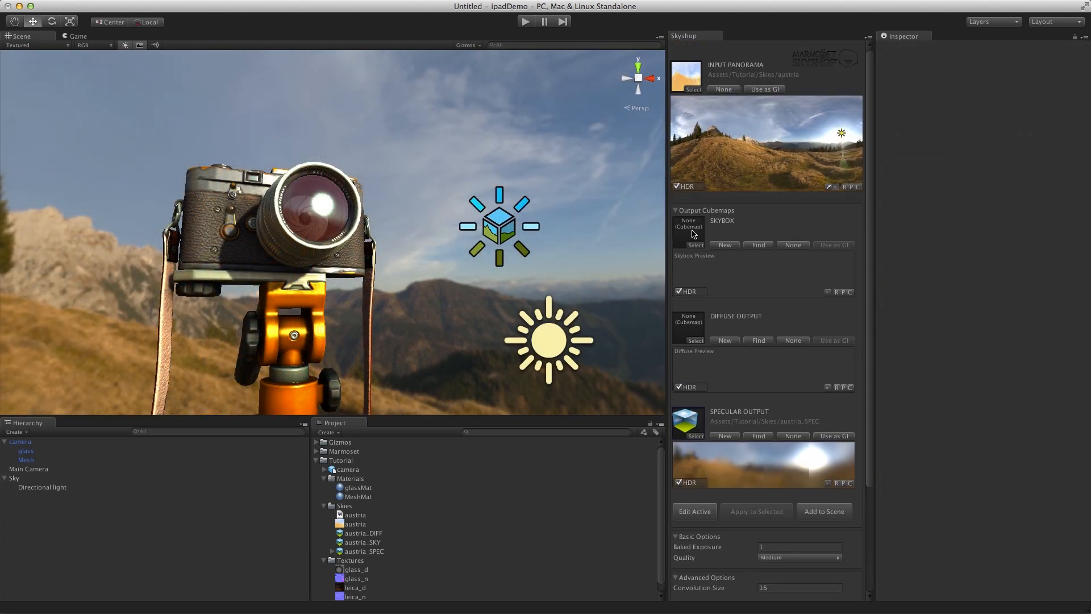
{"action": "scroll", "coordinate": [488, 505], "scroll_direction": "down", "scroll_amount": 1}
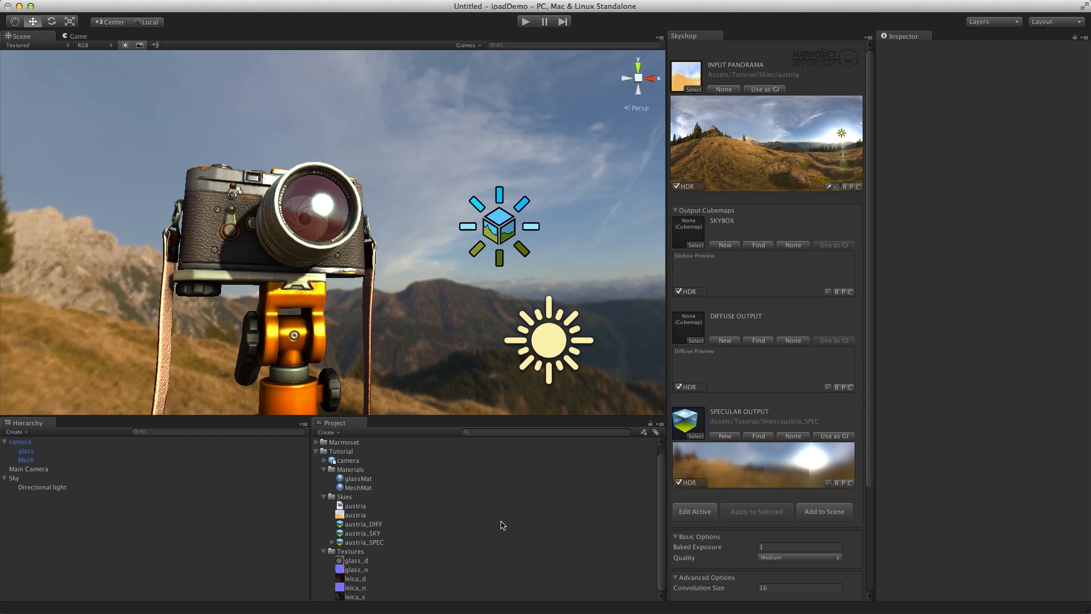
{"action": "left_click", "coordinate": [762, 242]}
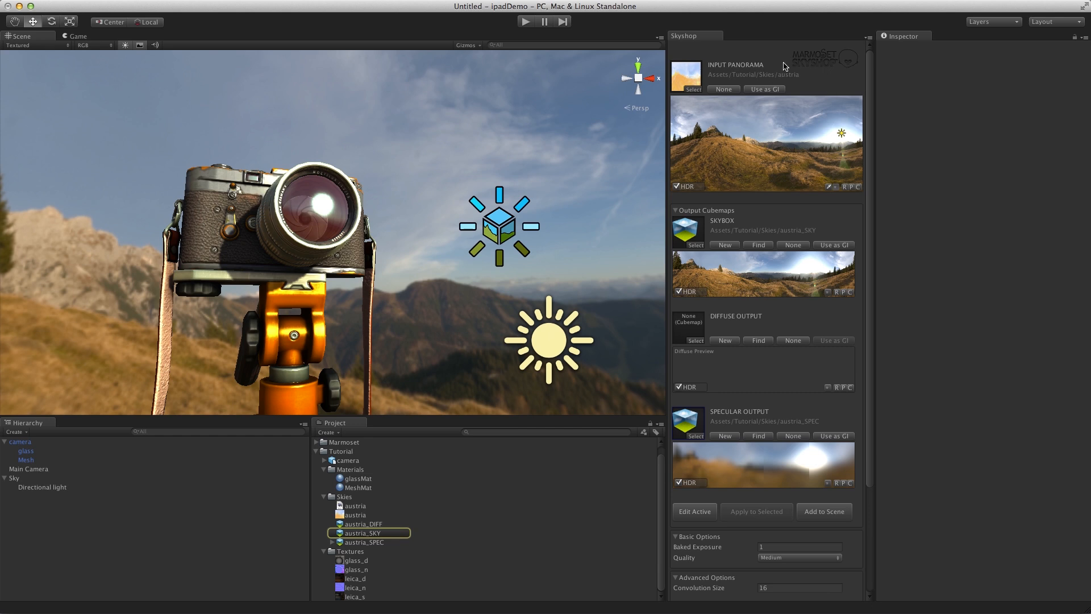
{"action": "left_click", "coordinate": [756, 339]}
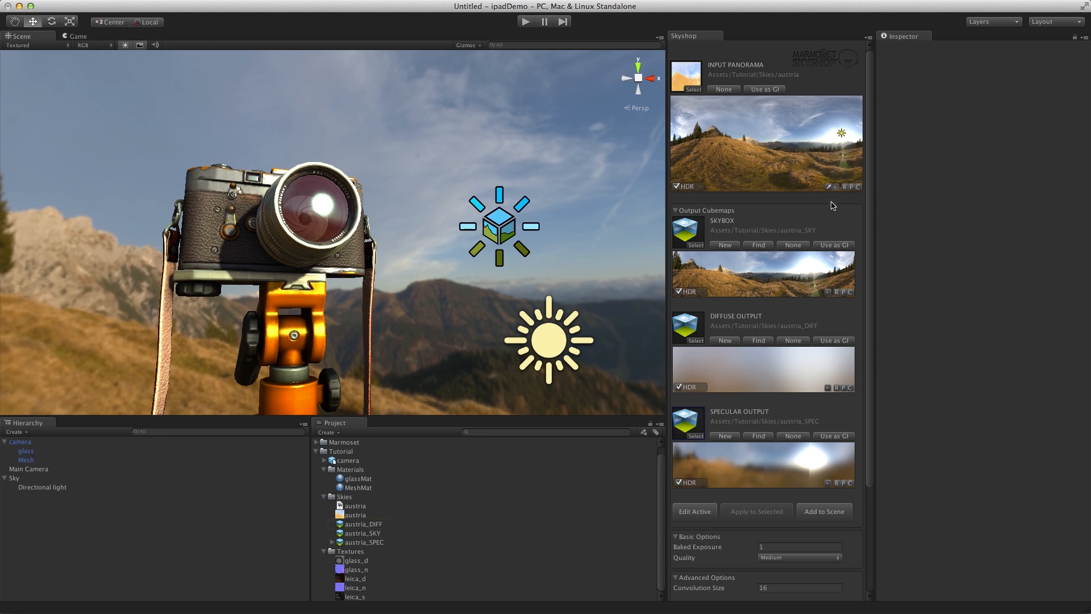
{"action": "scroll", "coordinate": [827, 268], "scroll_direction": "down", "scroll_amount": 5}
{"action": "scroll", "coordinate": [816, 274], "scroll_direction": "up", "scroll_amount": 3}
{"action": "scroll", "coordinate": [778, 284], "scroll_direction": "down", "scroll_amount": 3}
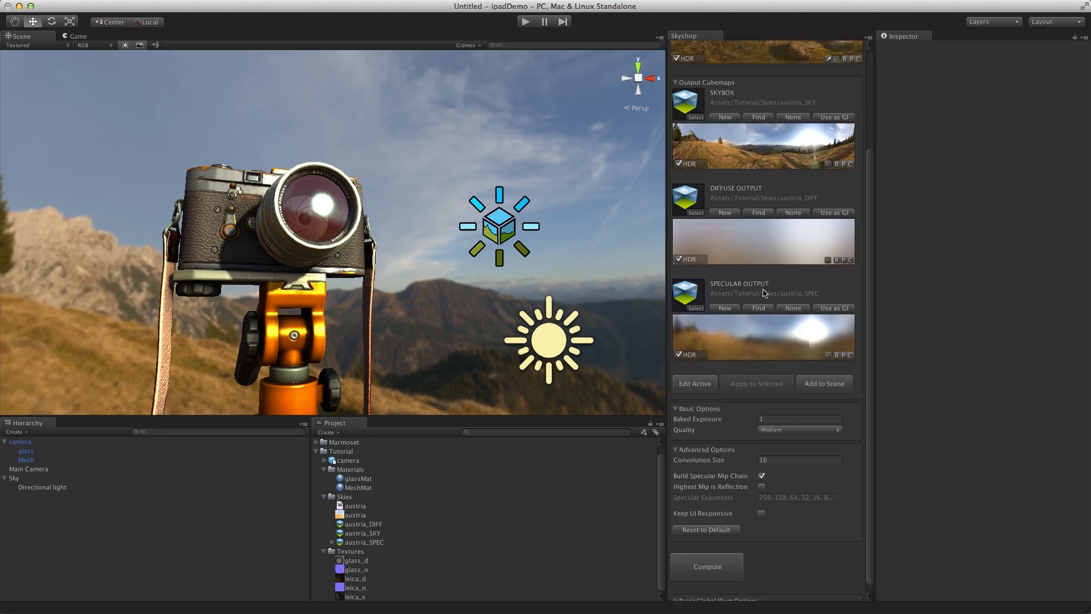
{"action": "left_click", "coordinate": [793, 299]}
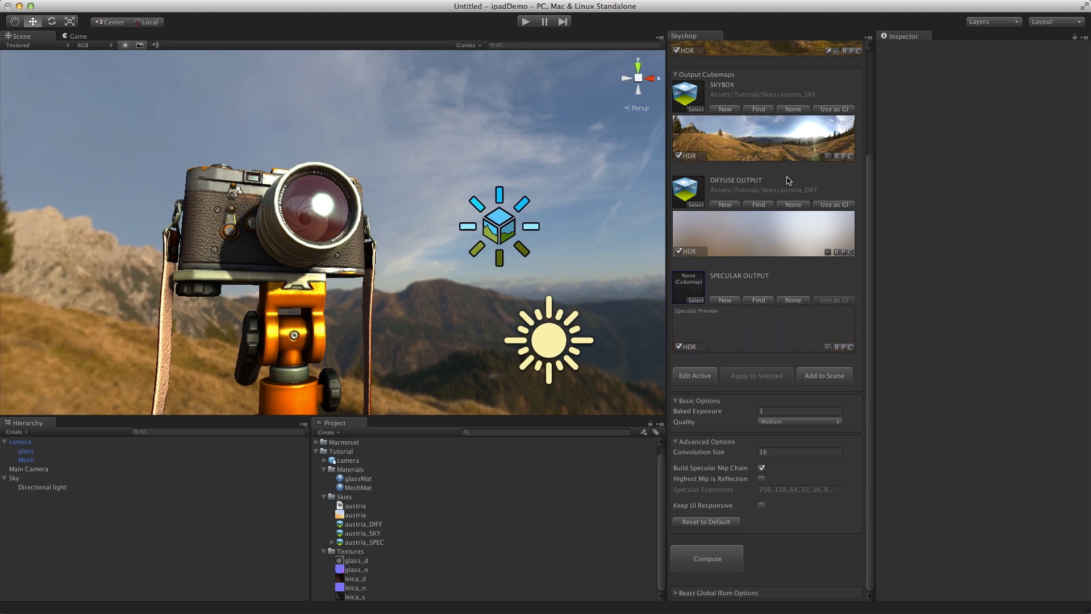
Clear Skyshop's diffuse and skybox outputs, then refill the three outputs with austria_SKY, austria_DIFF and austria_SPEC.
{"action": "left_click", "coordinate": [794, 205]}
{"action": "left_click", "coordinate": [793, 108]}
{"action": "left_click_drag", "start_coordinate": [437, 181], "coordinate": [369, 203], "text": "alt"}
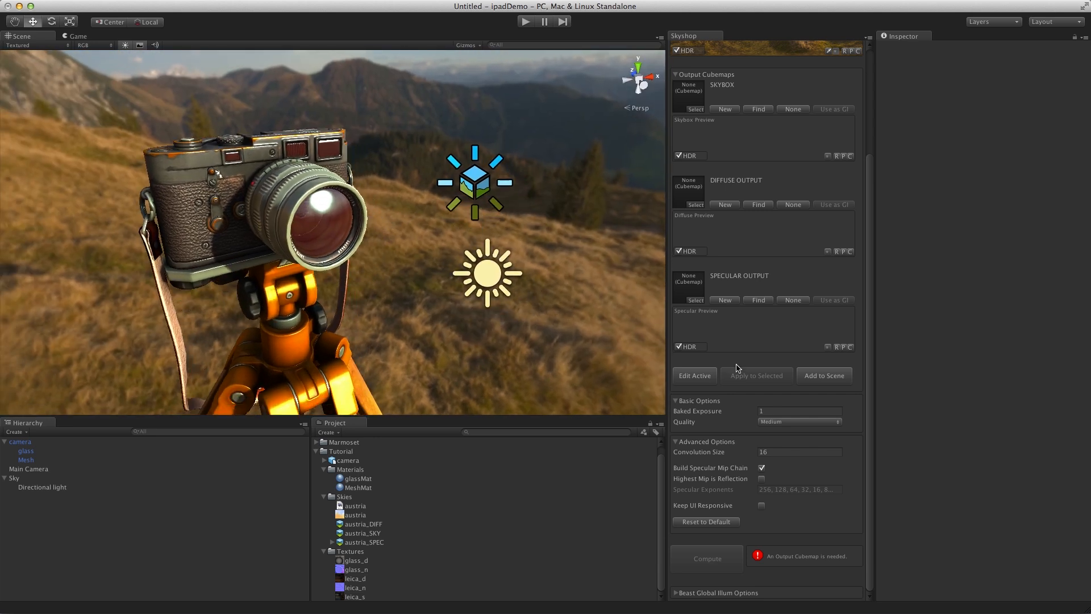
{"action": "left_click", "coordinate": [725, 109]}
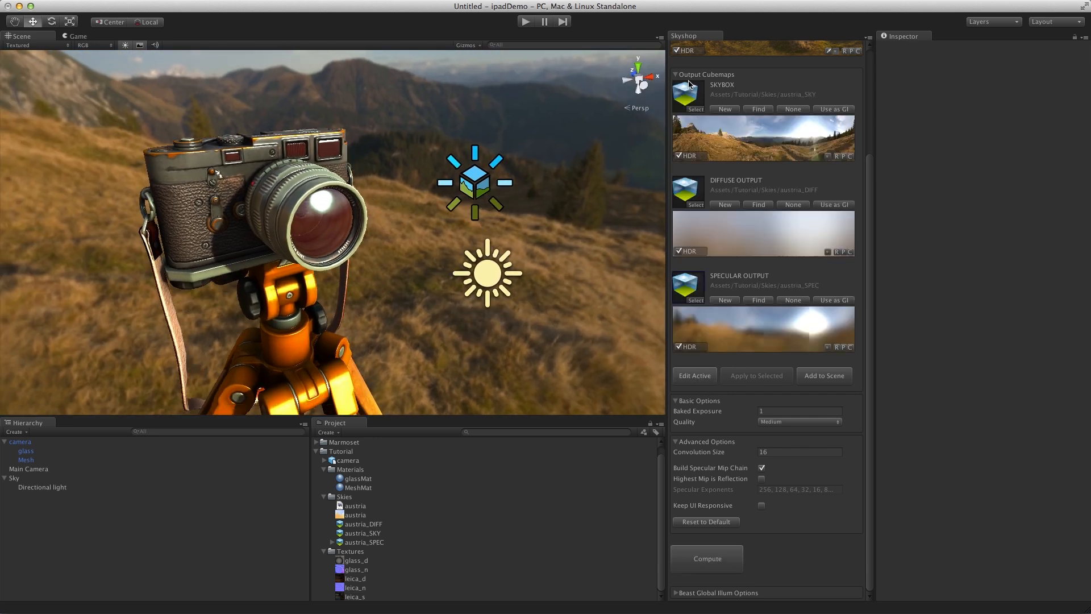
Open the player settings for PC, Mac & Linux Standalone from the build settings, and close the build settings window.
{"action": "left_click_drag", "start_coordinate": [537, 257], "coordinate": [394, 202], "text": "alt"}
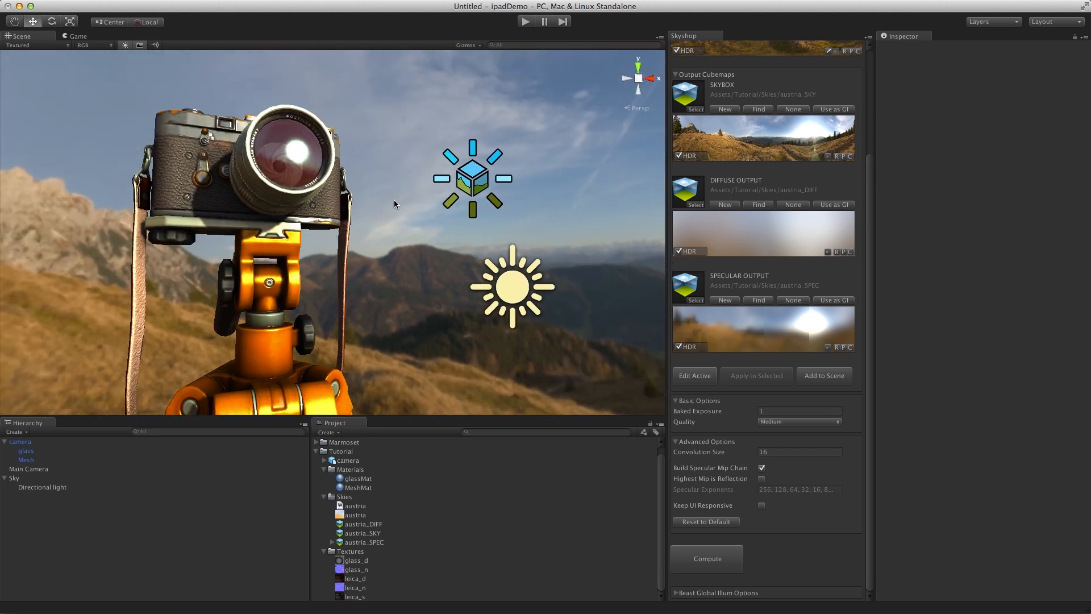
{"action": "left_click_drag", "start_coordinate": [459, 212], "coordinate": [350, 282], "text": "alt"}
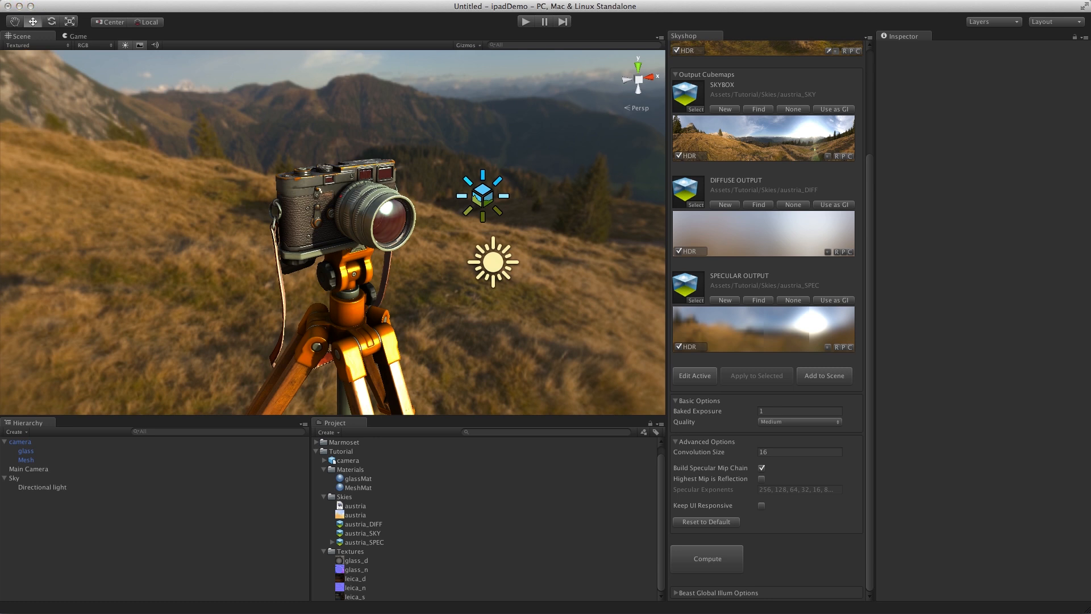
{"action": "key", "text": "super+shift+b"}
{"action": "left_click_drag", "start_coordinate": [476, 78], "coordinate": [319, 66]}
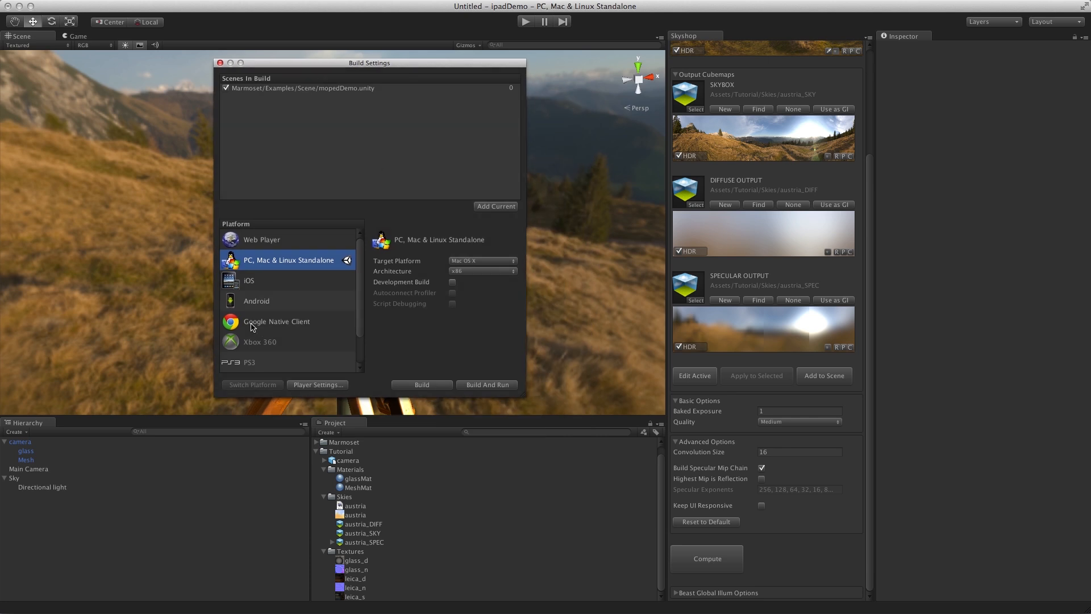
{"action": "left_click", "coordinate": [317, 385]}
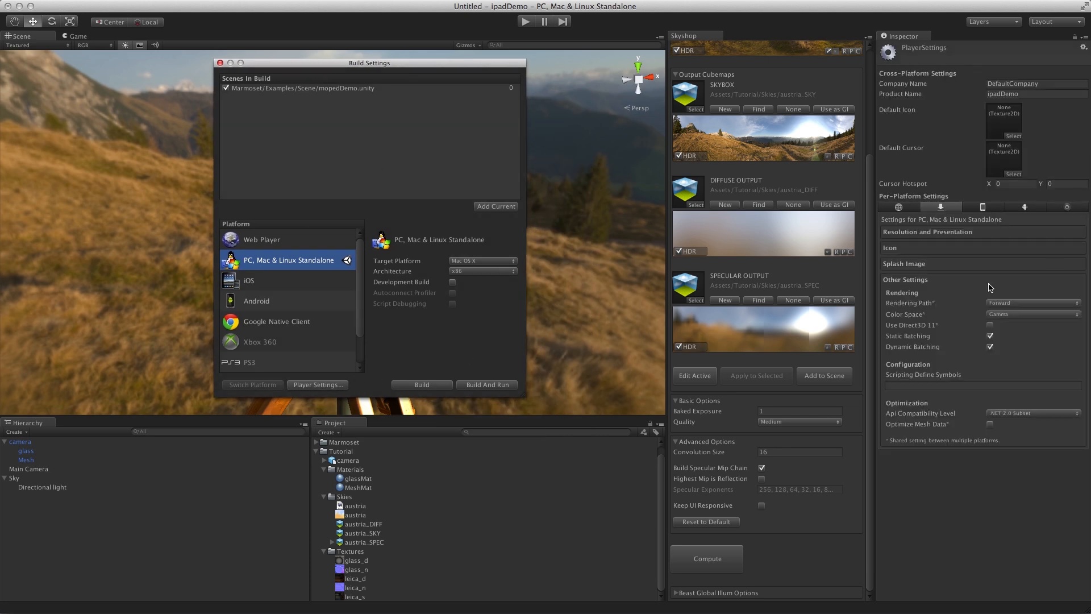
{"action": "left_click", "coordinate": [219, 63]}
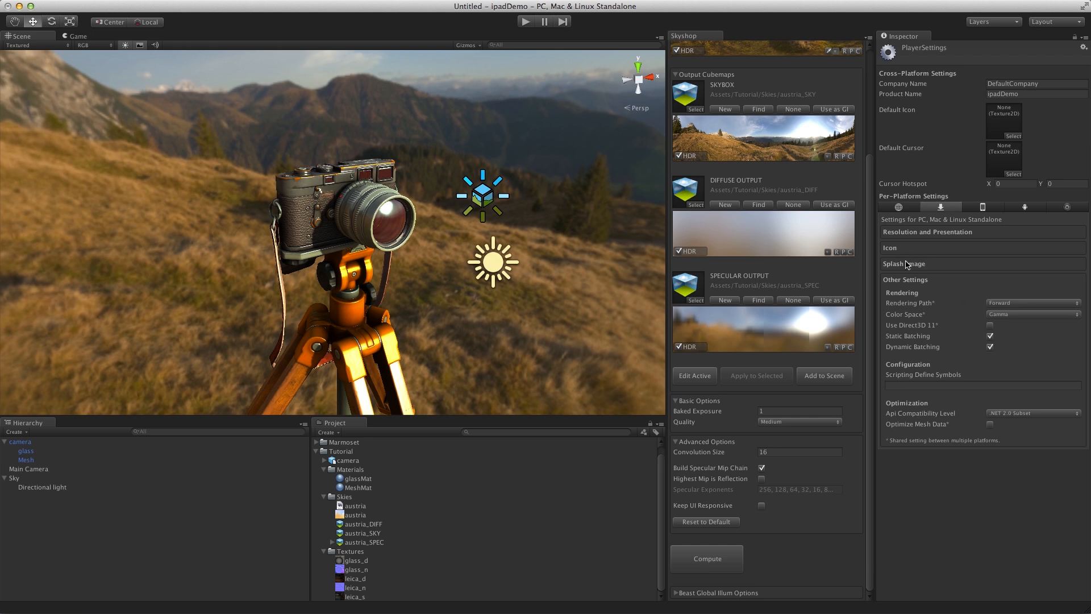
Set the project's rendering color space to Linear in the player's other settings.
{"action": "left_click", "coordinate": [904, 280]}
{"action": "left_click", "coordinate": [904, 280]}
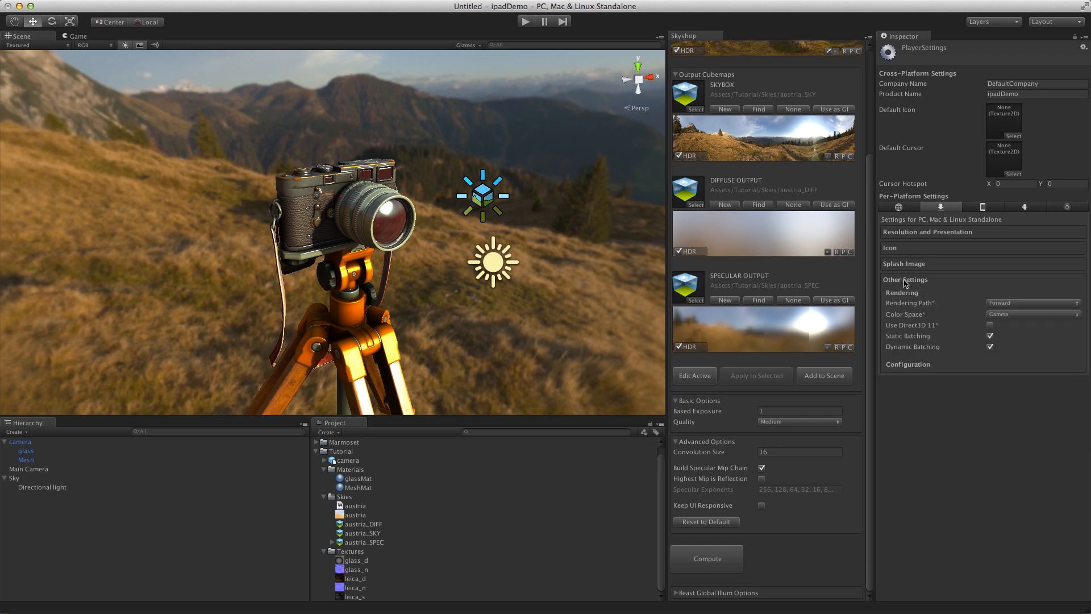
{"action": "left_click", "coordinate": [1003, 316]}
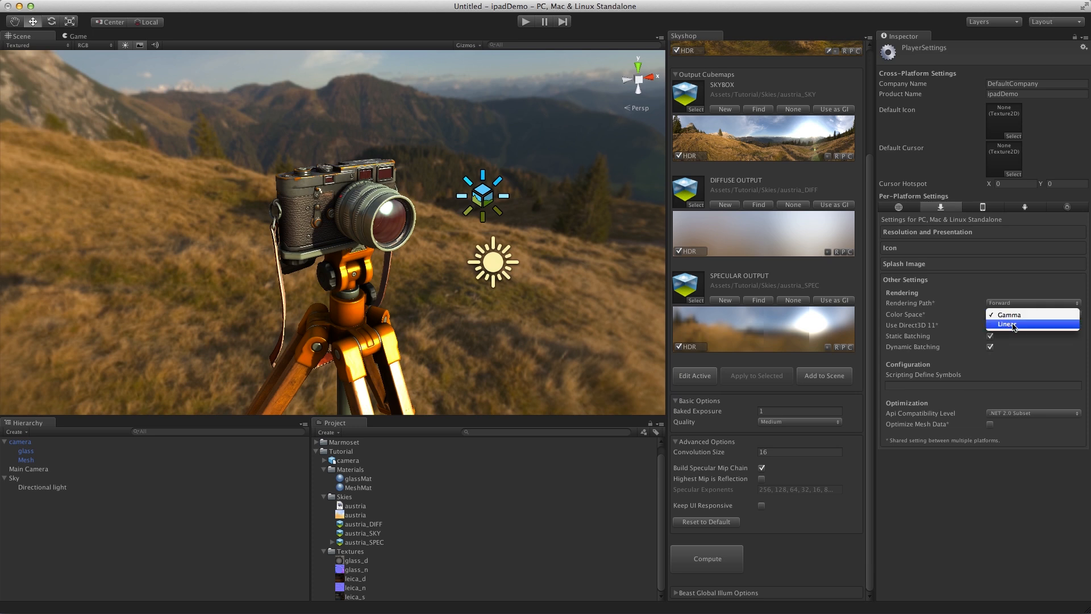
{"action": "left_click", "coordinate": [1013, 328]}
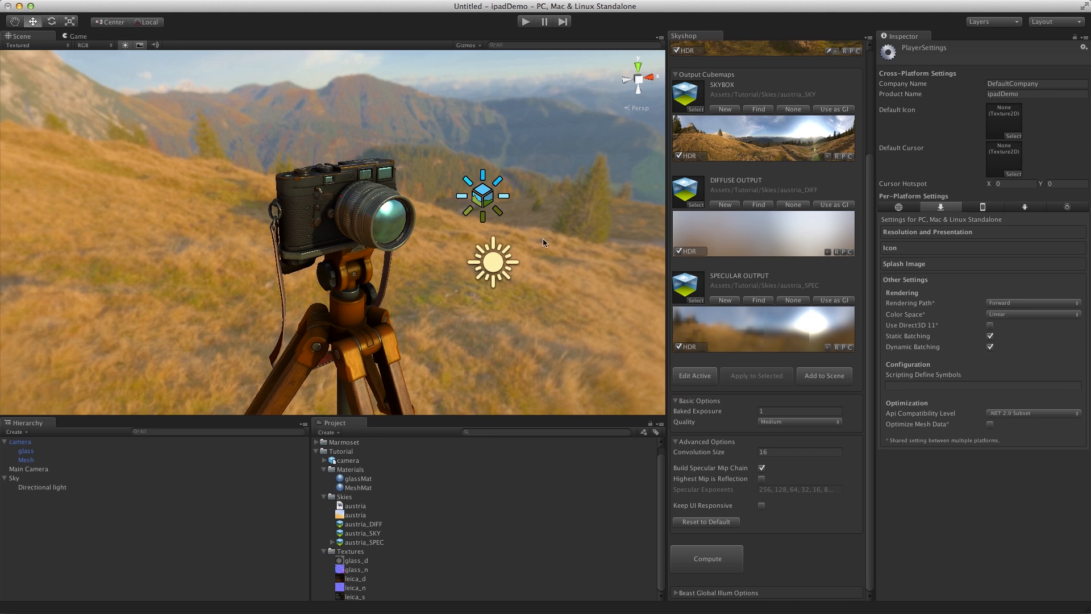
Select the Sky object in the scene and bring its color space options into view.
{"action": "left_click", "coordinate": [585, 247]}
{"action": "left_click_drag", "start_coordinate": [585, 246], "coordinate": [353, 260], "text": "alt"}
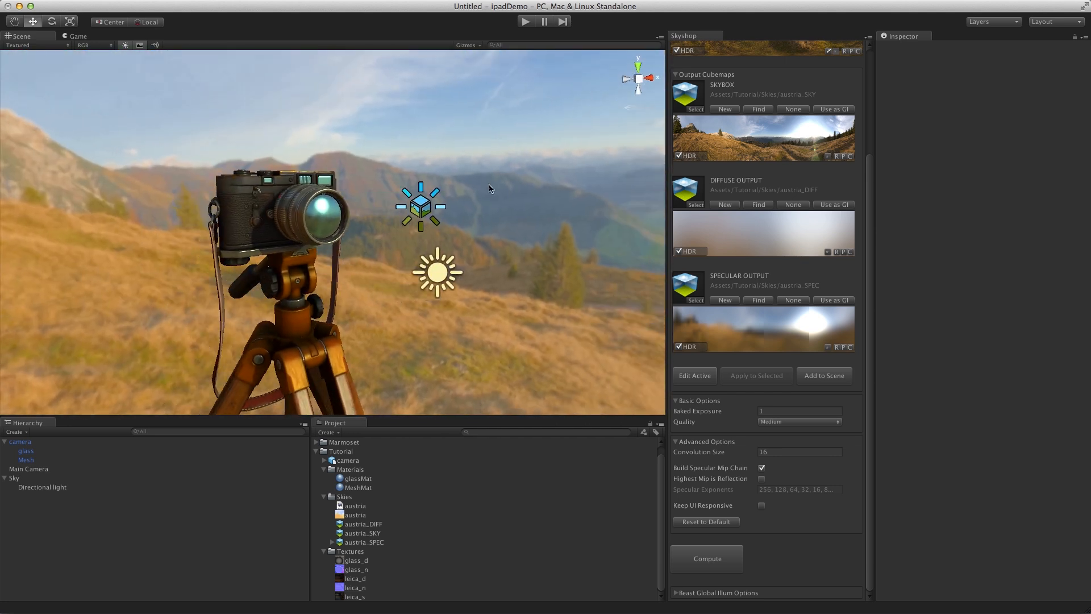
{"action": "left_click", "coordinate": [439, 198]}
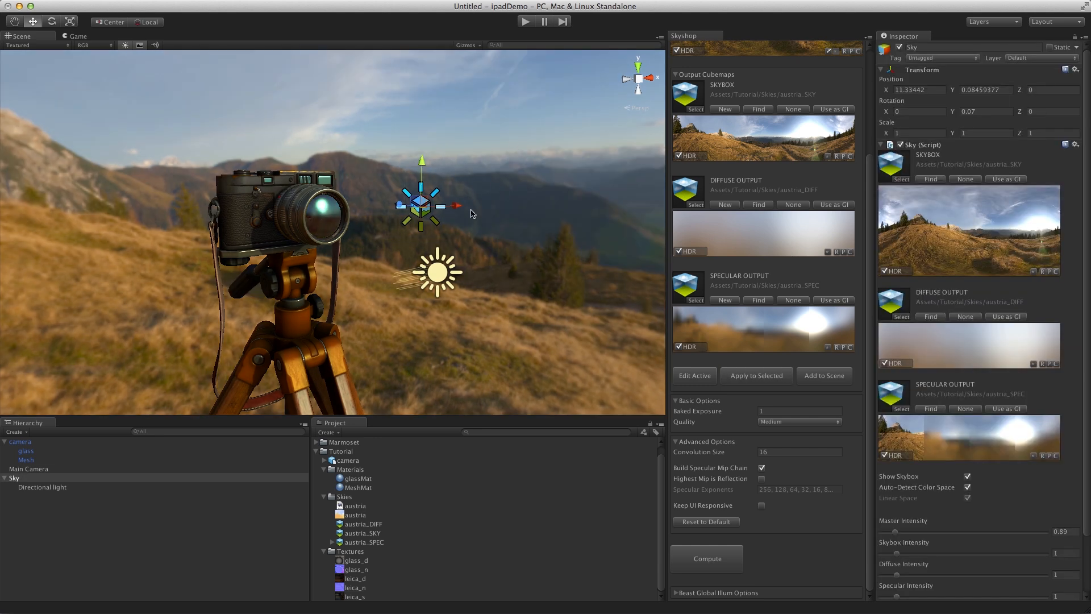
{"action": "scroll", "coordinate": [1013, 279], "scroll_direction": "down", "scroll_amount": 3}
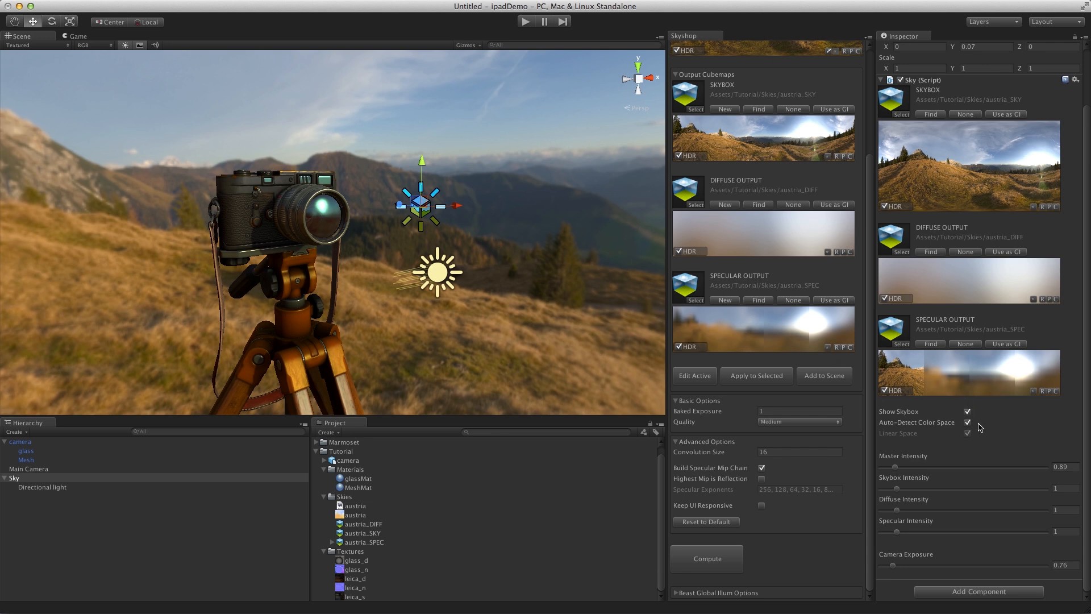
Disable the Sky's color space auto-detection, toggle Linear Space off and on to compare, and re-enable Auto-Detect Color Space.
{"action": "left_click", "coordinate": [967, 423]}
{"action": "left_click", "coordinate": [967, 434]}
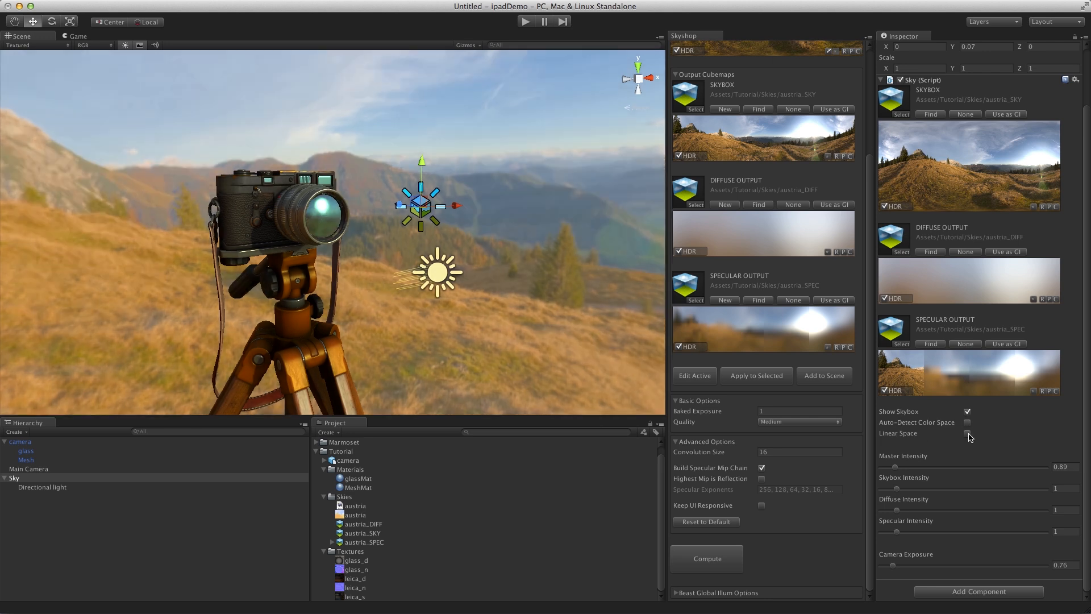
{"action": "left_click", "coordinate": [967, 434]}
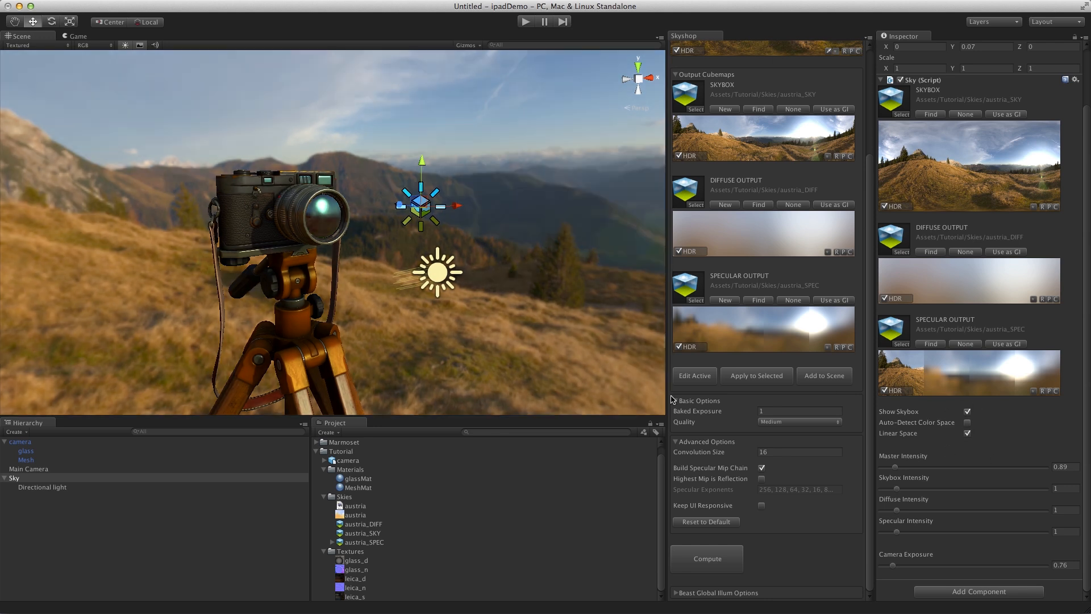
{"action": "mouse_move", "coordinate": [544, 196]}
{"action": "left_mouse_down", "text": "alt"}
{"action": "mouse_move", "coordinate": [163, 197]}
{"action": "mouse_move", "coordinate": [552, 203]}
{"action": "left_mouse_up", "text": "alt"}
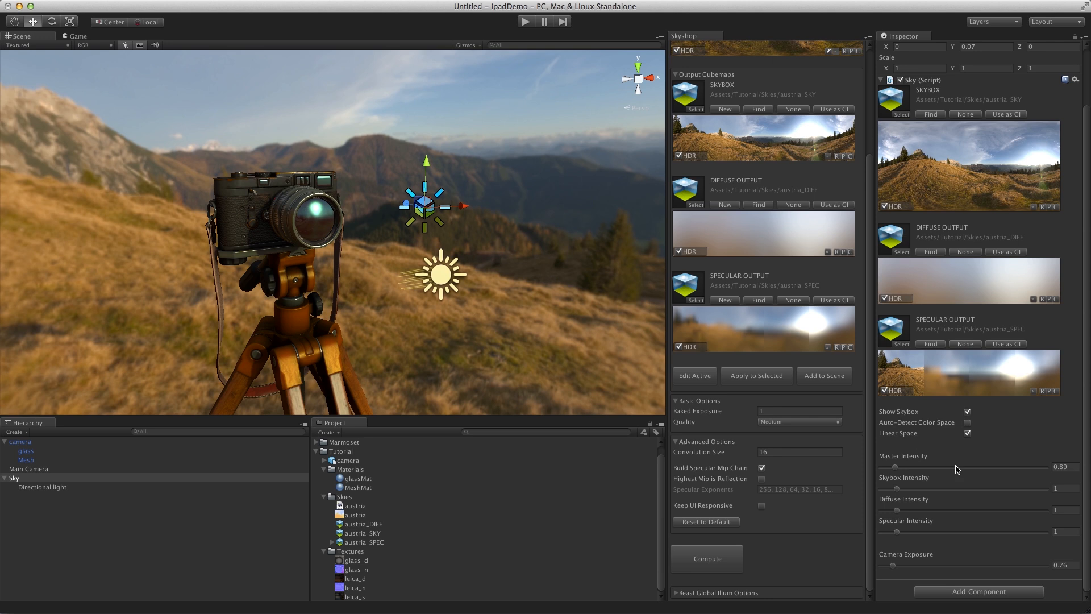
{"action": "left_click", "coordinate": [967, 423]}
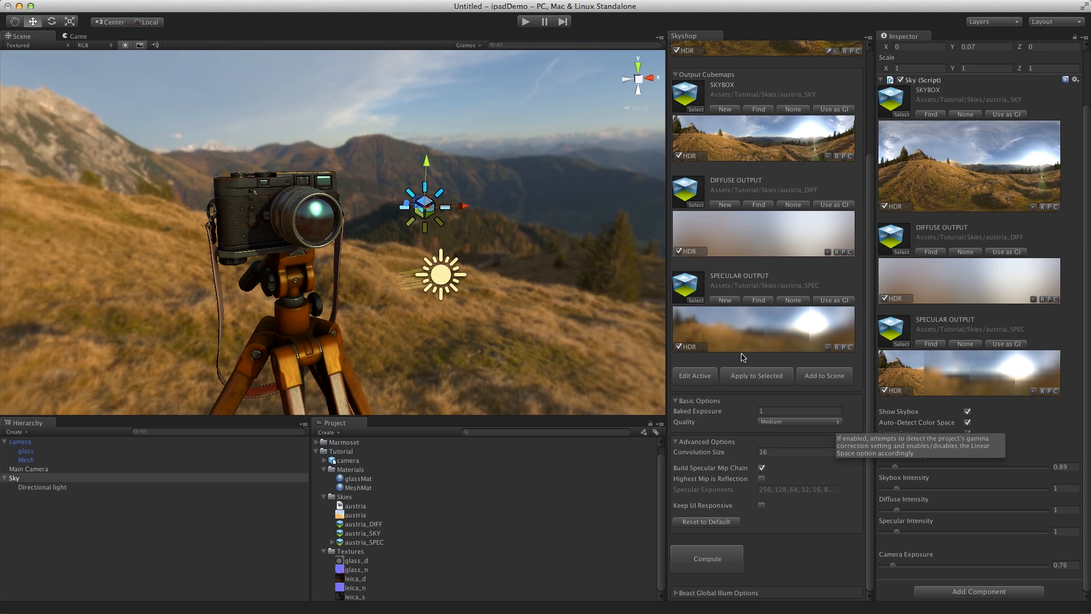
Inspect the camera model and its background in linear space from several angles and distances.
{"action": "left_click", "coordinate": [534, 216]}
{"action": "left_click_drag", "start_coordinate": [527, 173], "coordinate": [392, 228]}
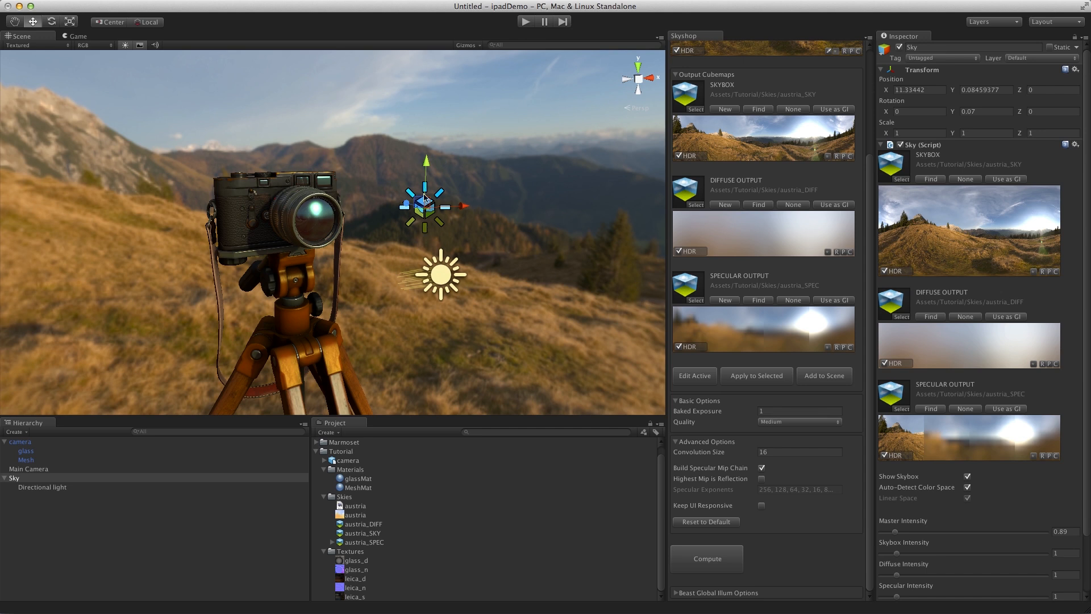
{"action": "left_click_drag", "start_coordinate": [370, 219], "coordinate": [318, 284], "text": "alt"}
{"action": "mouse_move", "coordinate": [318, 284]}
{"action": "right_mouse_down", "text": "alt"}
{"action": "mouse_move", "coordinate": [307, 278]}
{"action": "mouse_move", "coordinate": [318, 284]}
{"action": "right_mouse_up", "text": "alt"}
{"action": "left_click_drag", "start_coordinate": [319, 284], "coordinate": [255, 281], "text": "alt"}
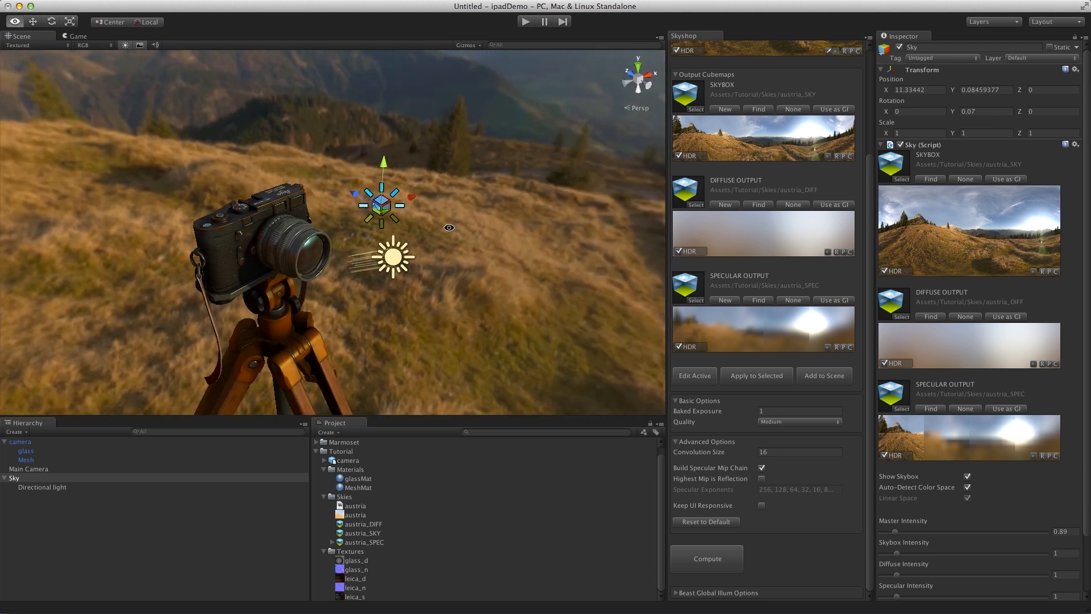
{"action": "right_click_drag", "start_coordinate": [255, 281], "coordinate": [592, 488], "text": "alt"}
{"action": "left_click_drag", "start_coordinate": [464, 283], "coordinate": [363, 228], "text": "alt"}
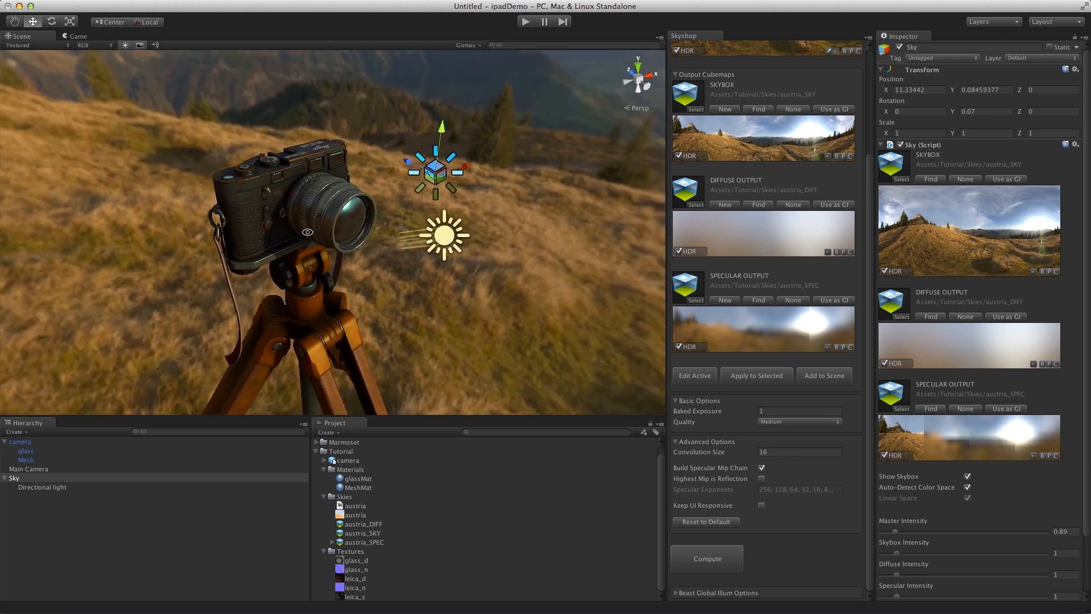
{"action": "left_click", "coordinate": [364, 230]}
Set the directional light's intensity to 4.45 and pick a pale yellow as its color.
{"action": "left_click", "coordinate": [446, 242]}
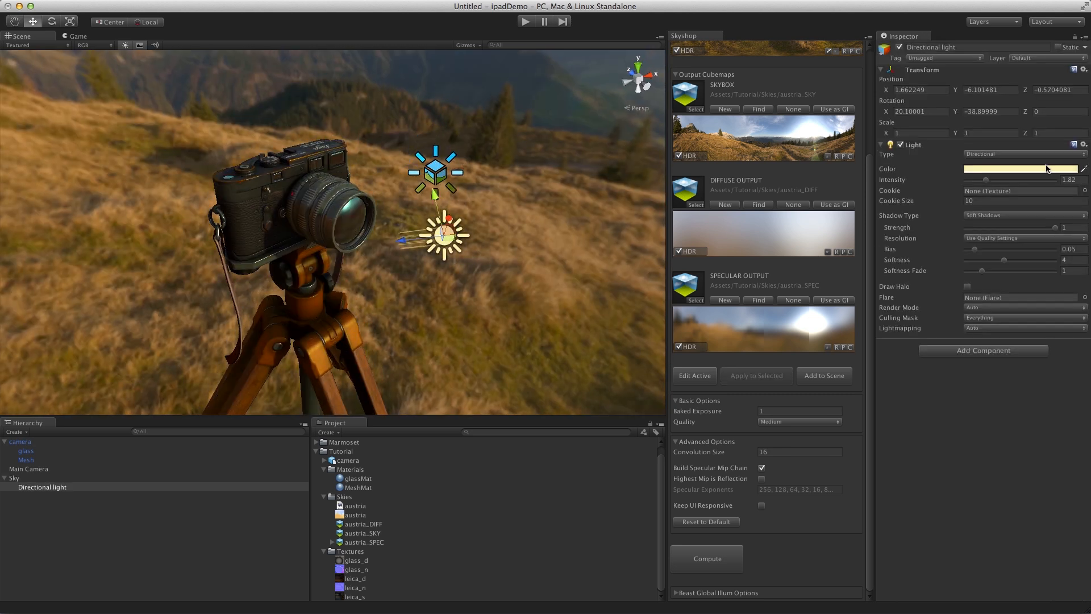
{"action": "left_click_drag", "start_coordinate": [988, 181], "coordinate": [1015, 183]}
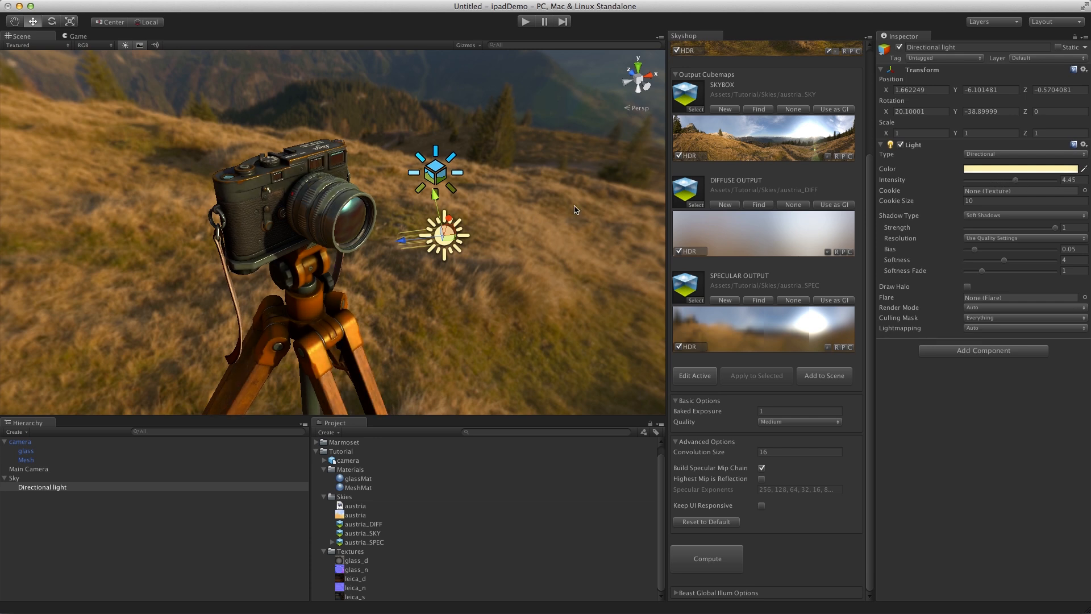
{"action": "left_click", "coordinate": [1019, 170]}
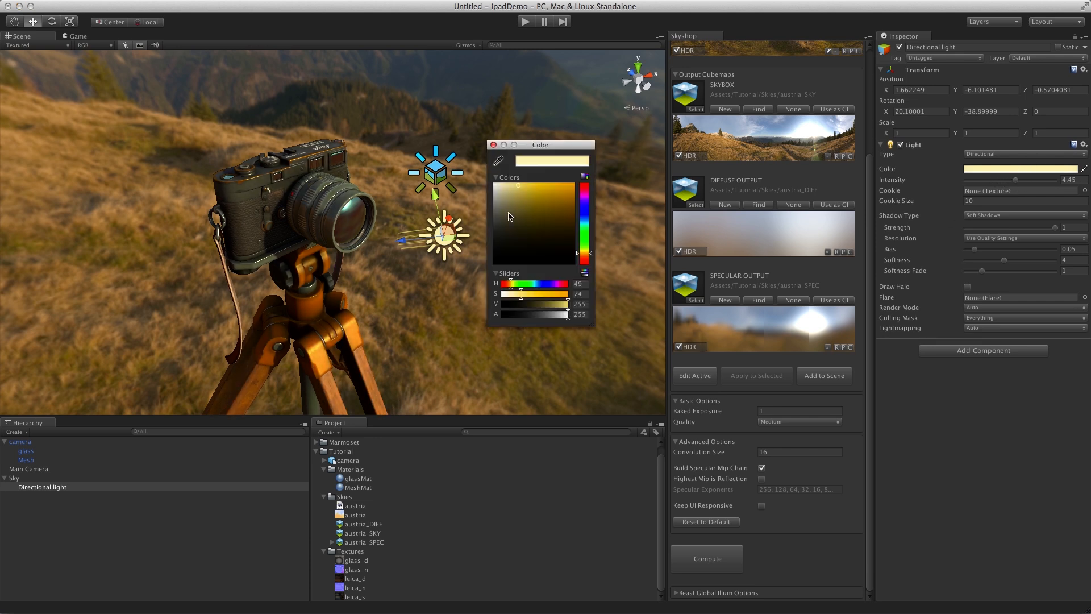
{"action": "left_click_drag", "start_coordinate": [507, 224], "coordinate": [516, 173]}
{"action": "left_click", "coordinate": [493, 145]}
{"action": "left_click", "coordinate": [587, 230]}
Select the second Sky object to switch the scene to the pisa environment, and inspect the camera model under it.
{"action": "left_click_drag", "start_coordinate": [468, 228], "coordinate": [529, 277], "text": "alt"}
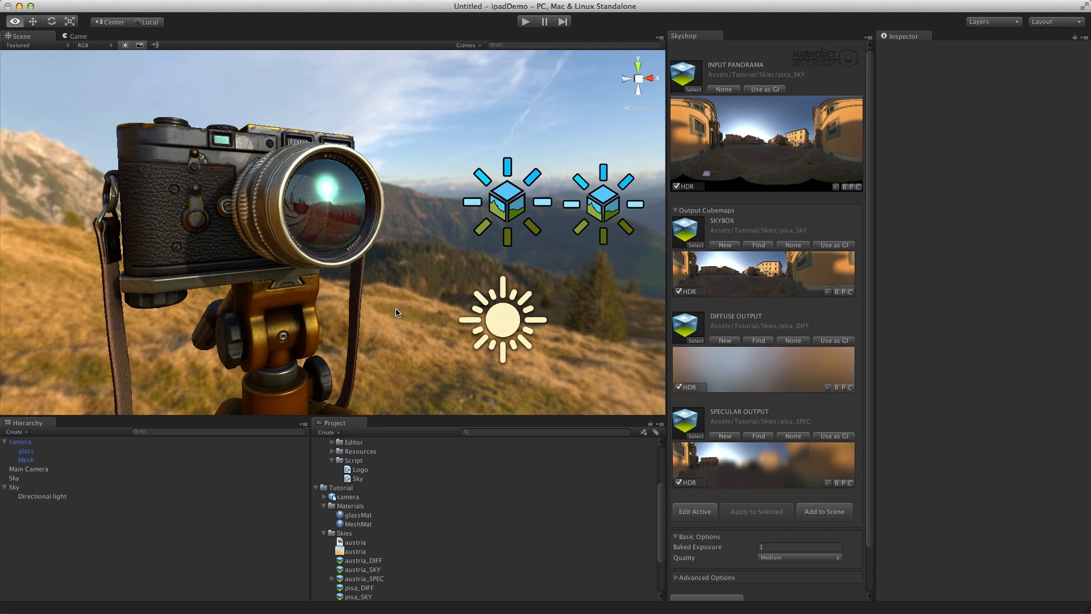
{"action": "left_click_drag", "start_coordinate": [234, 190], "coordinate": [304, 249], "text": "alt"}
{"action": "scroll", "coordinate": [312, 273], "scroll_direction": "down", "scroll_amount": 3}
{"action": "left_click_drag", "start_coordinate": [325, 300], "coordinate": [284, 275]}
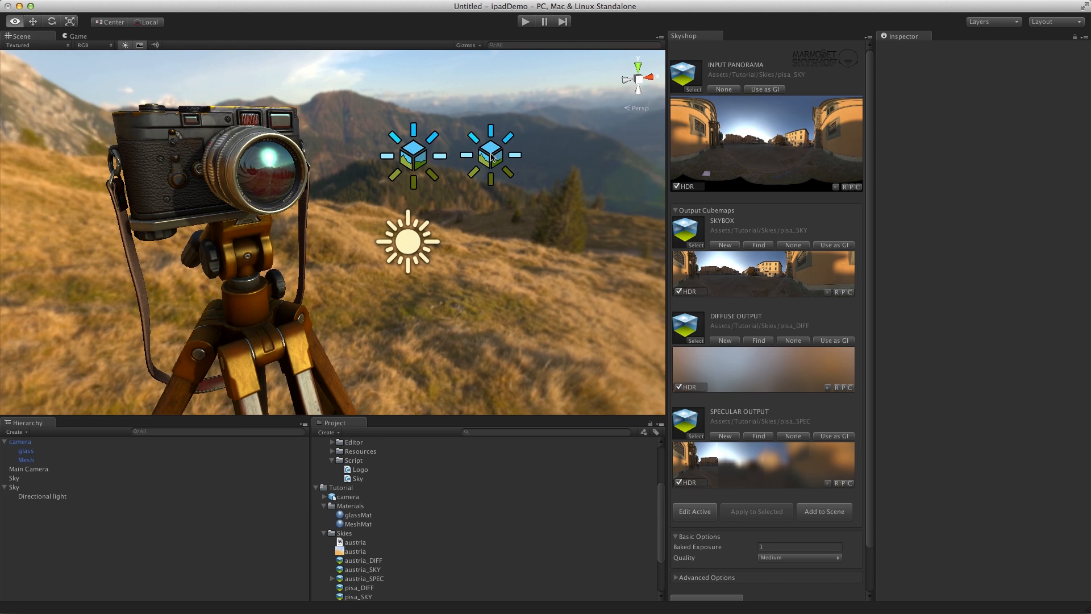
{"action": "left_click", "coordinate": [491, 158]}
{"action": "left_click_drag", "start_coordinate": [492, 157], "coordinate": [306, 180], "text": "alt"}
{"action": "left_click_drag", "start_coordinate": [293, 194], "coordinate": [292, 166], "text": "alt"}
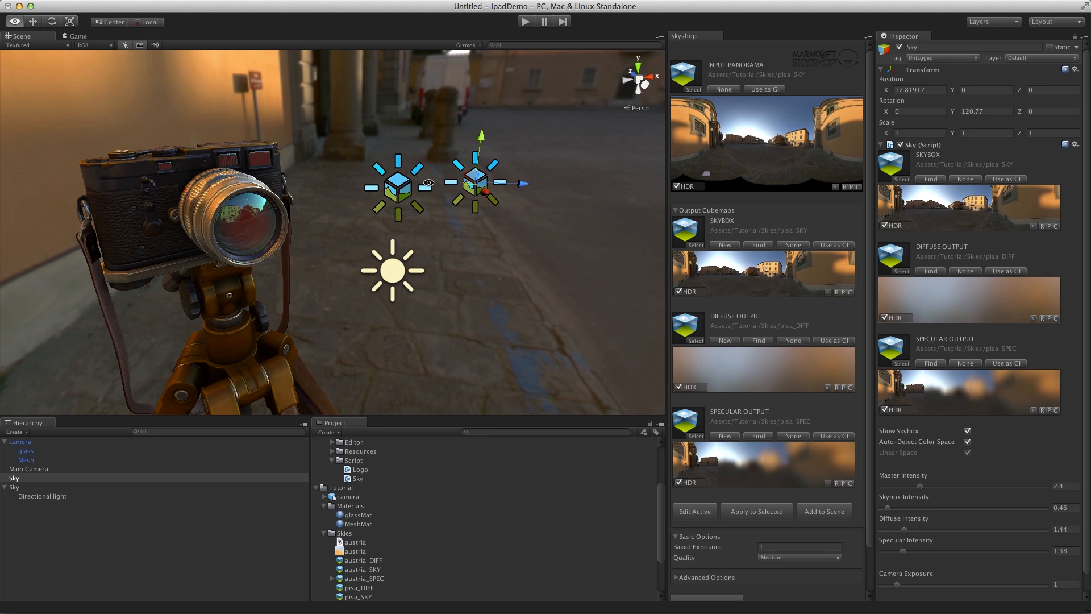
Preview the scene in play mode, deactivate the Sky object that uses the austria cubemaps, and preview the scene again.
{"action": "left_click", "coordinate": [525, 23]}
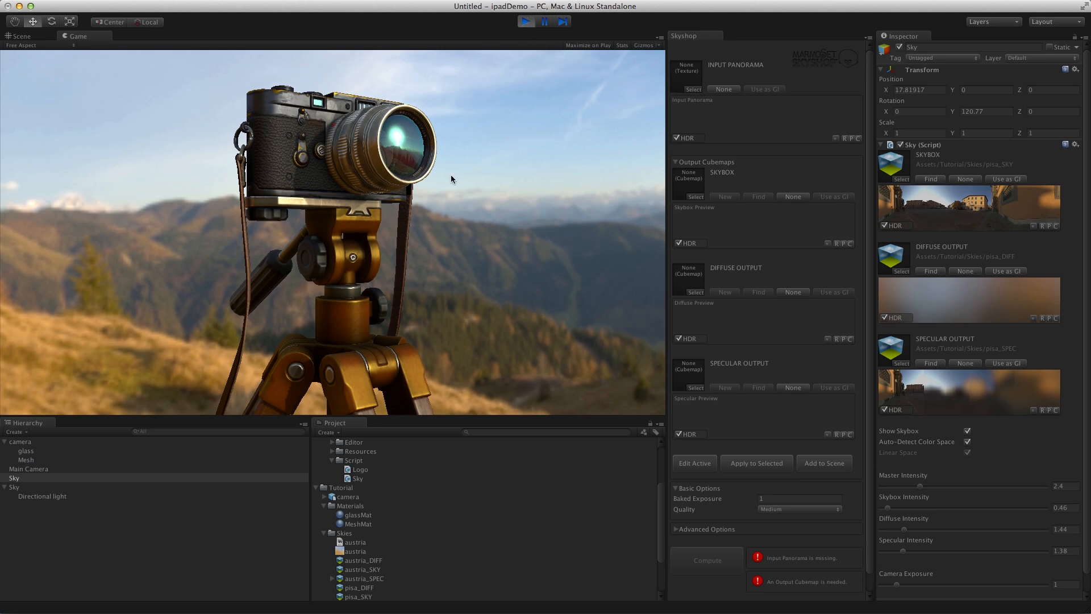
{"action": "left_click", "coordinate": [528, 23]}
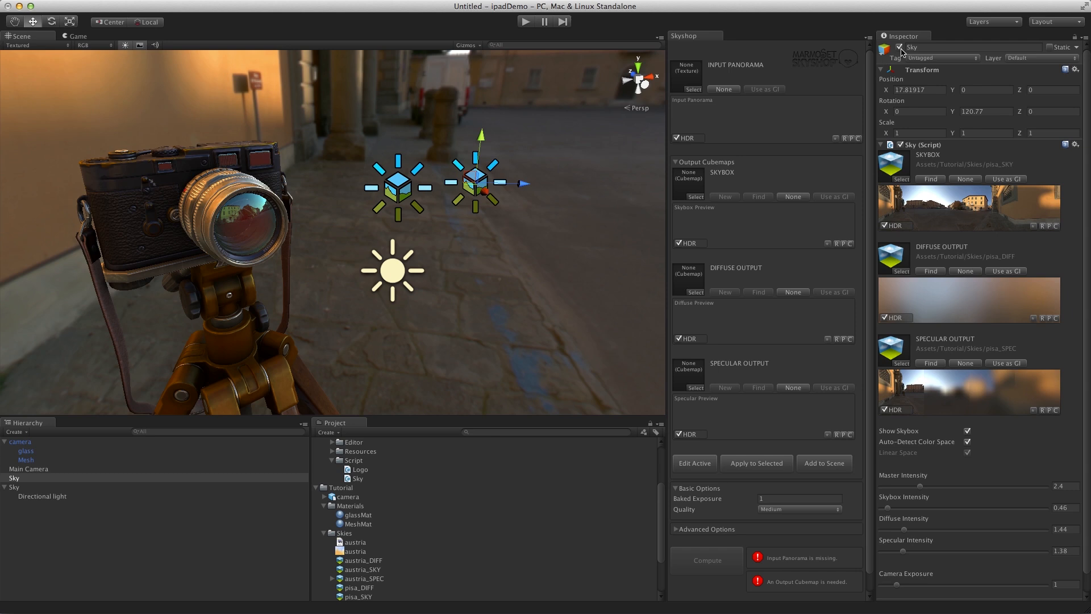
{"action": "left_click", "coordinate": [406, 185]}
{"action": "left_click", "coordinate": [900, 48]}
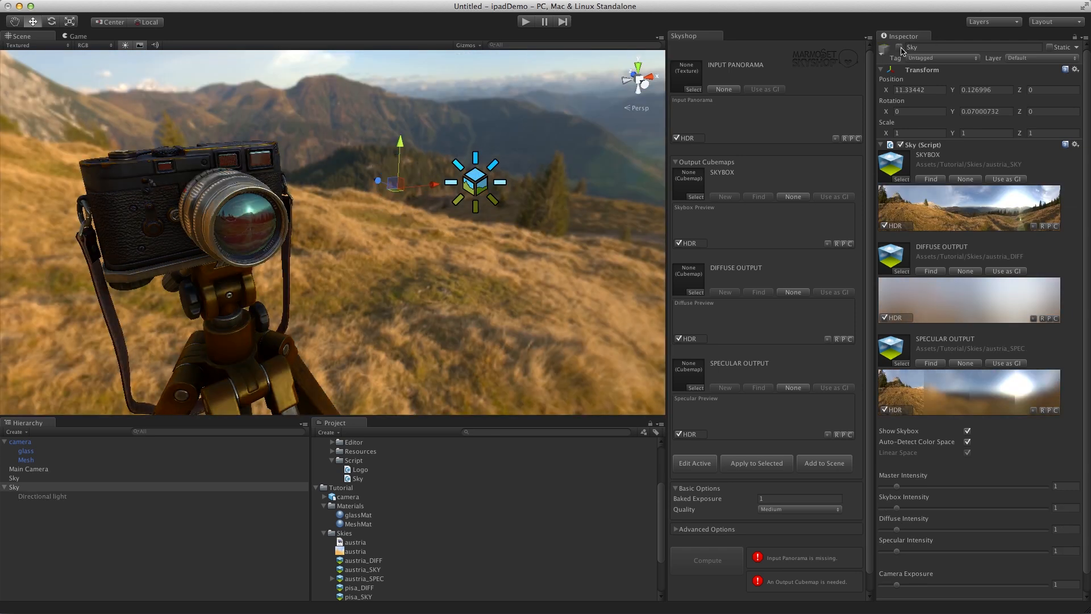
{"action": "left_click", "coordinate": [525, 22]}
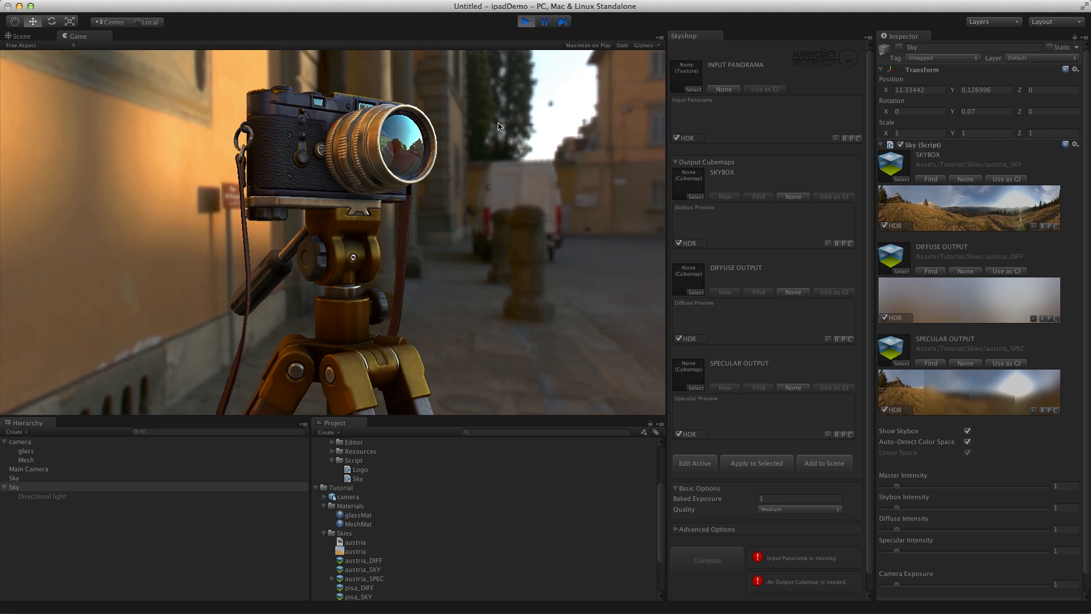
{"action": "left_click", "coordinate": [523, 25]}
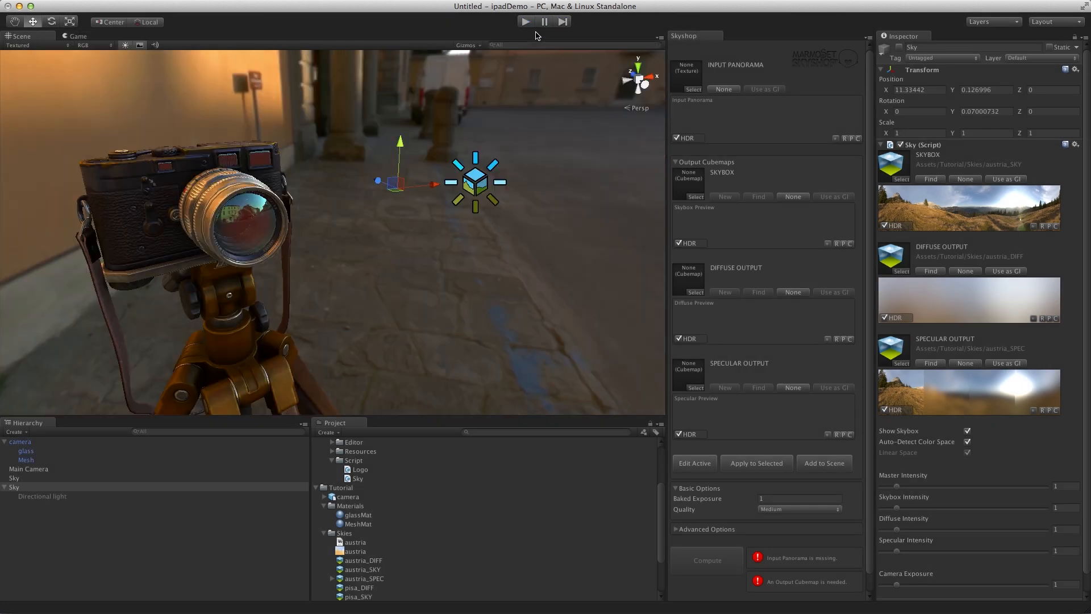
Display the code of the Sky script in Marmoset's Skyshop Script folder.
{"action": "left_click_drag", "start_coordinate": [370, 267], "coordinate": [412, 188], "text": "alt"}
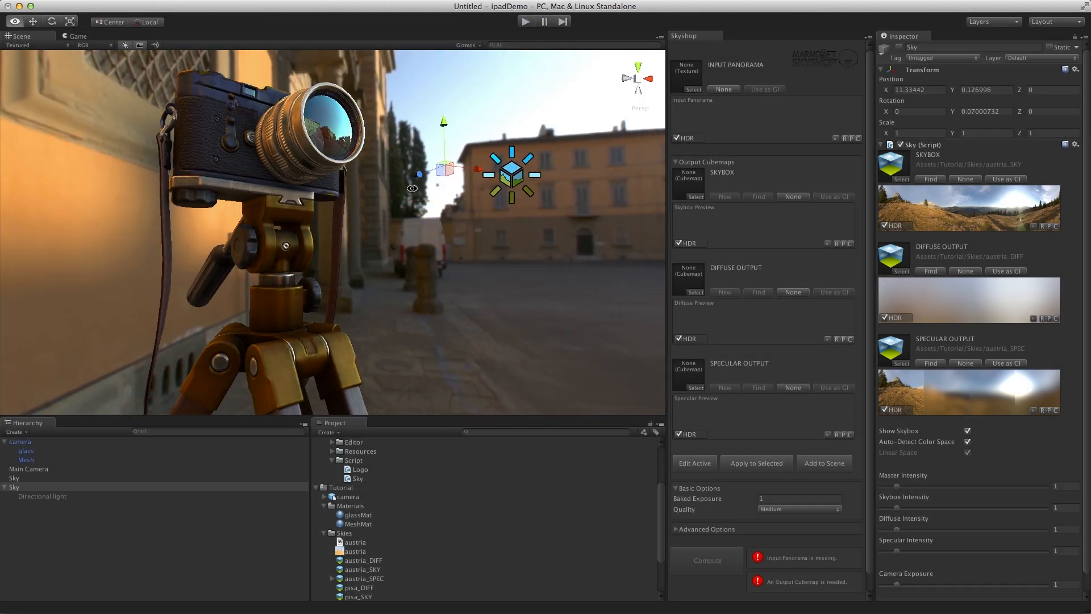
{"action": "left_click", "coordinate": [317, 488]}
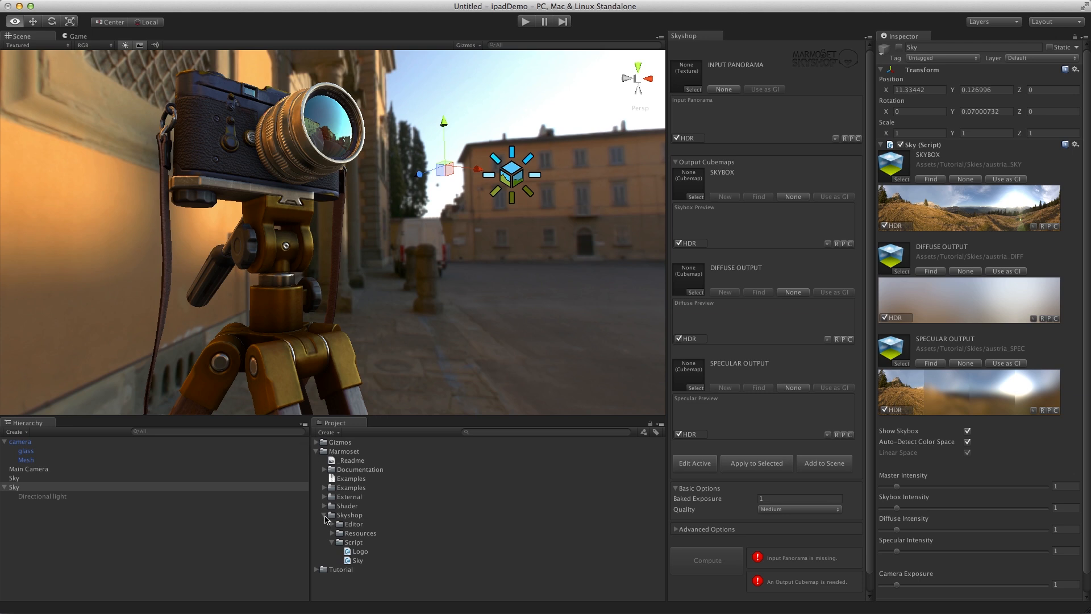
{"action": "left_click", "coordinate": [352, 545]}
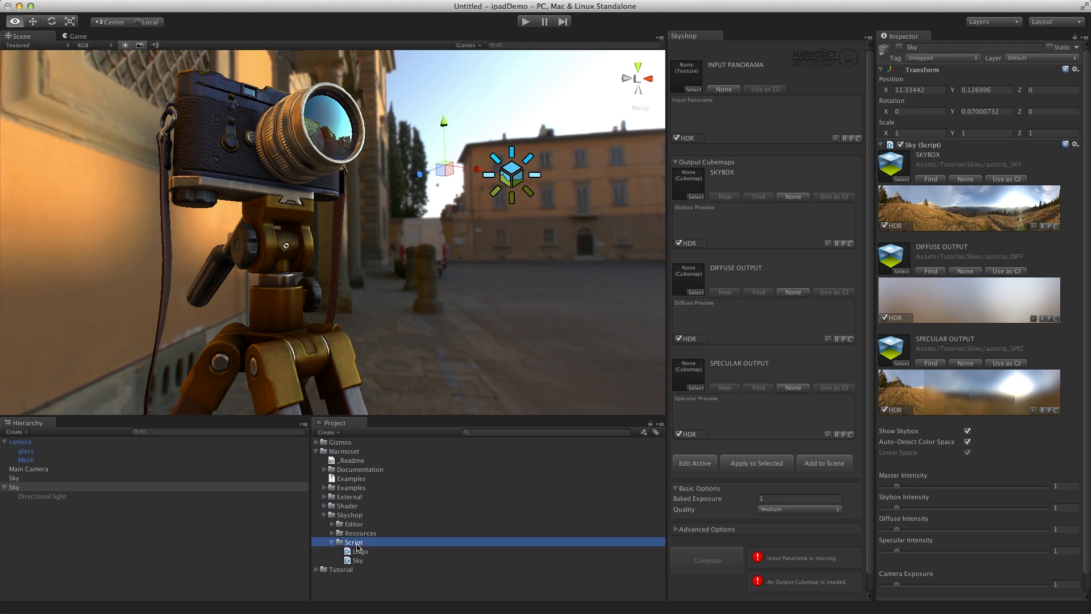
{"action": "left_click", "coordinate": [360, 561]}
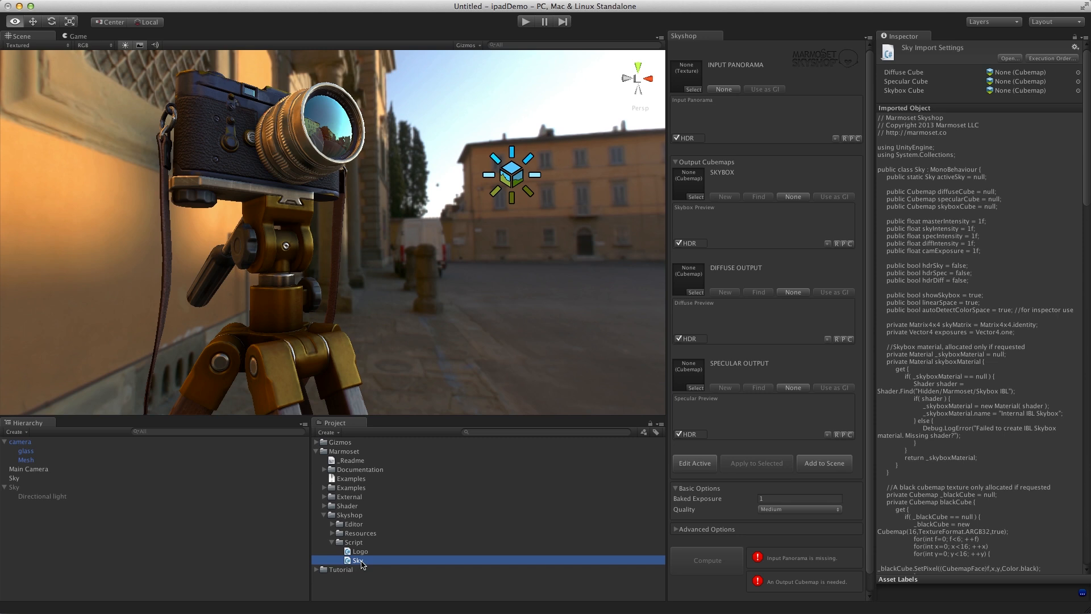
Attach the Logo script from Skyshop's Script folder to the Main Camera and preview the scene in play mode.
{"action": "left_click", "coordinate": [365, 553]}
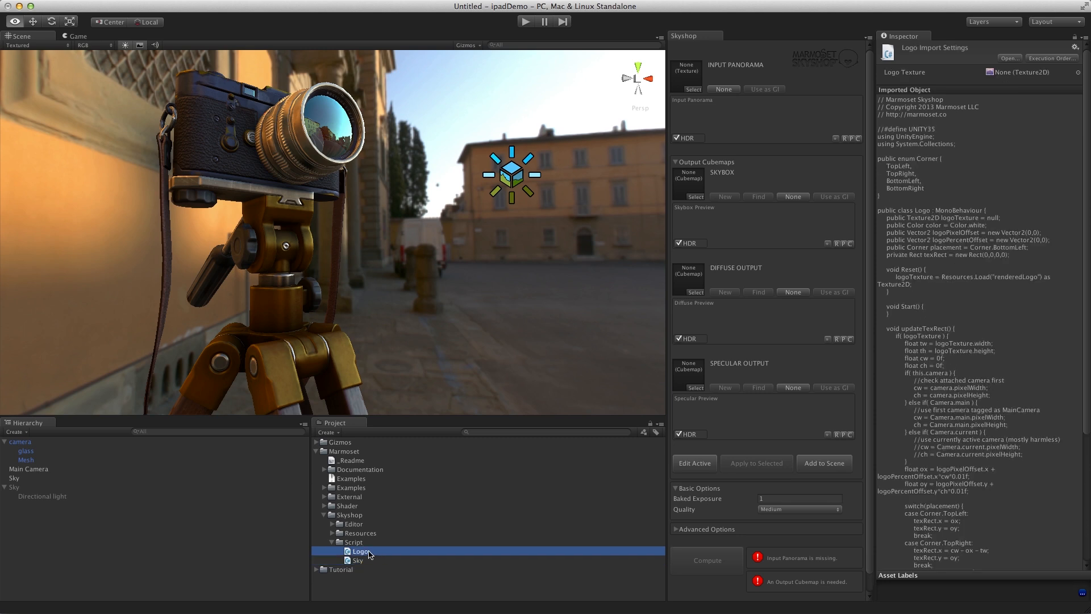
{"action": "left_click_drag", "start_coordinate": [366, 554], "coordinate": [53, 473]}
{"action": "left_click", "coordinate": [524, 22]}
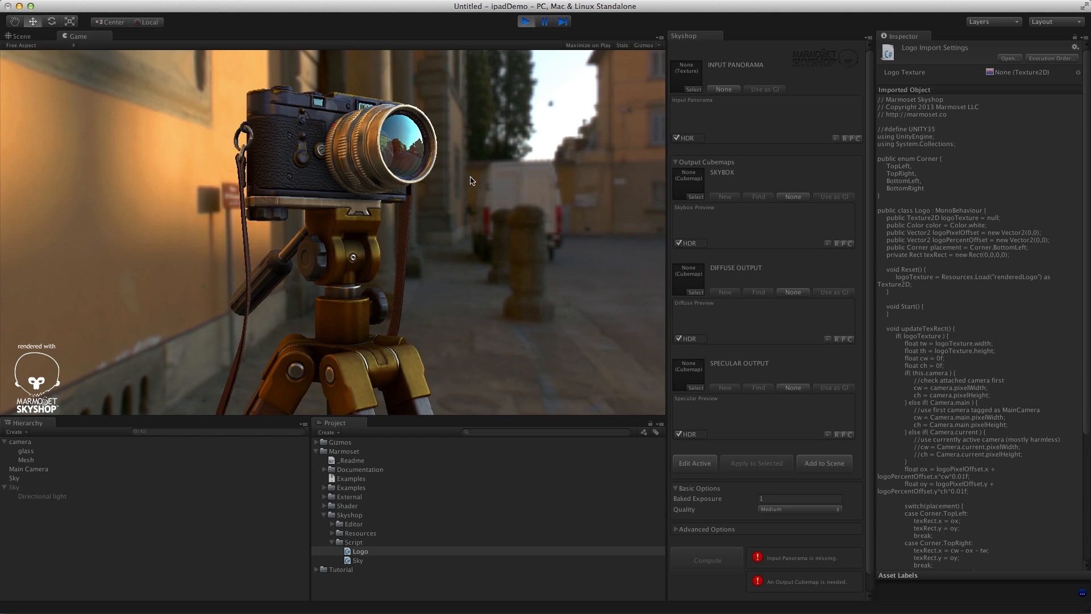
{"action": "left_click", "coordinate": [525, 23]}
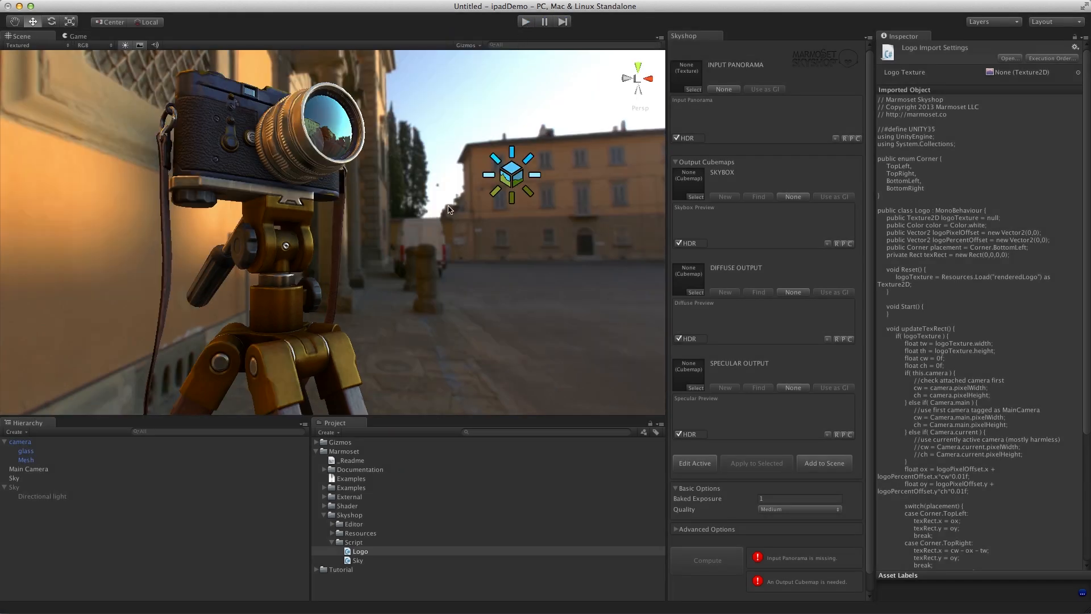
Set the Placement of the Main Camera's Logo script to TopRight and start a play mode preview.
{"action": "left_click", "coordinate": [38, 471]}
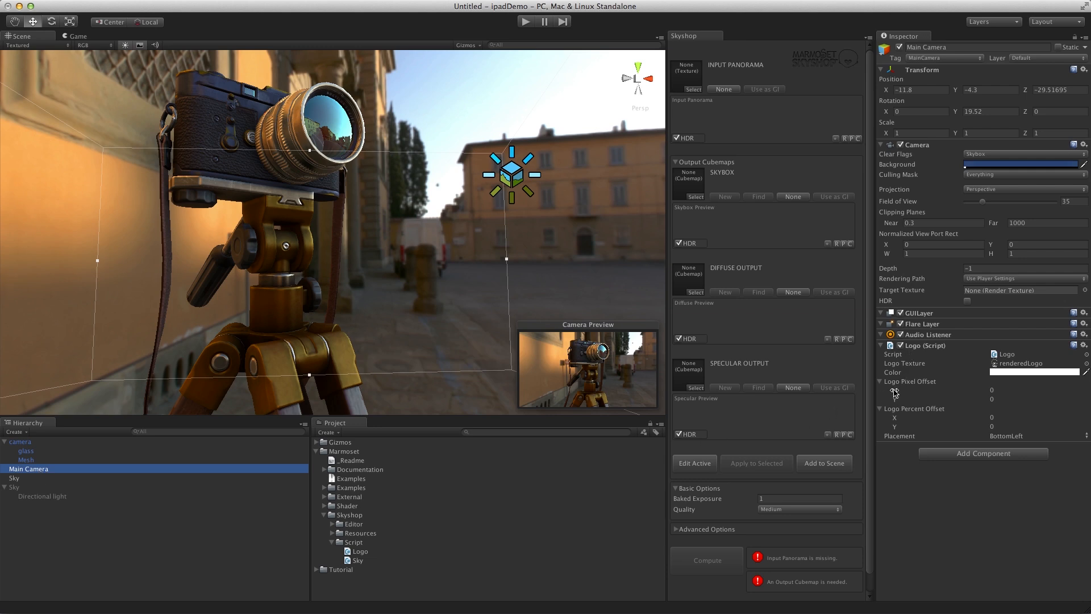
{"action": "left_click", "coordinate": [1007, 437]}
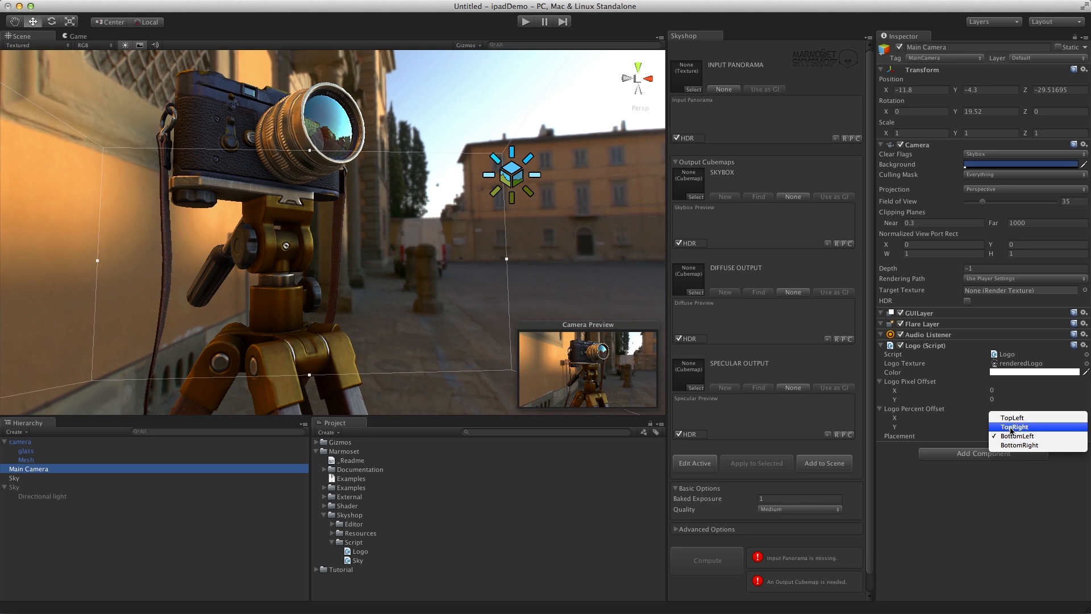
{"action": "left_click", "coordinate": [1010, 427]}
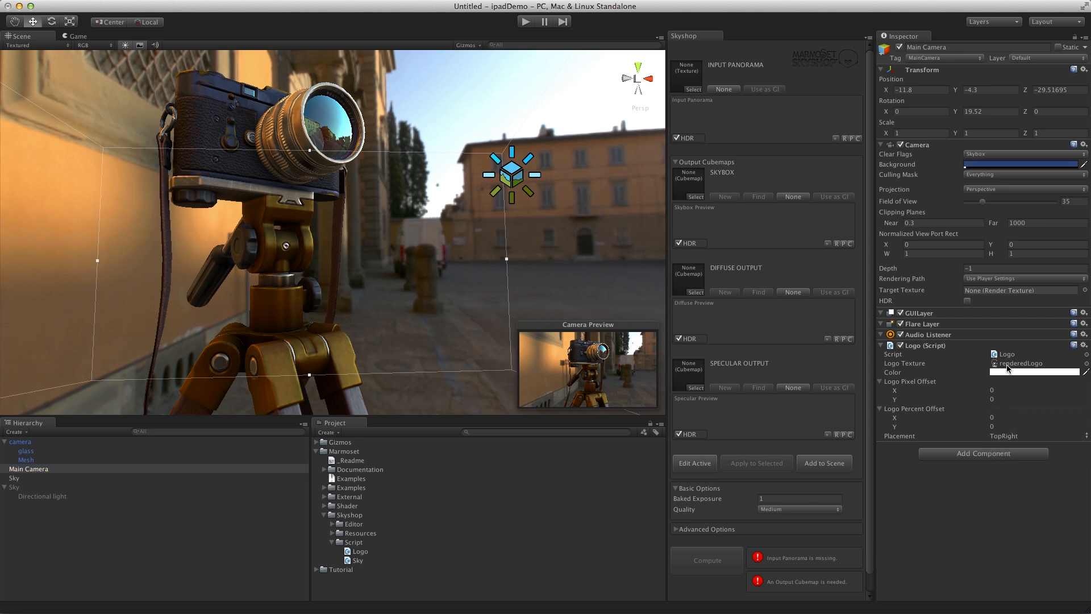
{"action": "left_click", "coordinate": [526, 23]}
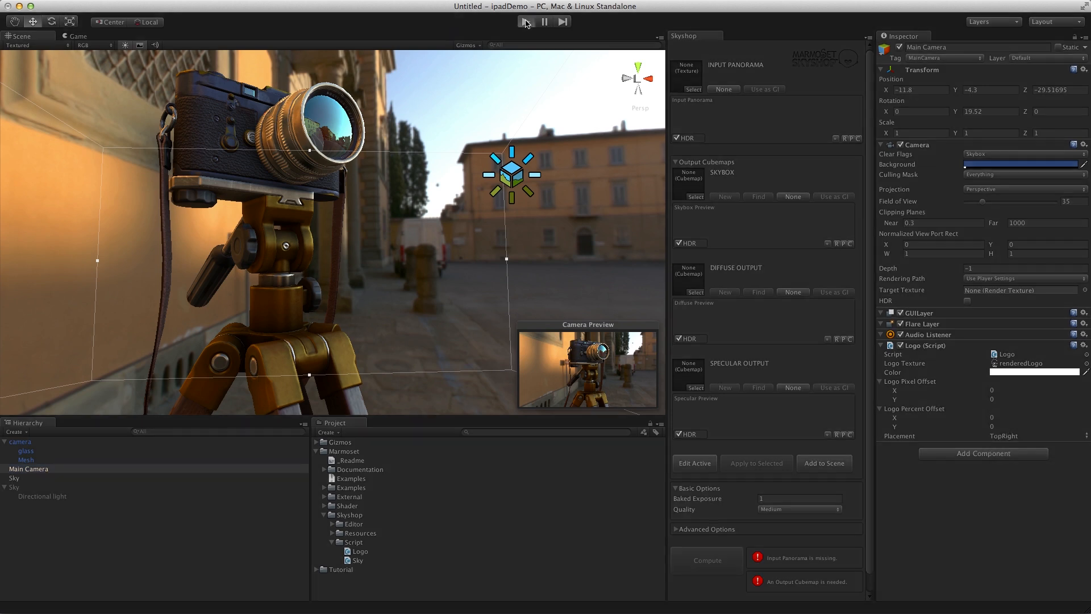